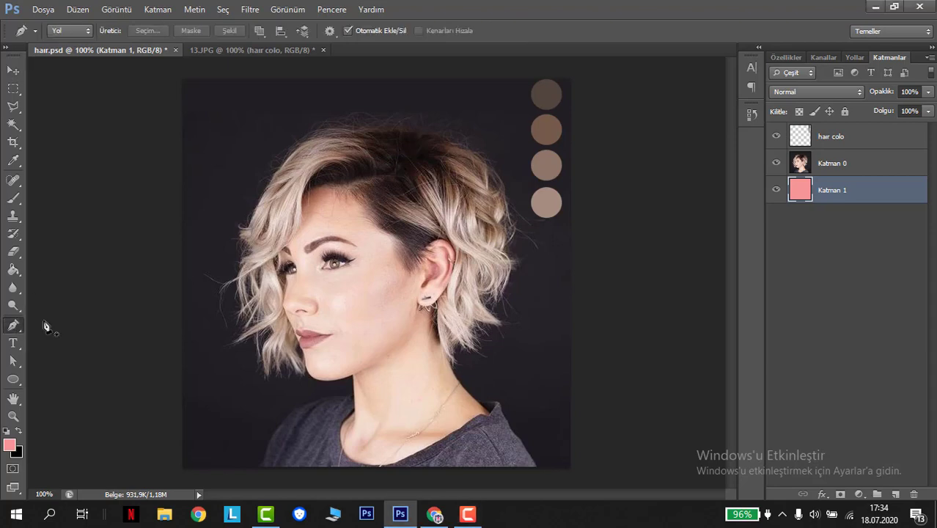
# Step: Trace a Pen path down the hair's outer edge from the upper left, around the protruding curl, to the strands below
pyautogui.hotkey('ctrl', '+')
pyautogui.hotkey('ctrl', '+')
pyautogui.scroll(-2, 288, 196)
pyautogui.scroll(-1, 288, 197)
pyautogui.click(209, 236)
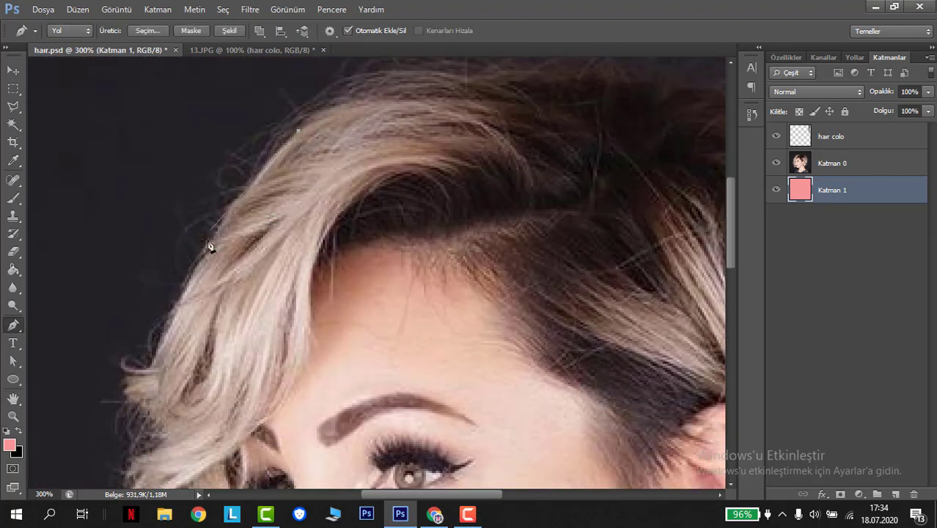
pyautogui.click(119, 382)
pyautogui.scroll(-1, 140, 377)
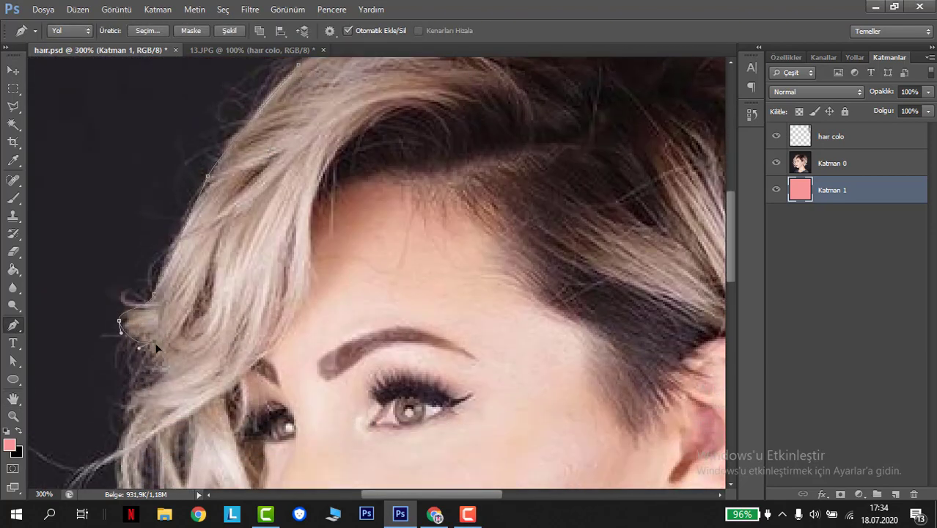
pyautogui.scroll(-1, 164, 378)
pyautogui.click(124, 364)
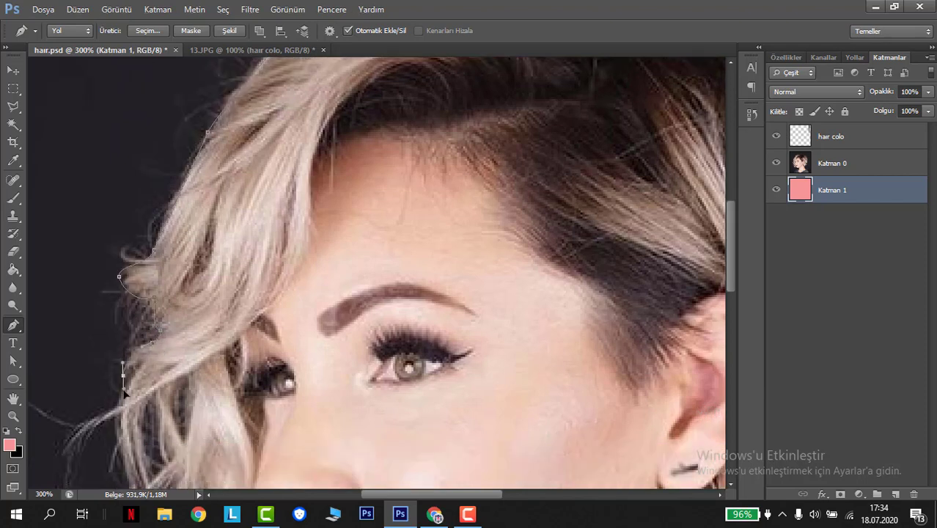
# Step: Continue the path around the pointed strand tips on the outer left side, at about nose level
pyautogui.scroll(-2, 149, 365)
pyautogui.click(121, 357)
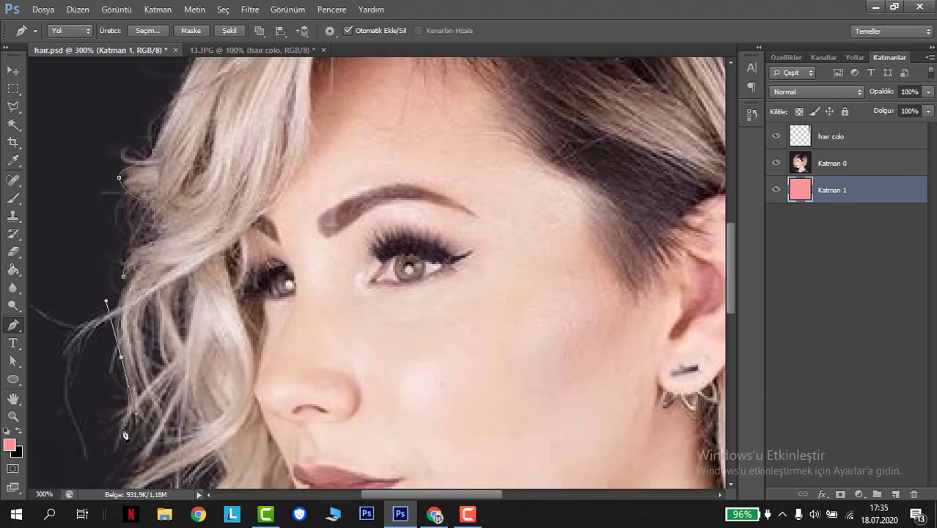
pyautogui.click(118, 433)
pyautogui.moveTo(148, 357); pyautogui.dragTo(152, 327)
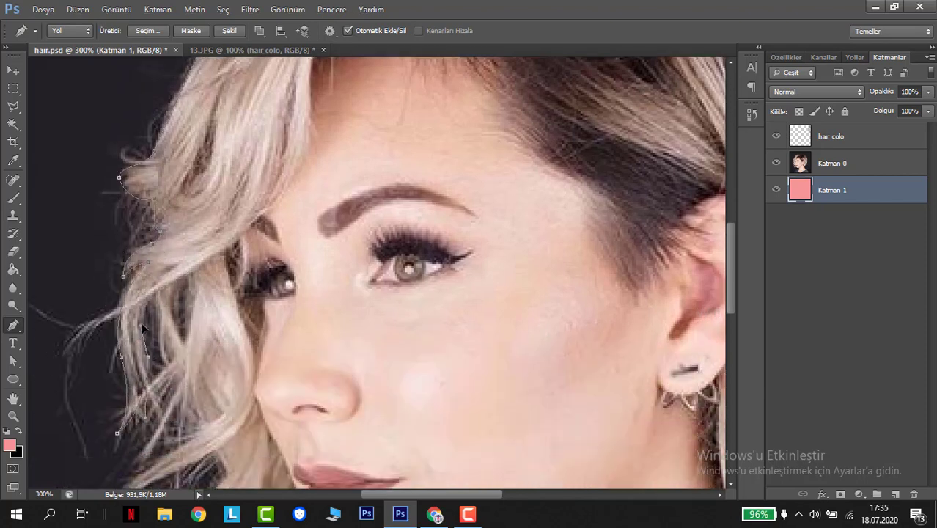
pyautogui.scroll(-2, 144, 329)
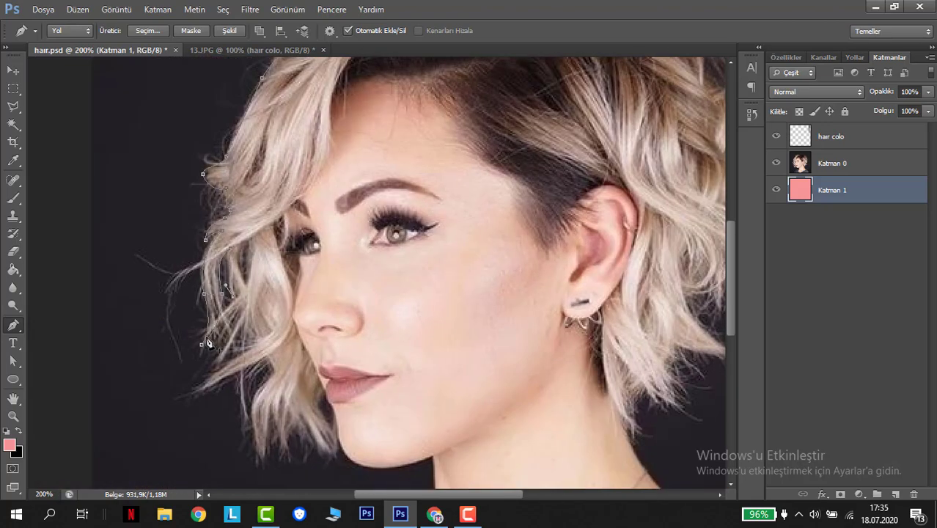
# Step: Trace the lower left strand tips down to the last points beside the chin
pyautogui.click(214, 345)
pyautogui.click(203, 389)
pyautogui.moveTo(258, 451); pyautogui.dragTo(267, 468)
pyautogui.click(263, 463)
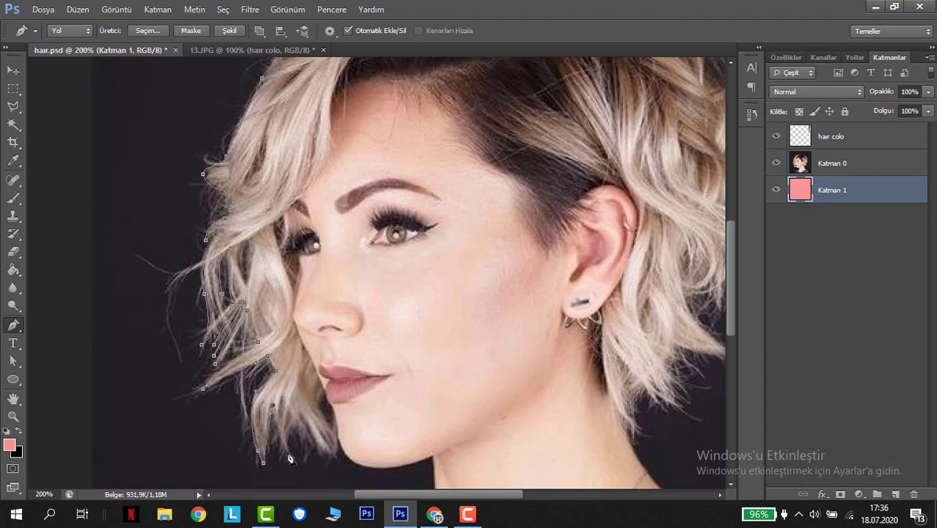
pyautogui.moveTo(336, 461); pyautogui.dragTo(346, 465)
# Step: Trace the inner hair edge from the mouth up past the nose and eye to the forehead hairline
pyautogui.scroll(3, 324, 390)
pyautogui.scroll(-4, 309, 379)
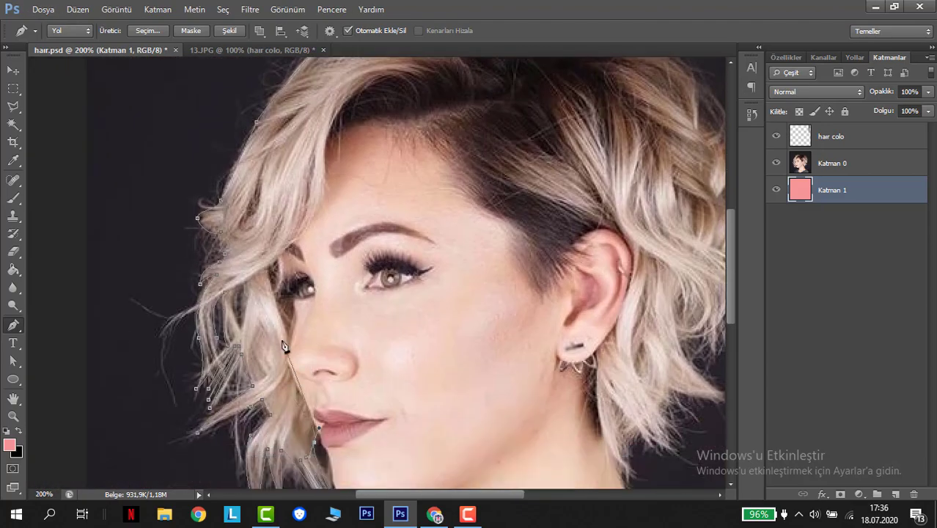
pyautogui.scroll(2, 277, 283)
pyautogui.scroll(-2, 201, 349)
pyautogui.scroll(1, 344, 339)
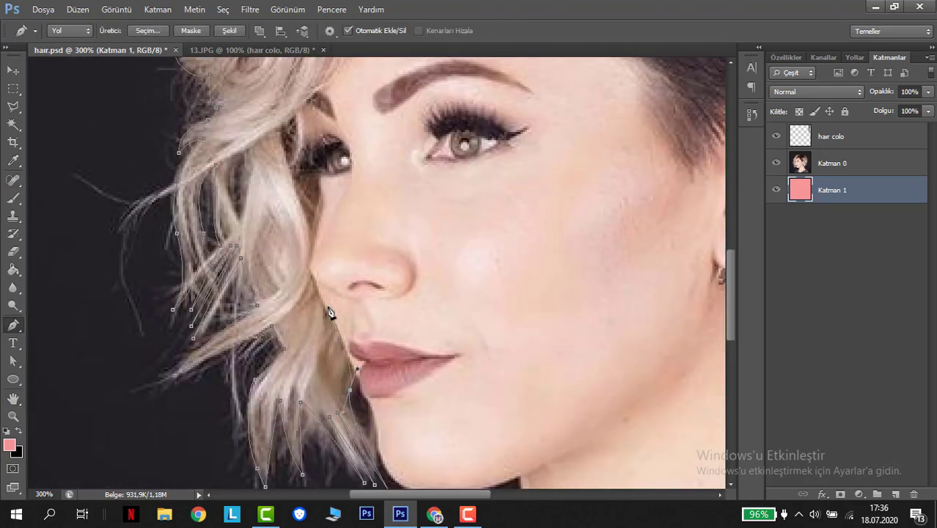
pyautogui.moveTo(316, 230); pyautogui.dragTo(328, 198)
pyautogui.scroll(8, 313, 166)
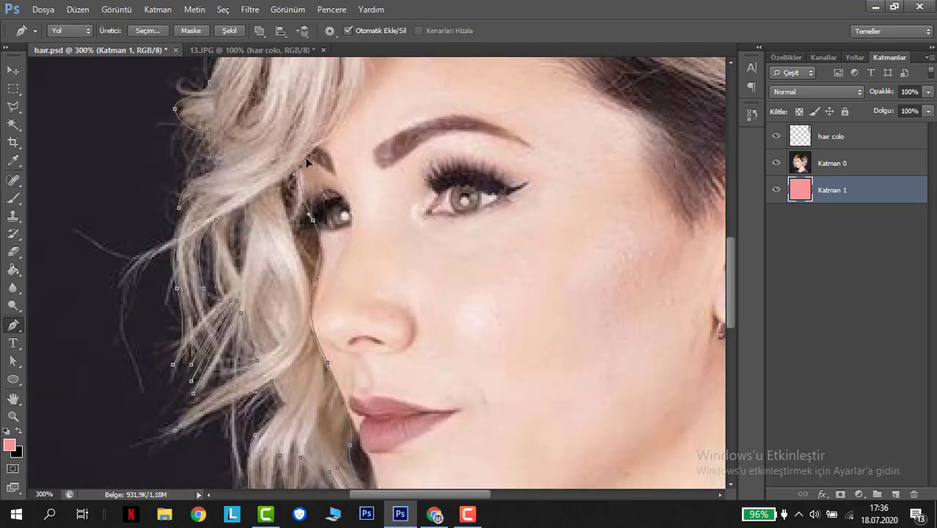
pyautogui.moveTo(368, 132); pyautogui.dragTo(368, 103)
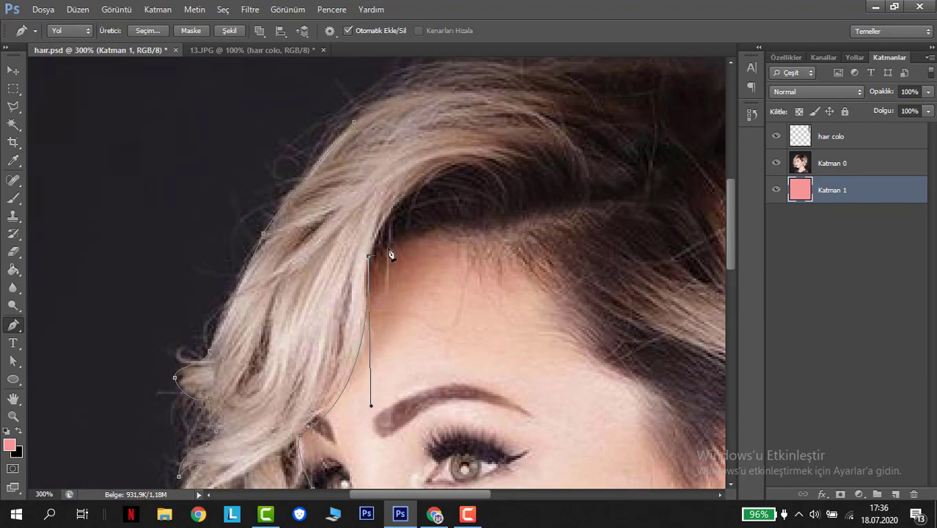
# Step: Trace the front hairline across the forehead, adding thin strand spikes and a pointed notch along the parting
pyautogui.moveTo(411, 228); pyautogui.dragTo(444, 178)
pyautogui.moveTo(529, 215); pyautogui.dragTo(517, 186)
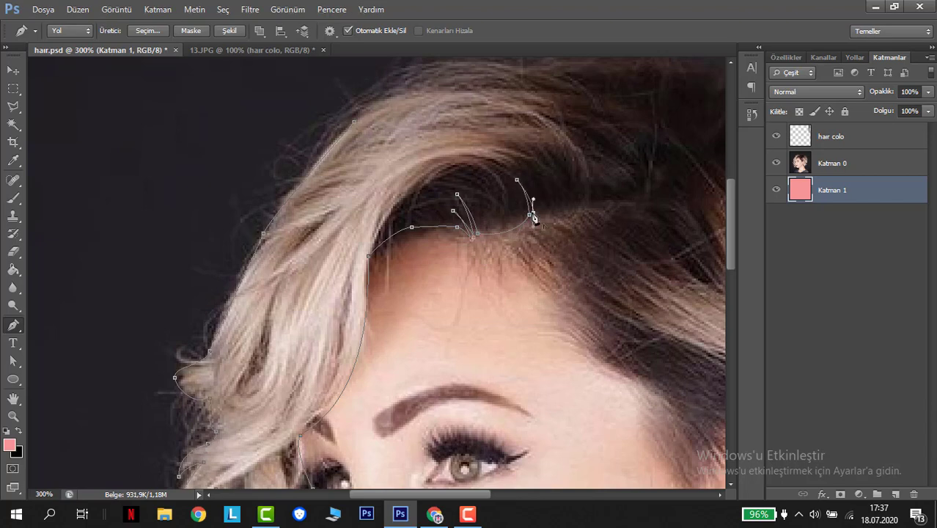
pyautogui.moveTo(591, 206); pyautogui.dragTo(606, 194)
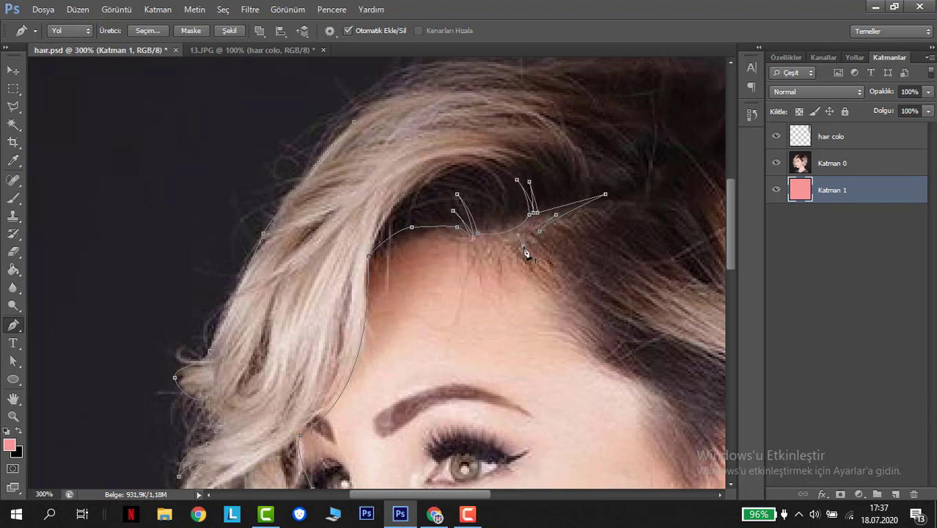
pyautogui.moveTo(562, 306); pyautogui.dragTo(429, 275)
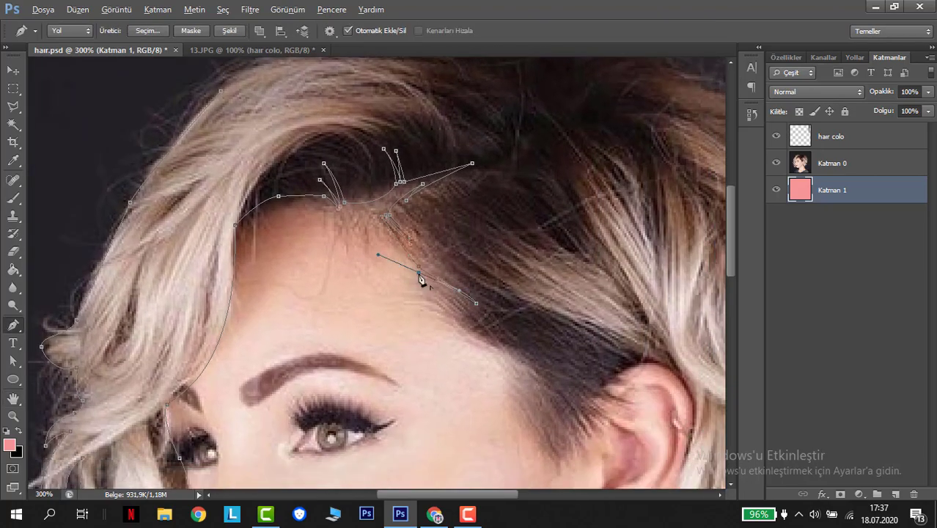
# Step: Trace the short fine strands along the temple hairline and continue the path toward the sideburn
pyautogui.moveTo(420, 279); pyautogui.dragTo(464, 310)
pyautogui.click(78, 10)
pyautogui.click(99, 51)
pyautogui.hotkey('ctrl', 'z')
pyautogui.moveTo(453, 320); pyautogui.dragTo(518, 366)
pyautogui.scroll(-2, 541, 396)
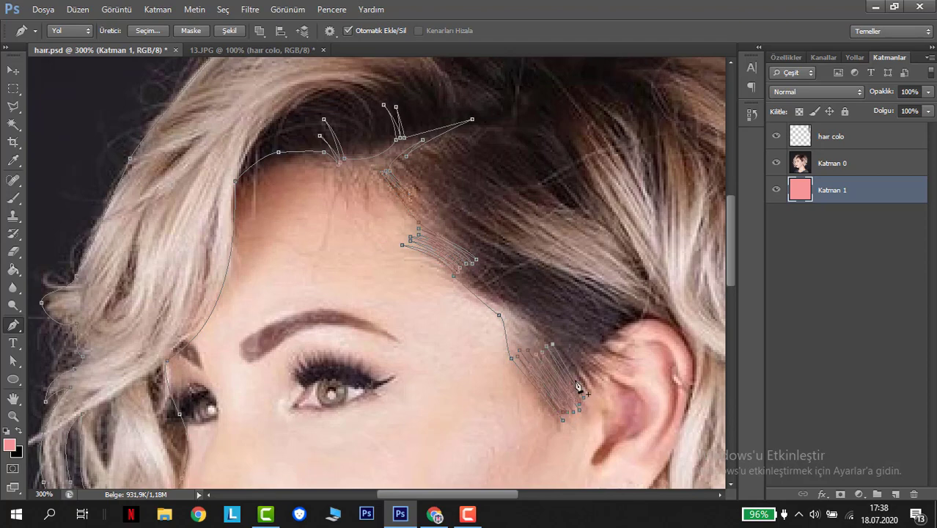
# Step: Finish the jagged sideburn strands in front of the ear and carry the path over the top of the ear
pyautogui.moveTo(578, 387); pyautogui.dragTo(589, 407)
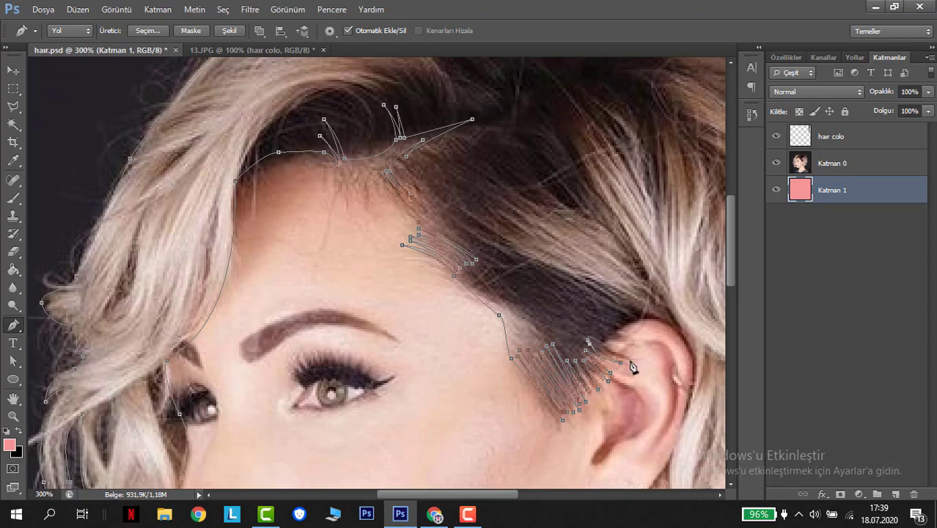
pyautogui.moveTo(587, 336); pyautogui.dragTo(591, 346)
pyautogui.scroll(-1, 660, 330)
pyautogui.click(693, 336)
pyautogui.scroll(-1, 680, 367)
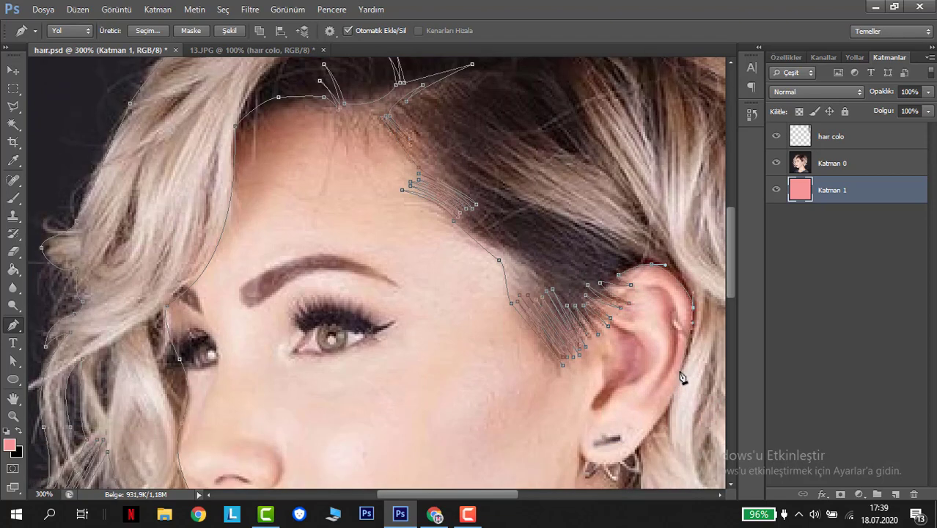
# Step: Trace the hair edge down behind the ear and earlobe to the strand tip at the neck
pyautogui.moveTo(646, 418); pyautogui.dragTo(595, 456)
pyautogui.scroll(-1, 595, 456)
pyautogui.scroll(-4, 660, 352)
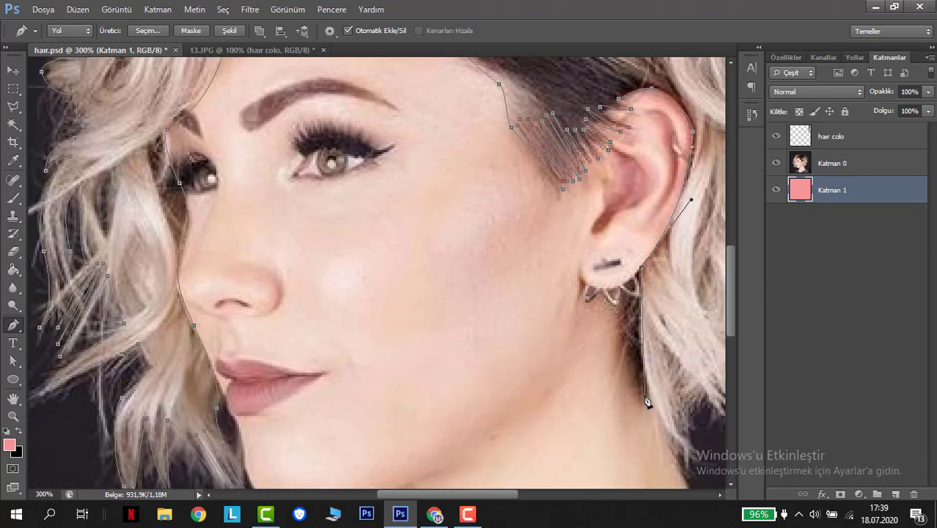
pyautogui.scroll(-1, 574, 396)
pyautogui.moveTo(544, 361); pyautogui.dragTo(602, 407)
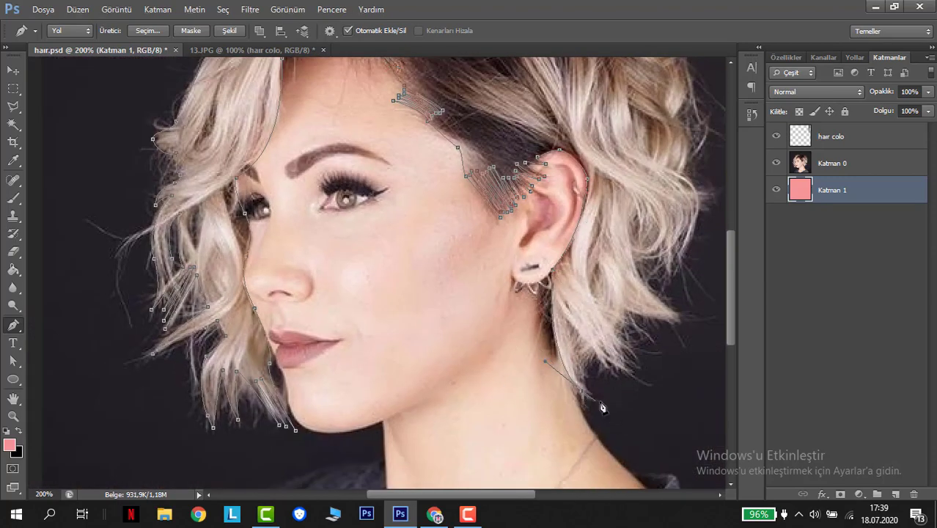
# Step: Trace the strand tips at the lower back of the hair and check the path with the Katman 0 photo hidden
pyautogui.moveTo(589, 355); pyautogui.dragTo(608, 375)
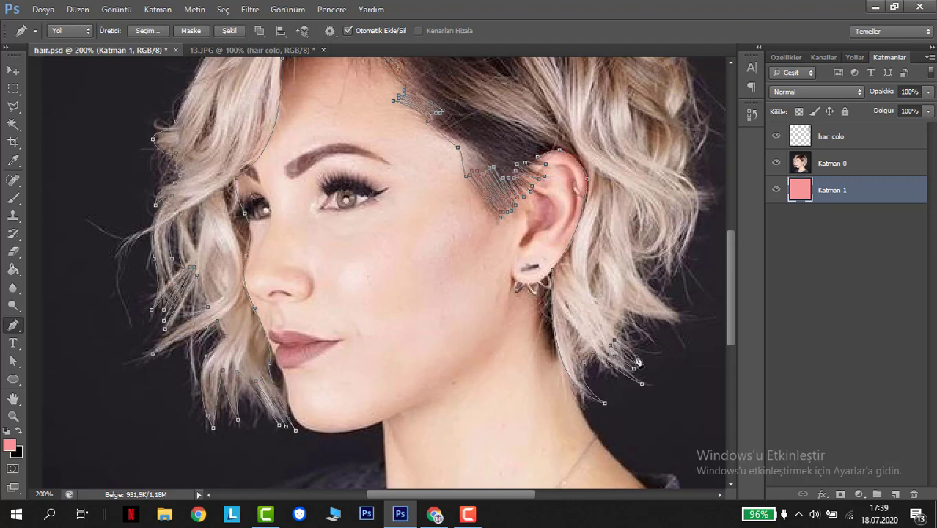
pyautogui.click(683, 320)
pyautogui.moveTo(635, 261); pyautogui.dragTo(629, 255)
pyautogui.hotkey('ctrl', '-')
pyautogui.click(776, 163)
pyautogui.click(775, 163)
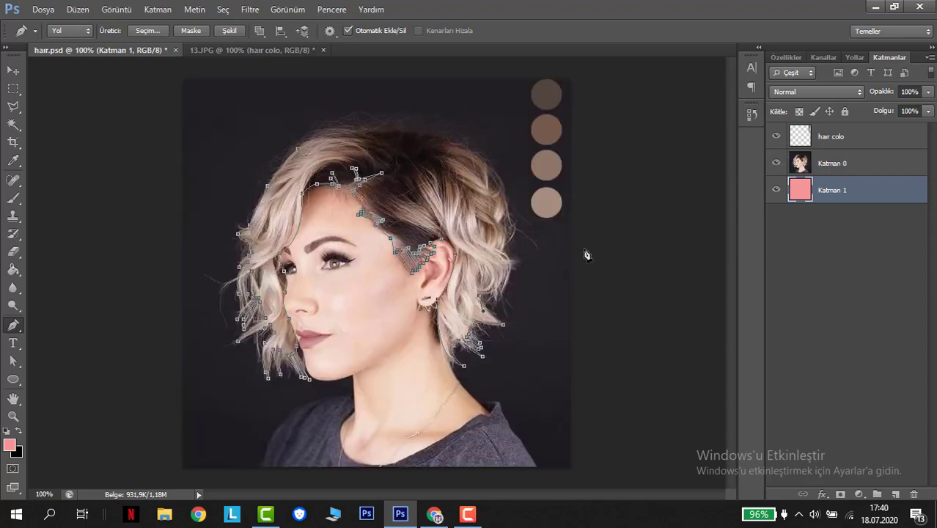
# Step: Trace the curls up the back of the hair and compare the path with the Katman 0 photo hidden and shown
pyautogui.hotkey('ctrl', '+')
pyautogui.moveTo(605, 305); pyautogui.dragTo(574, 308)
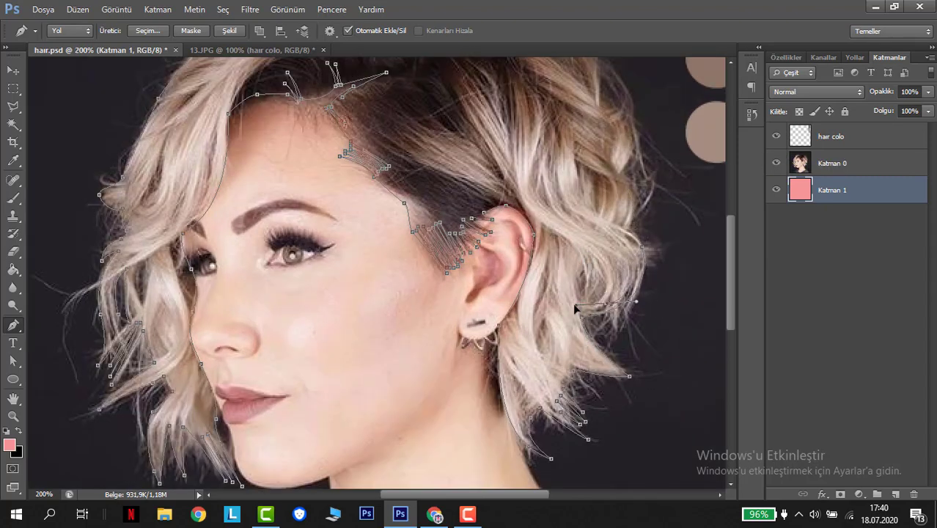
pyautogui.moveTo(642, 232); pyautogui.dragTo(618, 184)
pyautogui.click(776, 163)
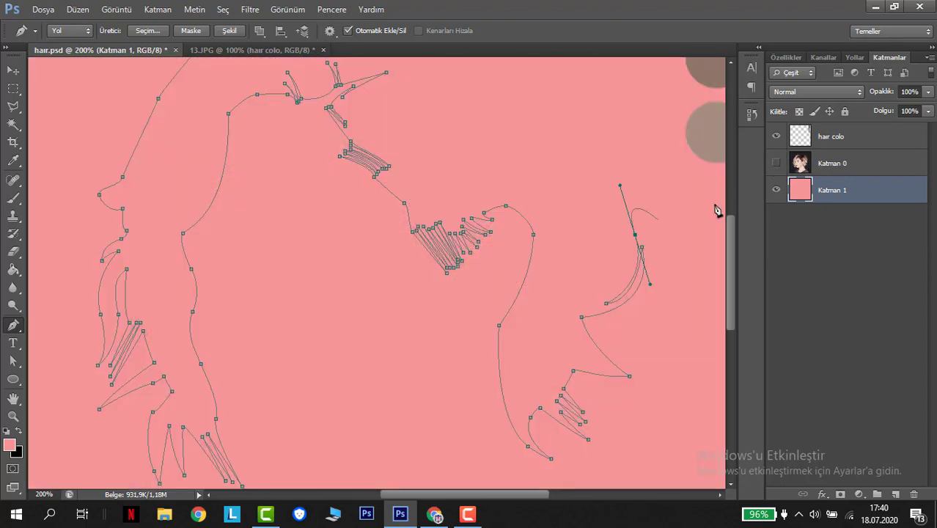
pyautogui.click(776, 162)
# Step: Trace the path over the back and crown of the head and close it at its starting point
pyautogui.scroll(2, 619, 167)
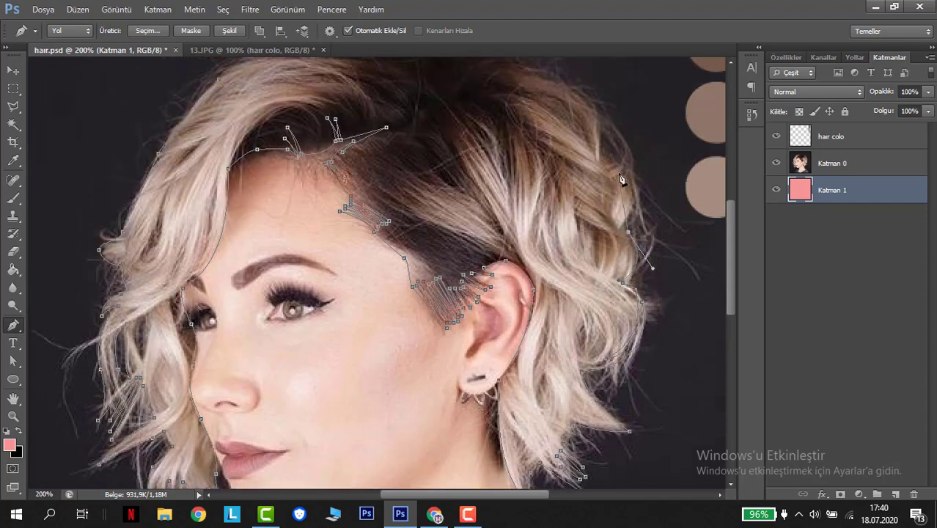
pyautogui.scroll(2, 610, 155)
pyautogui.moveTo(535, 128); pyautogui.dragTo(233, 185)
pyautogui.hscroll(-2, 227, 136)
pyautogui.click(417, 100)
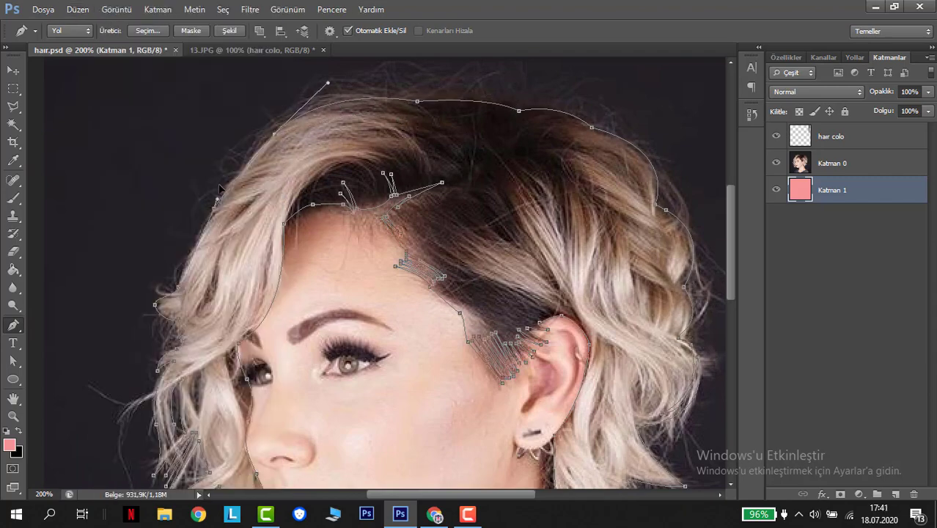
# Step: Convert the path to a selection, hide Katman 0, and add a new layer named hair above Katman 1
pyautogui.hotkey('ctrl', 'Return')
pyautogui.scroll(-1, 233, 184)
pyautogui.click(776, 162)
pyautogui.click(896, 494)
pyautogui.doubleClick(824, 190)
pyautogui.write('hair')
pyautogui.press('Return')
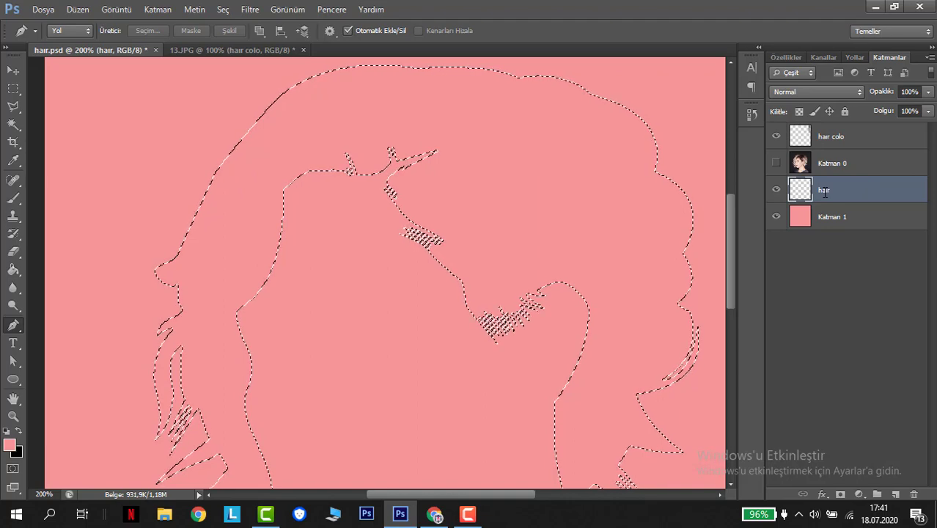
# Step: Fill the hair selection with the darkest brown swatch colour, deselect it, and save the document
pyautogui.hotkey('ctrl', '-')
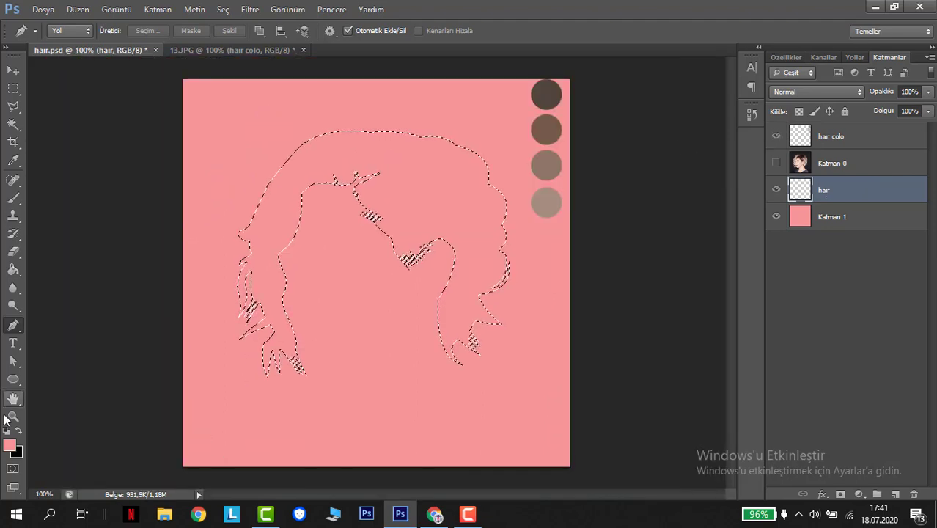
pyautogui.press('i')
pyautogui.click(547, 92)
pyautogui.hotkey('alt', 'BackSpace')
pyautogui.hotkey('ctrl', 'd')
pyautogui.hotkey('ctrl', 's')
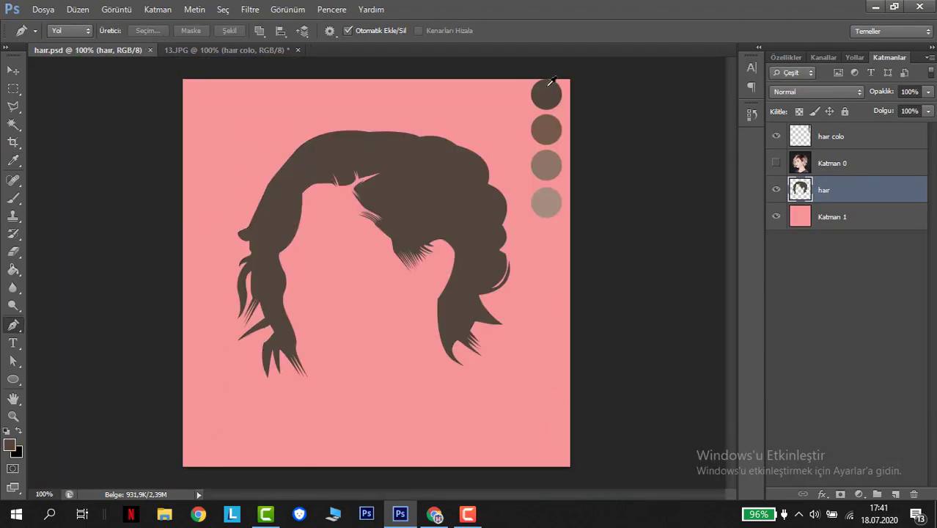
# Step: Show the Katman 0 photo again and move the hair layer above it
pyautogui.click(777, 190)
pyautogui.click(776, 163)
pyautogui.click(776, 190)
pyautogui.click(777, 190)
pyautogui.moveTo(778, 192)
pyautogui.mouseDown()
pyautogui.moveTo(777, 159)
pyautogui.moveTo(780, 174)
pyautogui.mouseUp()
# Step: Examine the filled hair shape's edges close up against the photo, with the hair layer shown and hidden
pyautogui.hotkey('ctrl', '+')
pyautogui.press('h')
pyautogui.moveTo(314, 377); pyautogui.dragTo(424, 234)
pyautogui.hotkey('ctrl', '0')
pyautogui.hotkey('ctrl', '+')
pyautogui.click(777, 163)
pyautogui.hotkey('ctrl', '+')
pyautogui.hotkey('ctrl', '0')
pyautogui.click(776, 163)
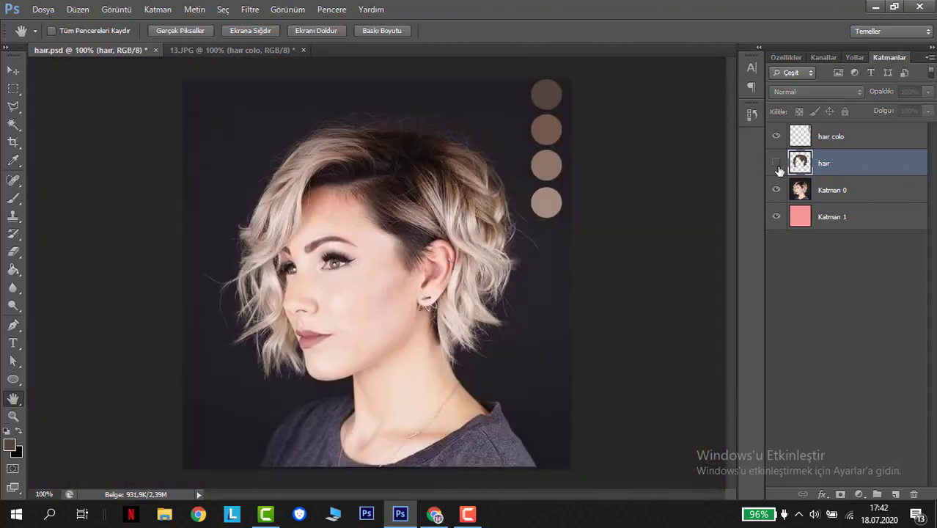
pyautogui.click(776, 162)
# Step: Add an empty layer above the hair layer and reduce the hair layer's opacity to 76%
pyautogui.moveTo(881, 92); pyautogui.dragTo(281, 175)
pyautogui.hotkey('ctrl', '+')
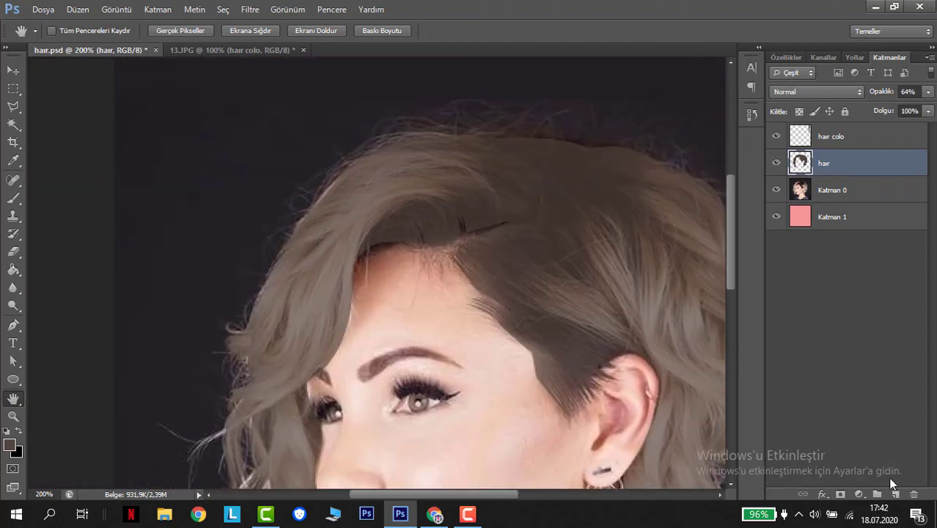
pyautogui.hotkey('ctrl', 'alt', 'shift', 'n')
pyautogui.press('p')
pyautogui.click(829, 190)
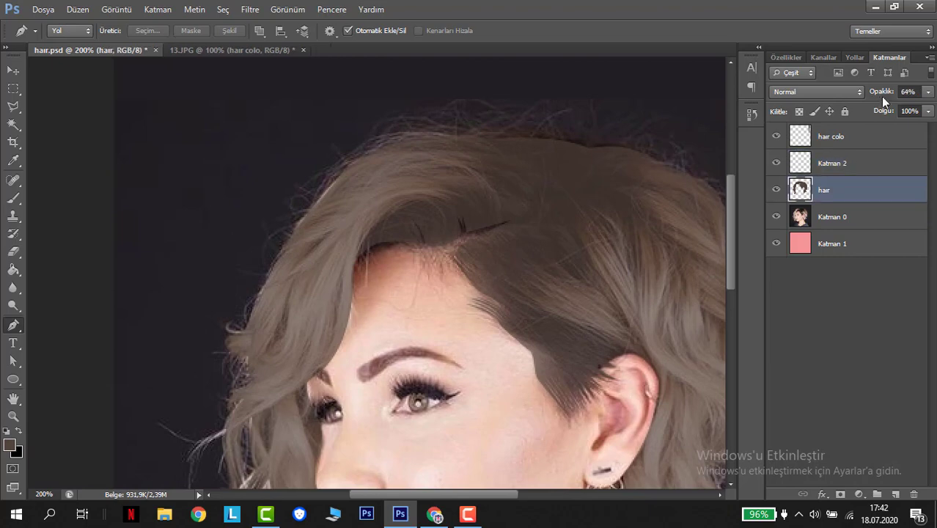
pyautogui.moveTo(881, 96); pyautogui.dragTo(889, 97)
# Step: Trace the first pointed strand tips at the crown with the Pen tool, zigzagging down the dark root area
pyautogui.click(433, 139)
pyautogui.click(508, 151)
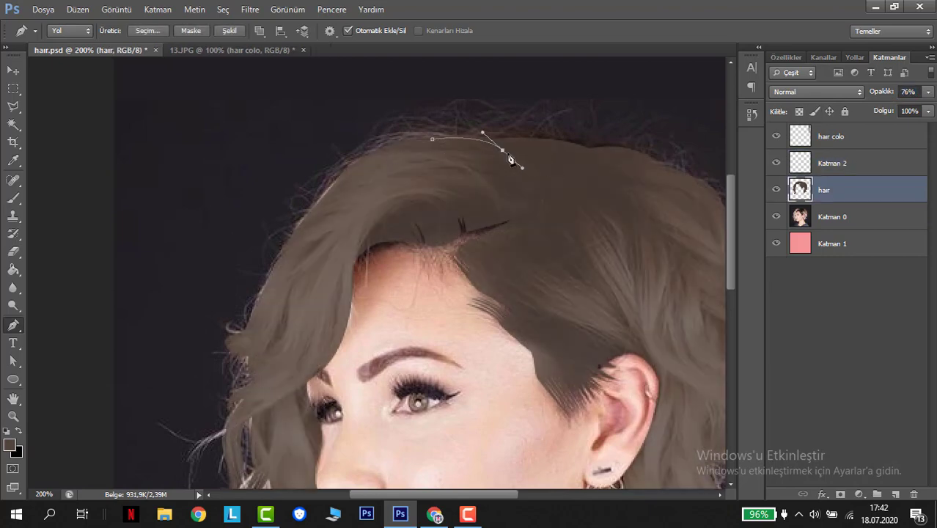
pyautogui.moveTo(426, 147); pyautogui.dragTo(493, 154)
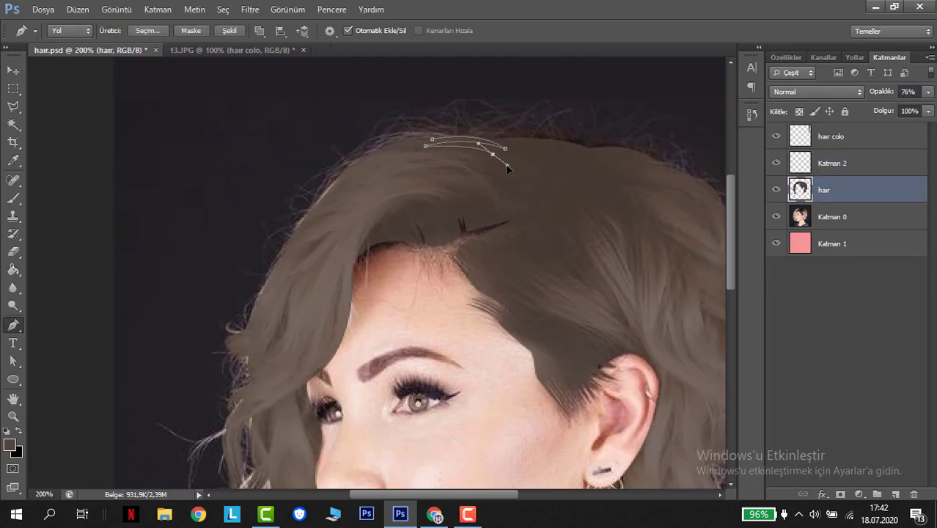
pyautogui.click(485, 163)
pyautogui.click(425, 168)
pyautogui.moveTo(489, 182); pyautogui.dragTo(501, 208)
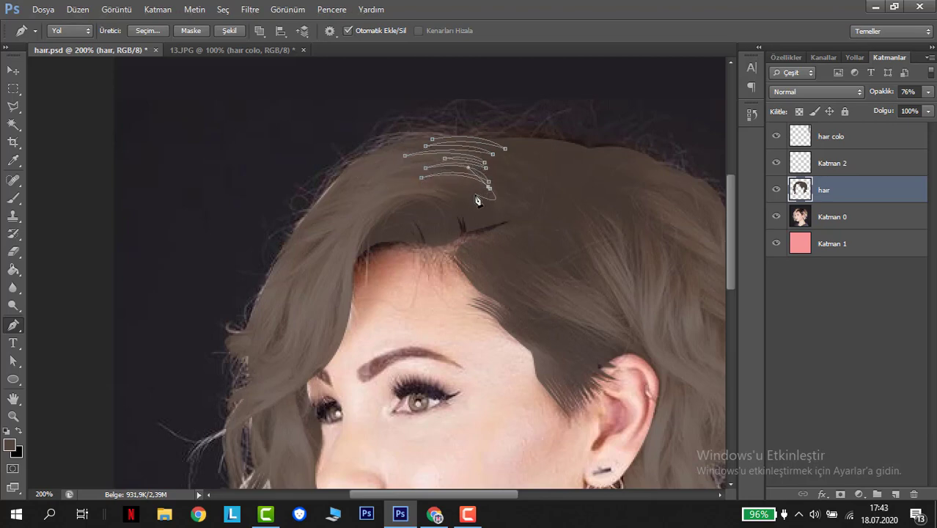
# Step: Continue the path with smaller curved strand tips below the first ones, working toward the forehead hairline
pyautogui.hotkey('ctrl', '+')
pyautogui.hotkey('ctrl', '+')
pyautogui.moveTo(494, 197); pyautogui.dragTo(457, 236)
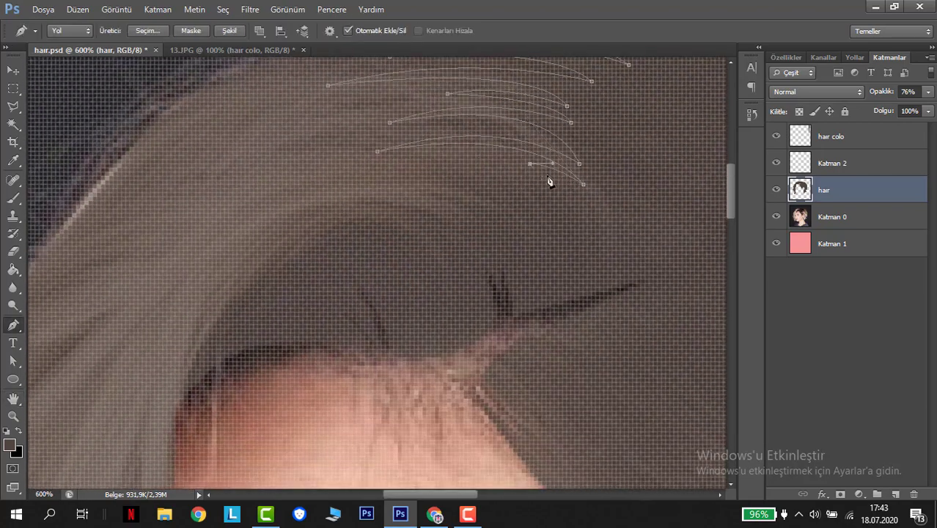
pyautogui.click(532, 192)
pyautogui.moveTo(481, 160); pyautogui.dragTo(492, 148)
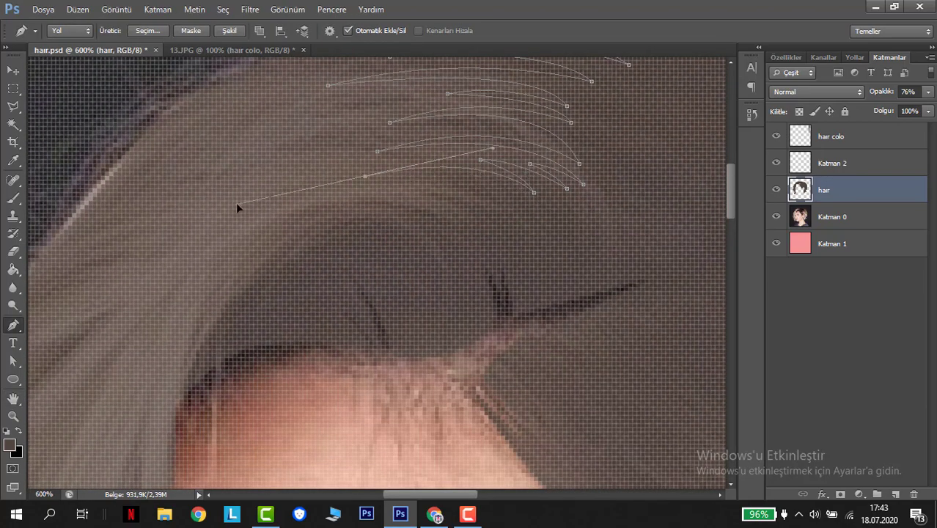
pyautogui.click(365, 176)
pyautogui.moveTo(476, 193); pyautogui.dragTo(499, 226)
pyautogui.moveTo(435, 189); pyautogui.dragTo(431, 226)
pyautogui.click(333, 209)
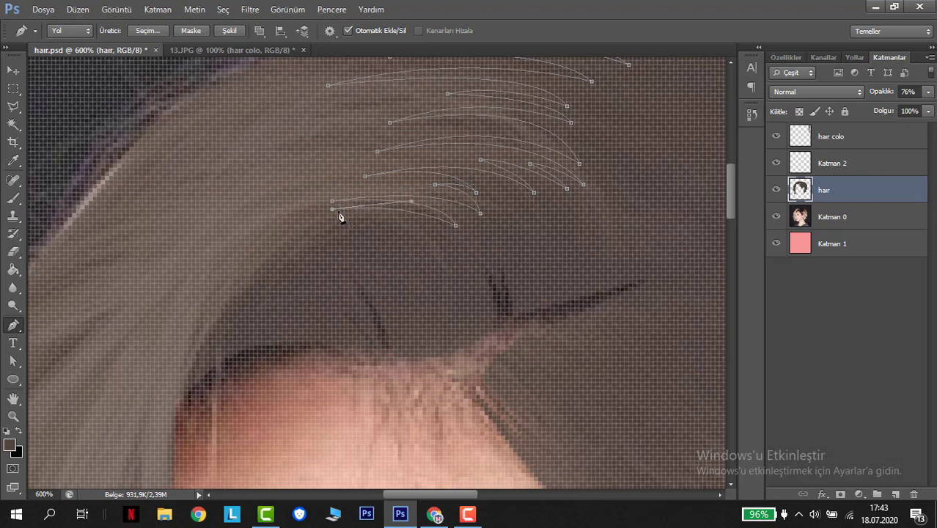
# Step: Carry the path from the last strand tip along the fringe's inner edge and restore the hair layer's opacity to 100%
pyautogui.click(431, 247)
pyautogui.moveTo(262, 280); pyautogui.dragTo(169, 371)
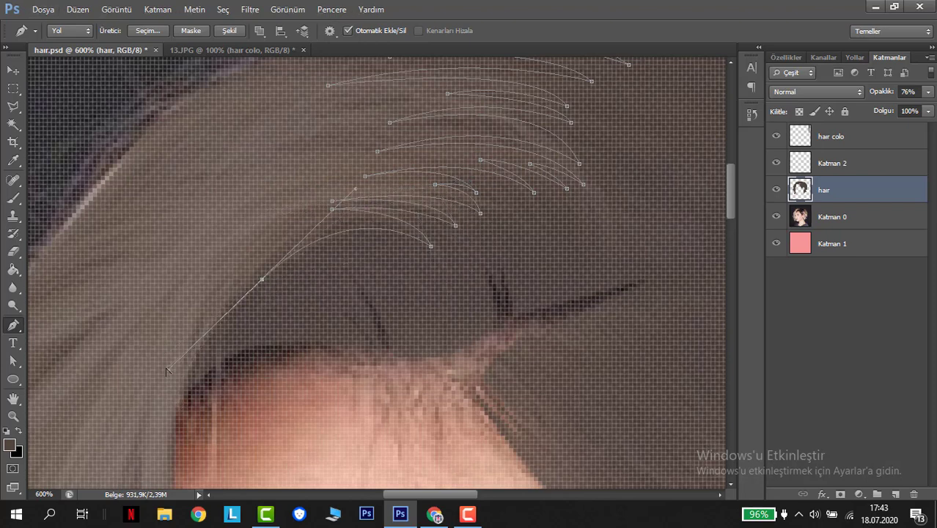
pyautogui.click(158, 444)
pyautogui.click(908, 92)
pyautogui.write('100')
pyautogui.press('Return')
# Step: Extend the path down the fringe's face-side edge to the lock beside the eye, with the hair layer hidden
pyautogui.hotkey('ctrl', '-')
pyautogui.hotkey('ctrl', '-')
pyautogui.hotkey('ctrl', '-')
pyautogui.hotkey('ctrl', '-')
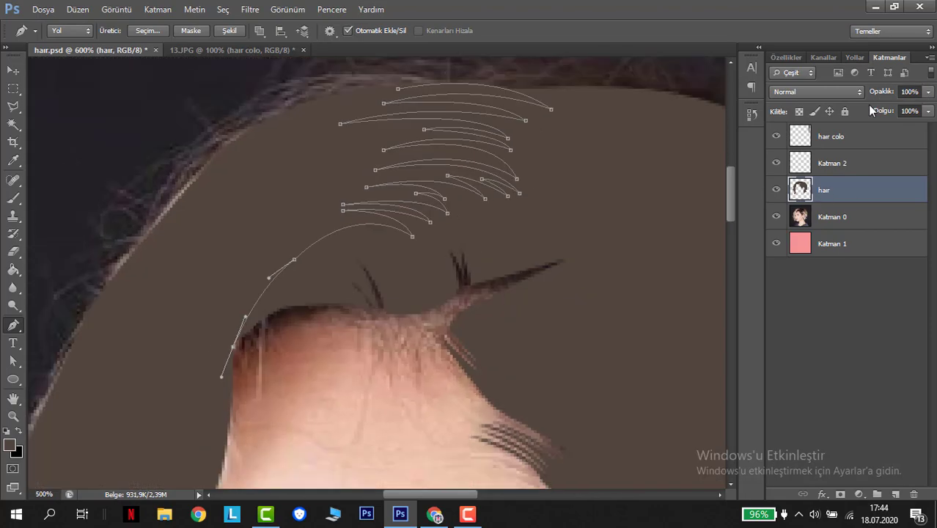
pyautogui.press('h')
pyautogui.hotkey('ctrl', '+')
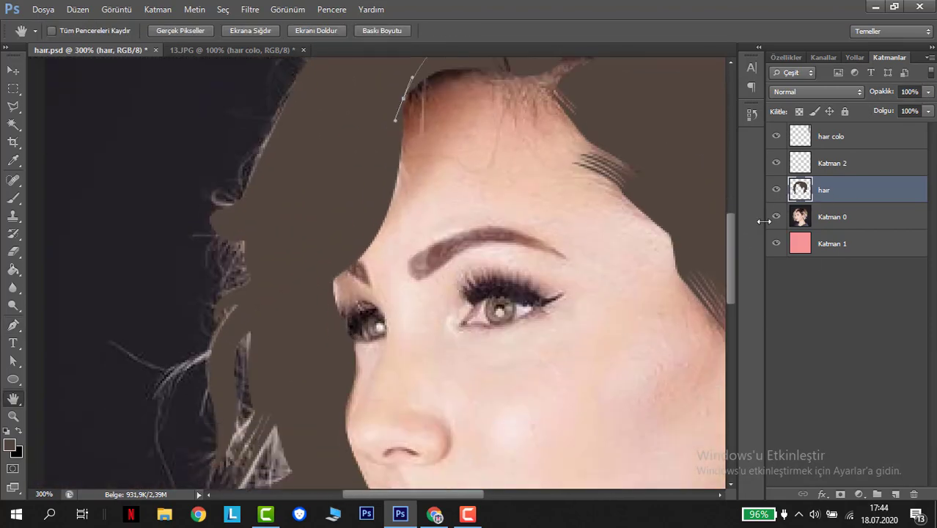
pyautogui.click(776, 189)
pyautogui.press('p')
pyautogui.moveTo(278, 333); pyautogui.dragTo(156, 342)
pyautogui.scroll(-1, 192, 320)
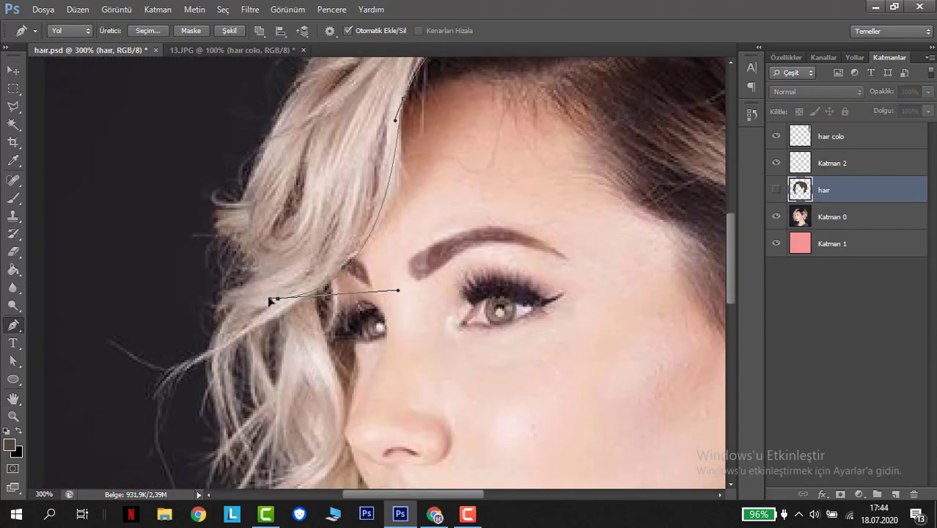
# Step: Show the hair layer and trace the thin lock curving down to a pointed tip and back up to the fringe
pyautogui.click(776, 189)
pyautogui.scroll(-2, 235, 337)
pyautogui.moveTo(226, 343); pyautogui.dragTo(216, 413)
pyautogui.moveTo(271, 231); pyautogui.dragTo(314, 207)
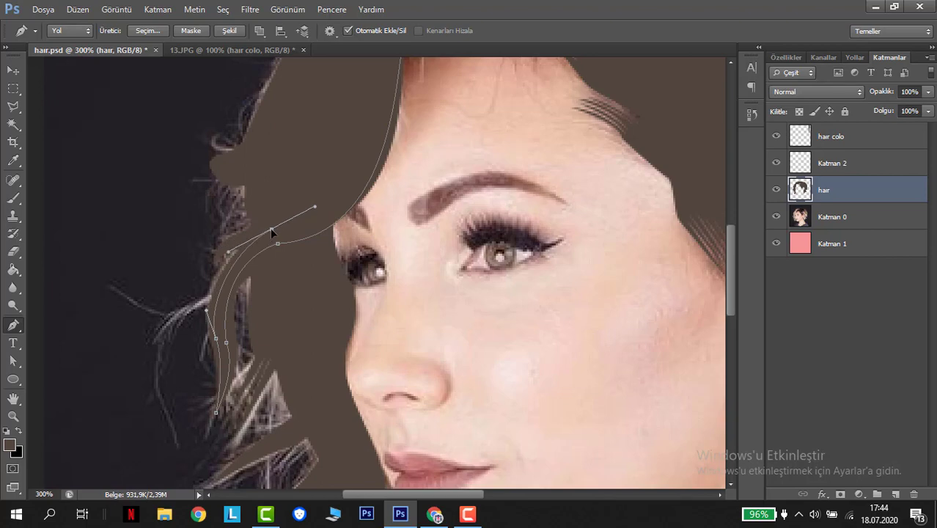
# Step: Trace a narrow gap up through the fringe and back down, following the photo with the hair layer hidden
pyautogui.click(776, 190)
pyautogui.click(776, 190)
pyautogui.click(776, 189)
pyautogui.hotkey('ctrl', '-')
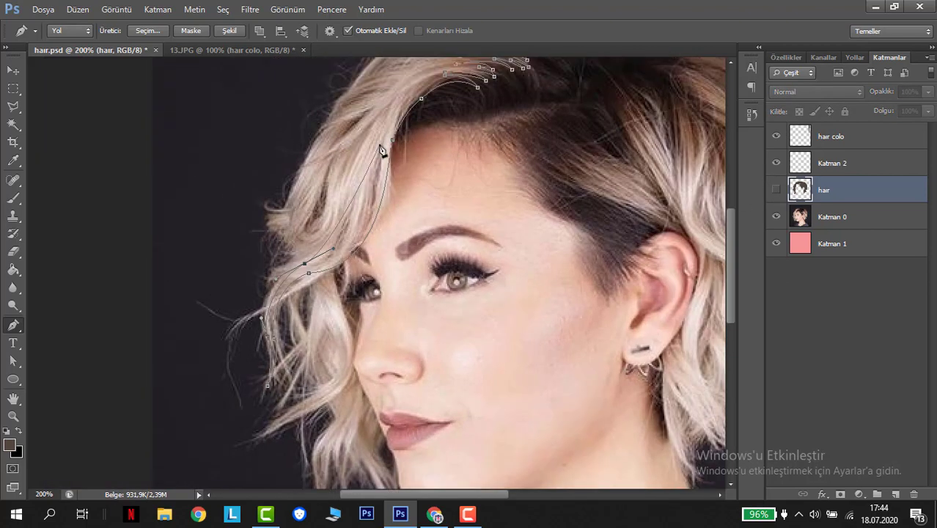
pyautogui.moveTo(382, 151); pyautogui.dragTo(404, 64)
pyautogui.scroll(2, 404, 64)
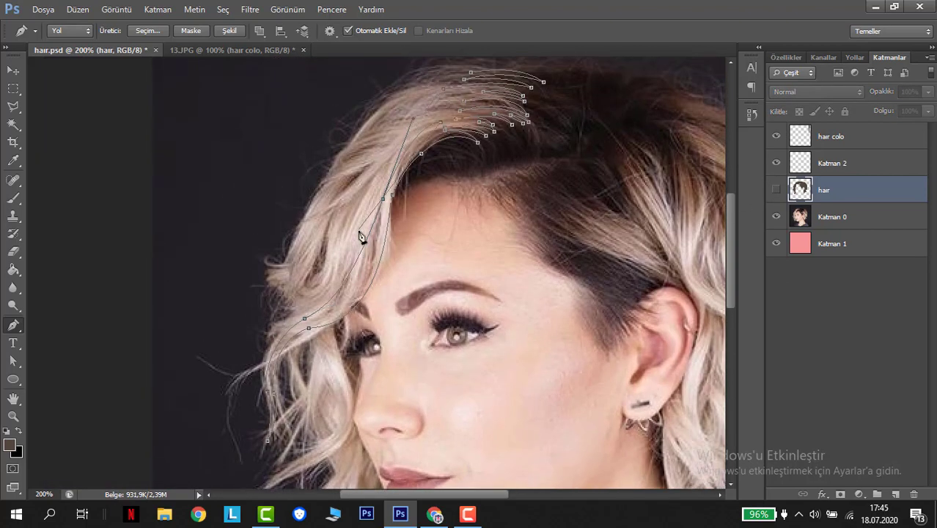
pyautogui.moveTo(361, 237); pyautogui.dragTo(299, 303)
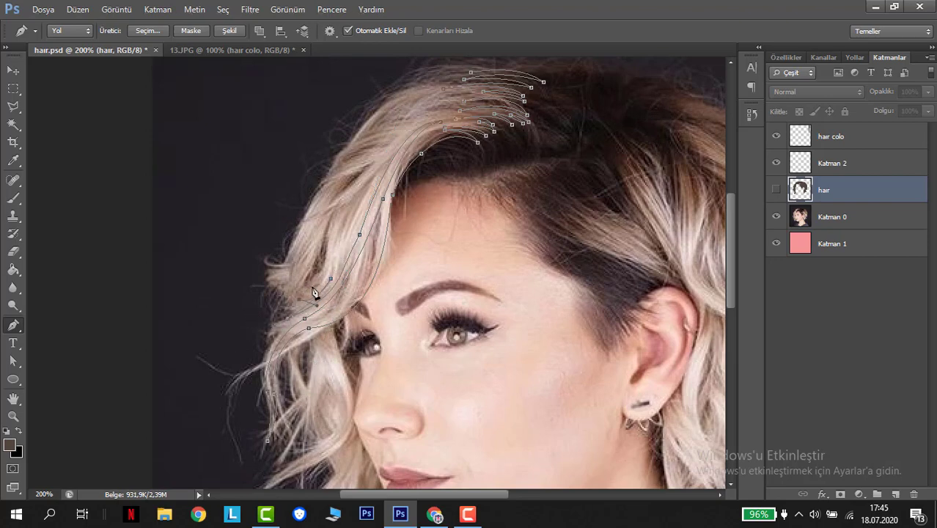
# Step: Trace the notched lock toward the fringe's outer edge, undoing the misplaced path points along the way
pyautogui.moveTo(337, 218); pyautogui.dragTo(343, 169)
pyautogui.moveTo(418, 123); pyautogui.dragTo(432, 117)
pyautogui.hotkey('ctrl', 'alt', 'z')
pyautogui.hotkey('ctrl', 'alt', 'z')
pyautogui.moveTo(334, 229); pyautogui.dragTo(309, 223)
pyautogui.hotkey('ctrl', ',')
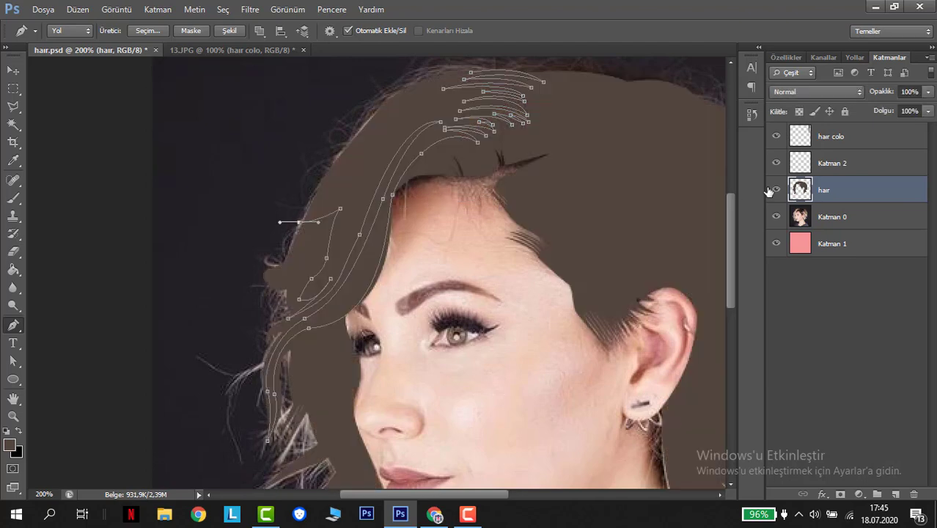
# Step: Trace the outer fringe strands up to the crown, close the path and deselect its anchor points
pyautogui.hotkey('ctrl', ',')
pyautogui.moveTo(397, 137); pyautogui.dragTo(439, 94)
pyautogui.hotkey('ctrl', ',')
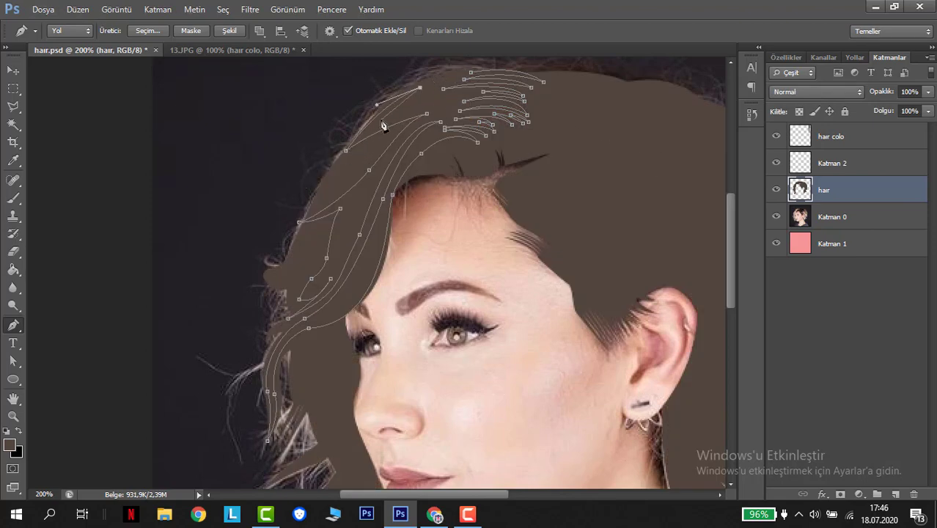
pyautogui.moveTo(381, 120); pyautogui.dragTo(390, 105)
pyautogui.press('Escape')
# Step: Compare the traced strand path with the photo by showing and hiding the hair layer
pyautogui.scroll(-2, 511, 285)
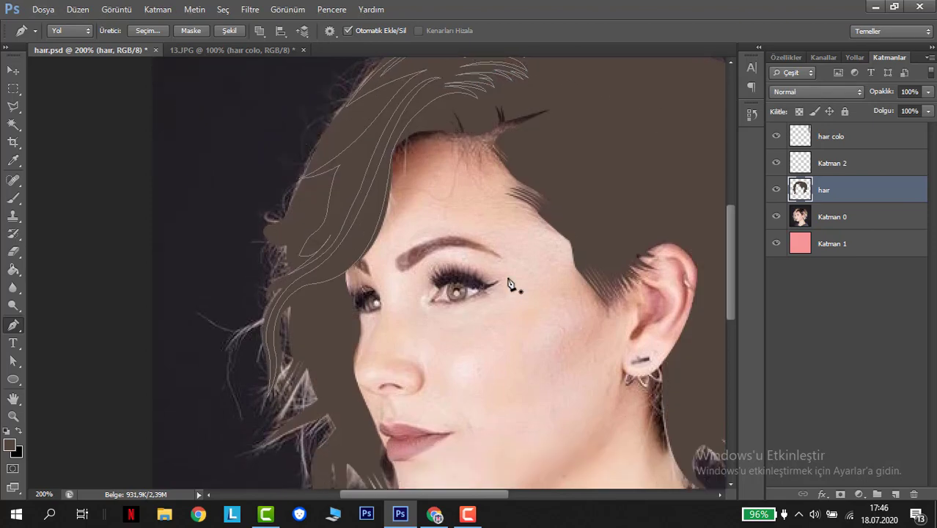
pyautogui.click(776, 190)
pyautogui.click(776, 190)
pyautogui.click(776, 190)
pyautogui.click(776, 190)
pyautogui.hotkey('ctrl', ',')
pyautogui.hotkey('ctrl', ',')
pyautogui.scroll(1, 554, 200)
# Step: Convert the strand path to a selection, fill it with the second brown swatch colour and deselect it
pyautogui.hotkey('ctrl', 'Return')
pyautogui.hotkey('ctrl', '-')
pyautogui.hotkey('ctrl', '-')
pyautogui.click(10, 445)
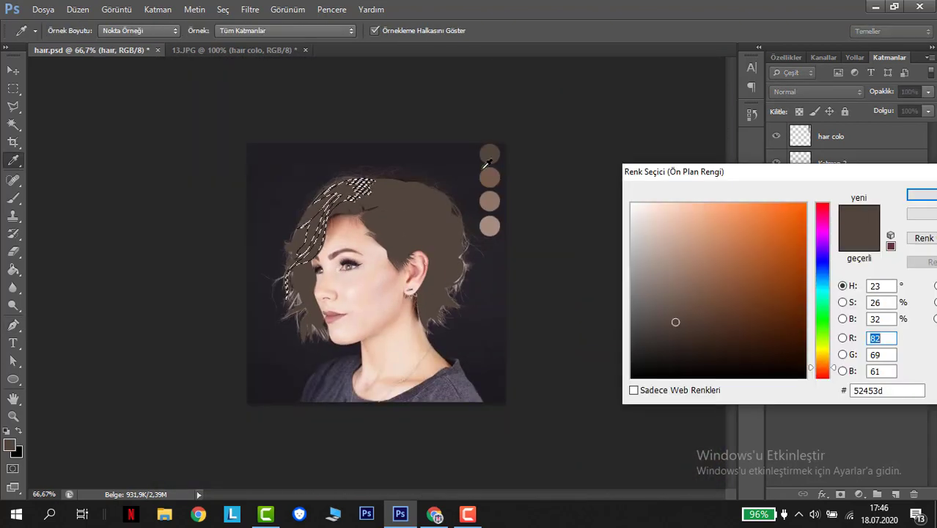
pyautogui.click(491, 177)
pyautogui.press('Return')
pyautogui.hotkey('ctrl', 'd')
# Step: Put the brown strand fill on Katman 2 instead of the hair layer, and hide the hair layer
pyautogui.click(776, 216)
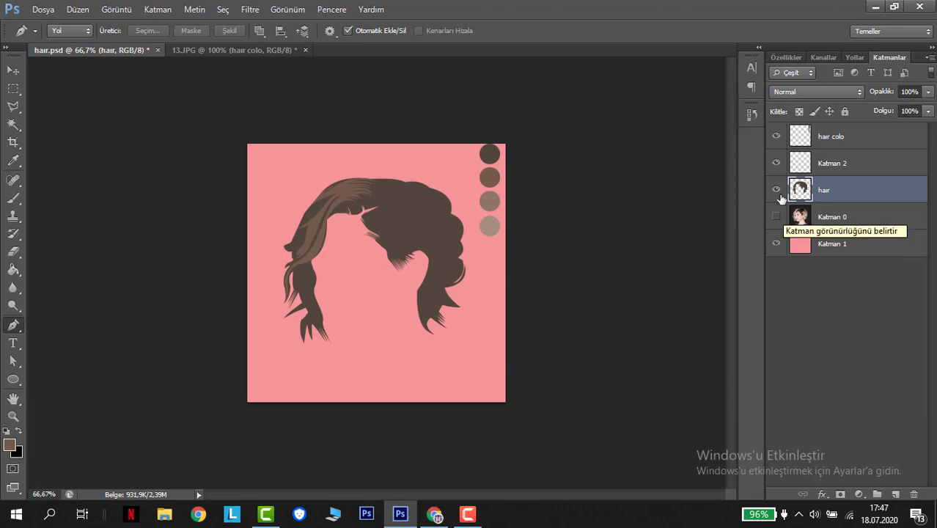
pyautogui.click(776, 190)
pyautogui.click(776, 217)
pyautogui.hotkey('ctrl', '+')
pyautogui.hotkey('ctrl', '+')
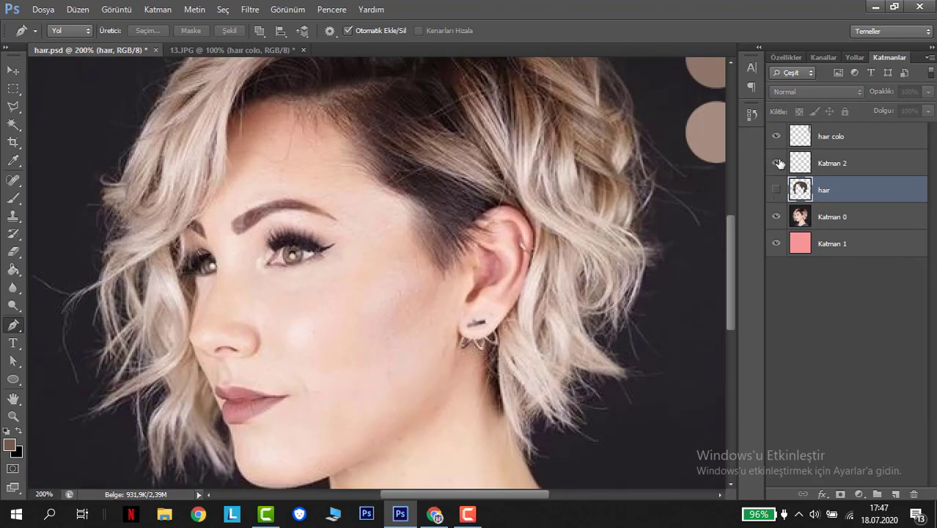
pyautogui.hotkey('ctrl', '-')
pyautogui.click(776, 190)
pyautogui.click(801, 162)
pyautogui.click(776, 190)
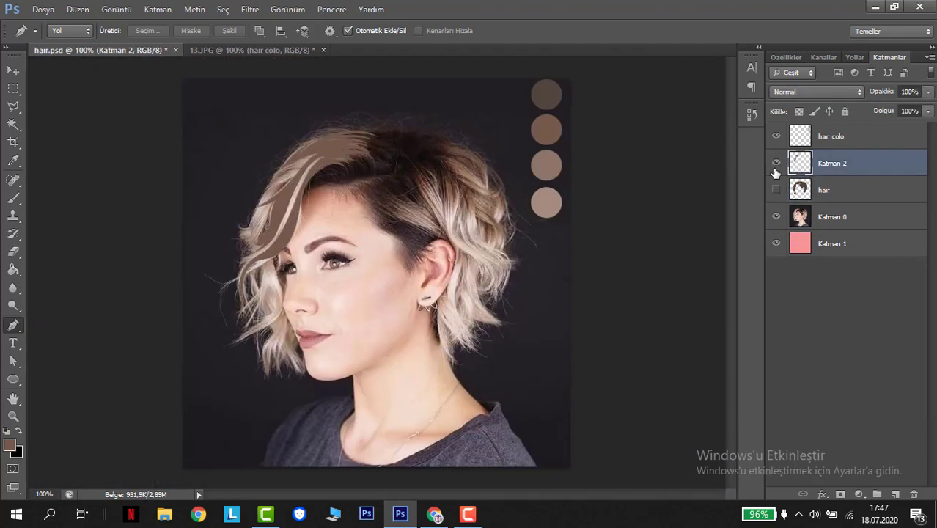
# Step: Trace a closed lock shape along the fringe's outer edge, ending in the curled tip beside the temple
pyautogui.moveTo(330, 154); pyautogui.dragTo(470, 165)
pyautogui.click(402, 187)
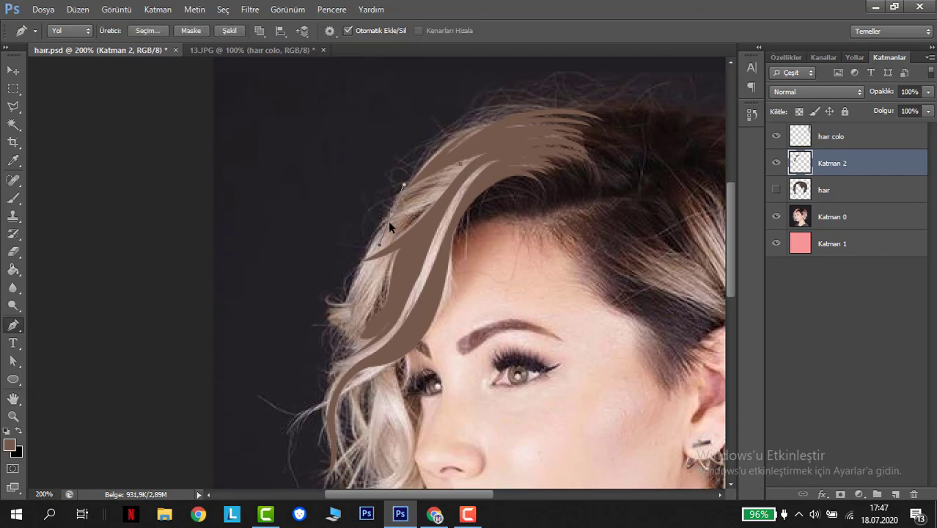
pyautogui.hotkey('ctrl', 'z')
pyautogui.click(355, 324)
pyautogui.click(328, 313)
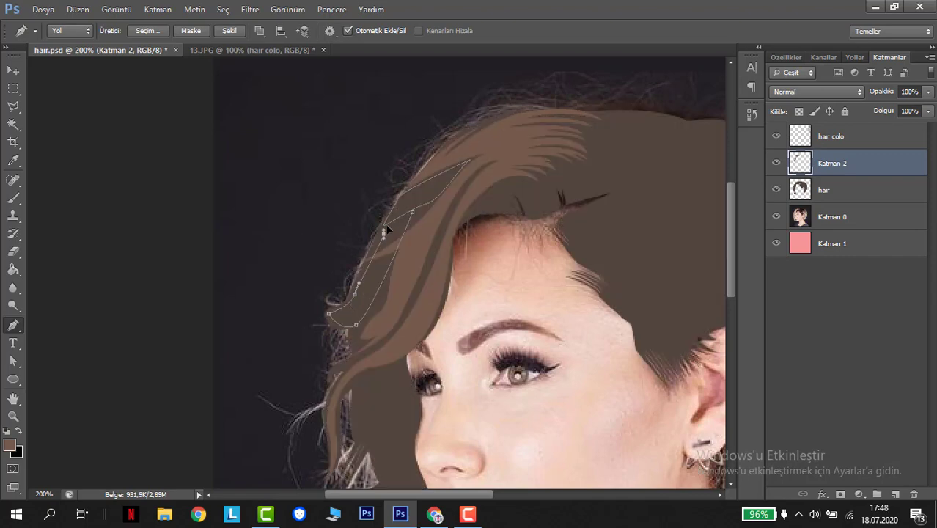
pyautogui.click(384, 230)
# Step: Hide the pink Katman 1 background and reduce the hair layer's opacity to 75%
pyautogui.scroll(-5, 513, 250)
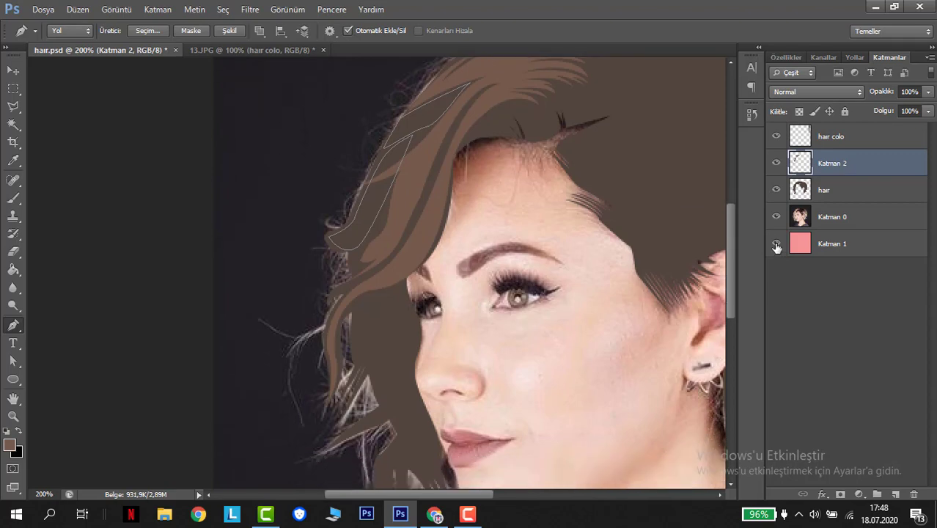
pyautogui.click(776, 243)
pyautogui.click(776, 190)
pyautogui.click(777, 190)
pyautogui.click(843, 190)
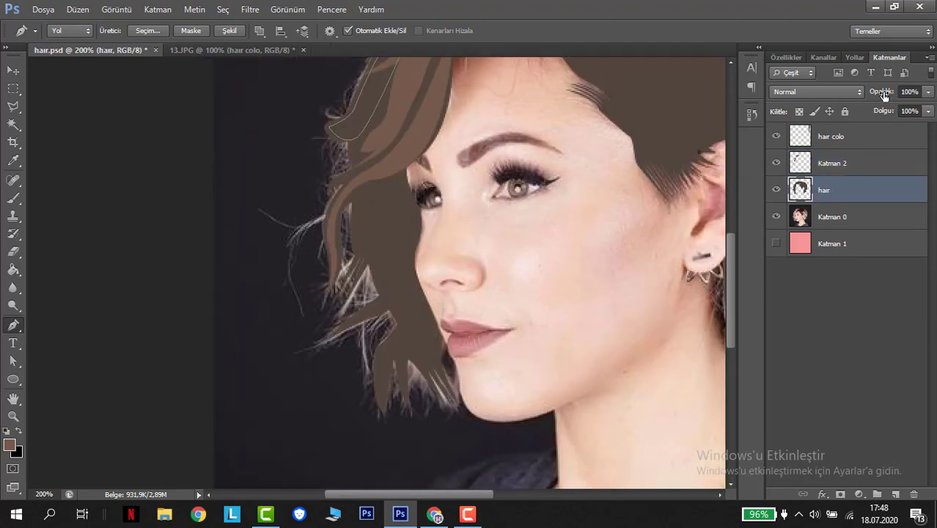
pyautogui.press('7')
pyautogui.press('5')
# Step: Trace the curved lock beside the nose and cheek, sweeping out to its pointed outer tip
pyautogui.moveTo(361, 321); pyautogui.dragTo(305, 333)
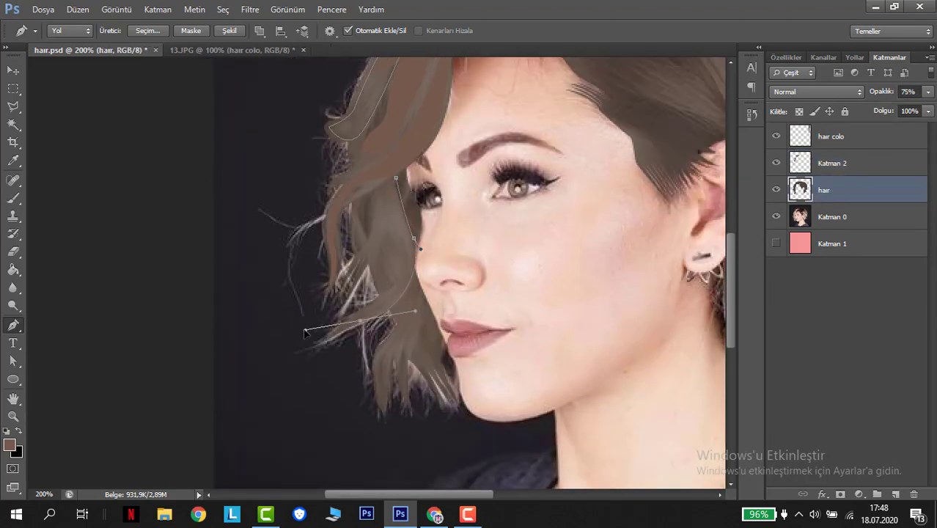
pyautogui.moveTo(393, 233); pyautogui.dragTo(382, 191)
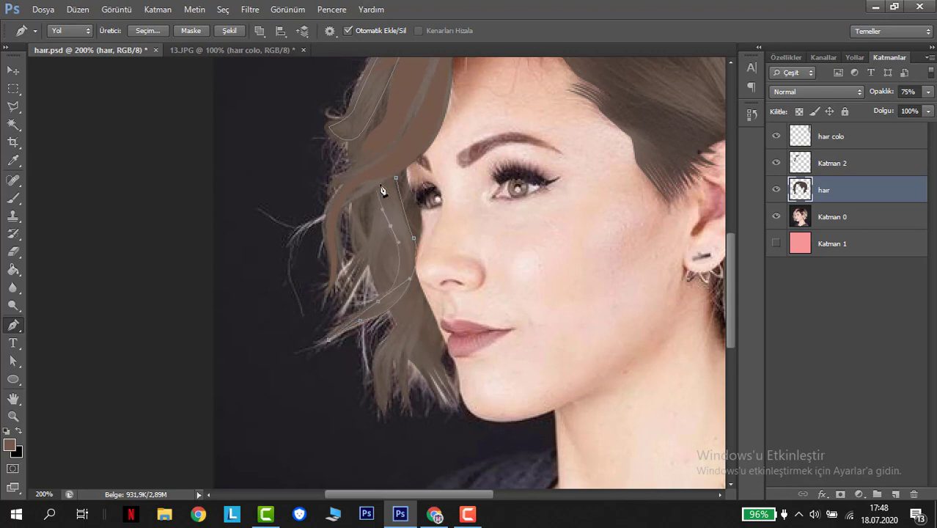
pyautogui.click(776, 190)
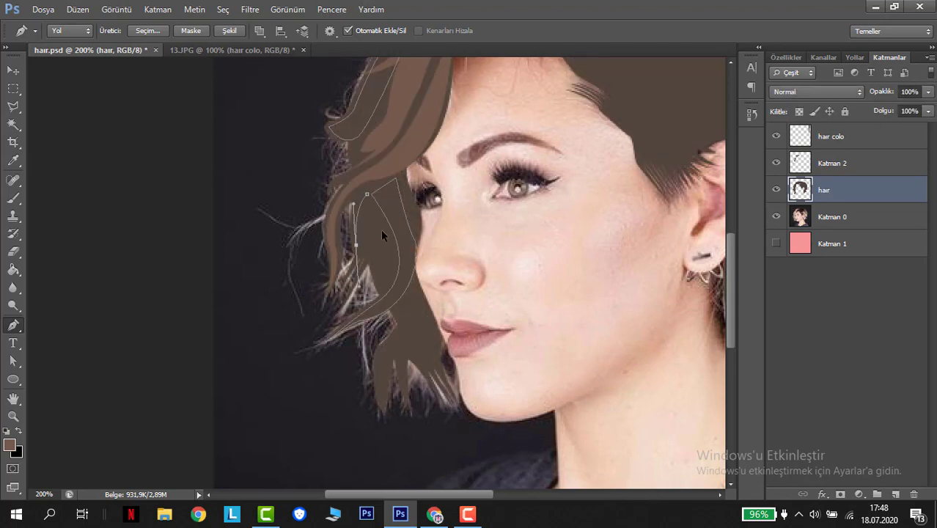
pyautogui.press('0')
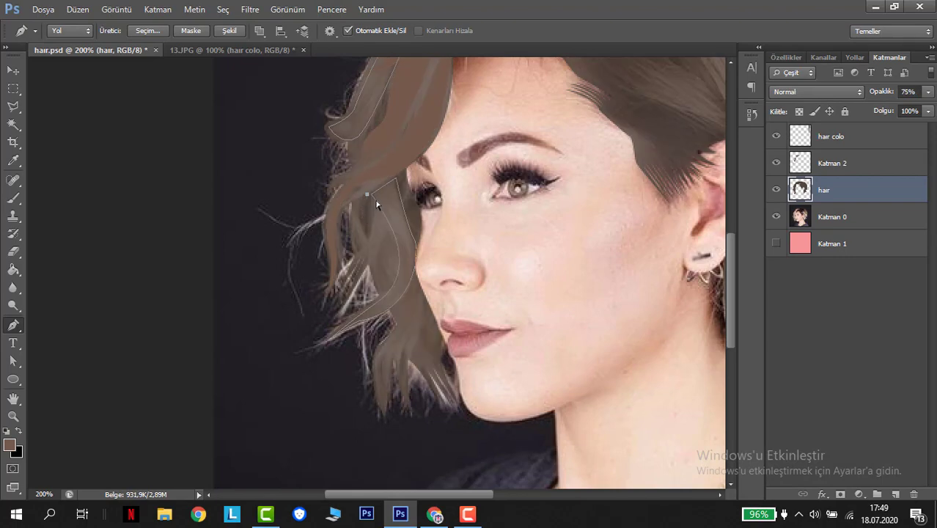
# Step: Trace the thin strands falling beside the mouth and jaw, with the hair layer back at 100% opacity
pyautogui.moveTo(387, 281); pyautogui.dragTo(417, 333)
pyautogui.press('0')
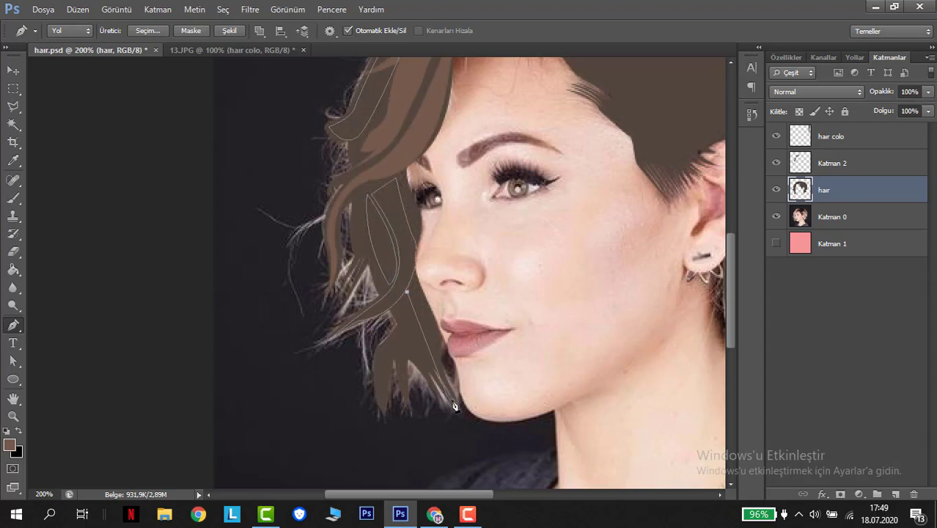
pyautogui.moveTo(409, 321); pyautogui.dragTo(400, 318)
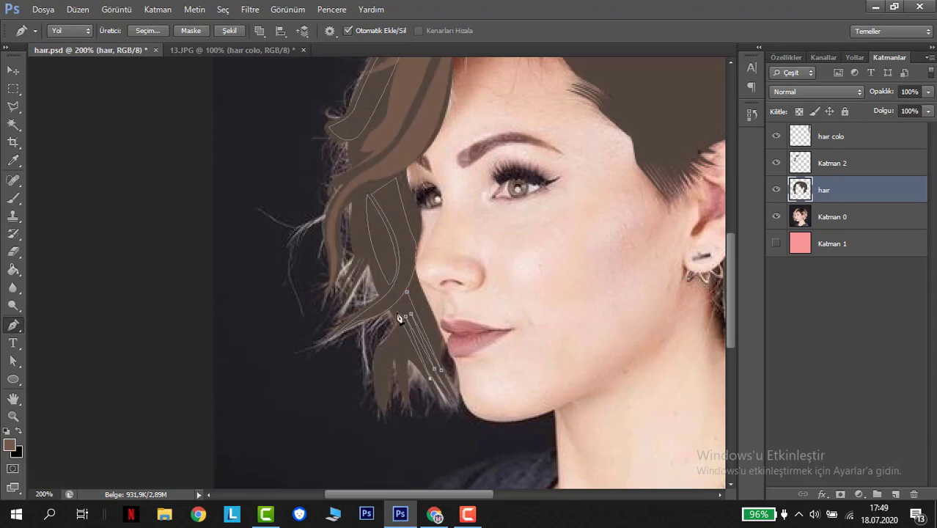
pyautogui.click(775, 198)
pyautogui.click(775, 189)
pyautogui.click(775, 190)
pyautogui.click(775, 189)
# Step: Fill the traced locks with the brown colour on Katman 2 and save the document with the Katman 0 photo hidden
pyautogui.keyDown('ctrl'); pyautogui.click(800, 162); pyautogui.keyUp('ctrl')
pyautogui.hotkey('ctrl', '-')
pyautogui.hotkey('ctrl', '-')
pyautogui.click(776, 216)
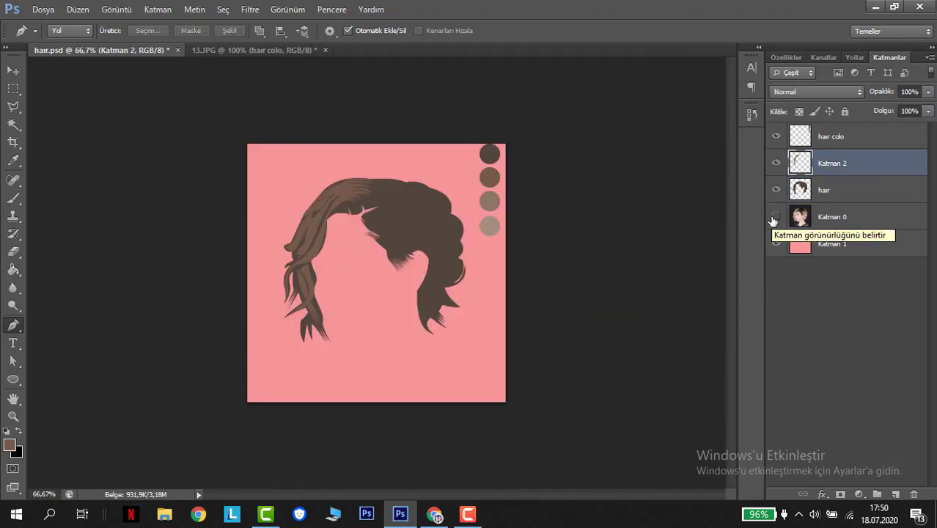
pyautogui.hotkey('ctrl', 's')
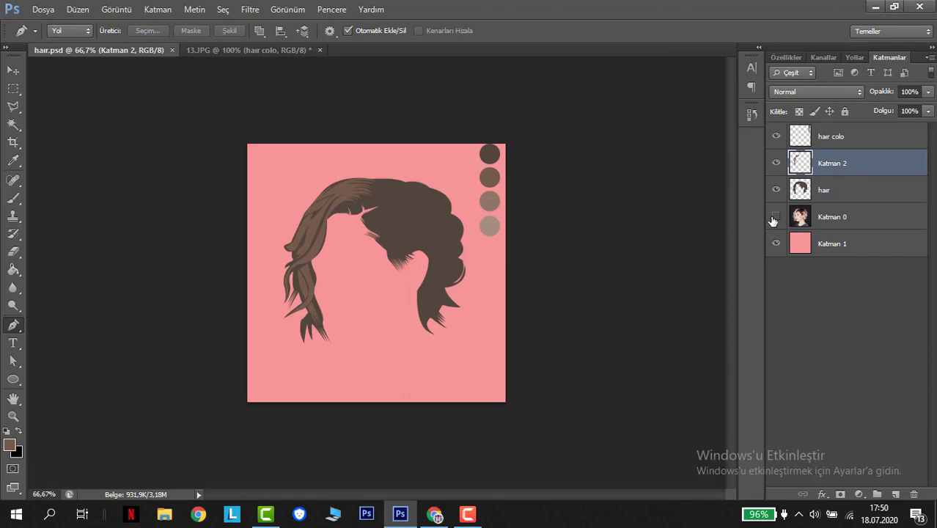
# Step: Show only the Katman 0 photo and the Katman 2 strands, and add an empty layer above Katman 2
pyautogui.hotkey('ctrl', '1')
pyautogui.keyDown('alt'); pyautogui.click(776, 217); pyautogui.keyUp('alt')
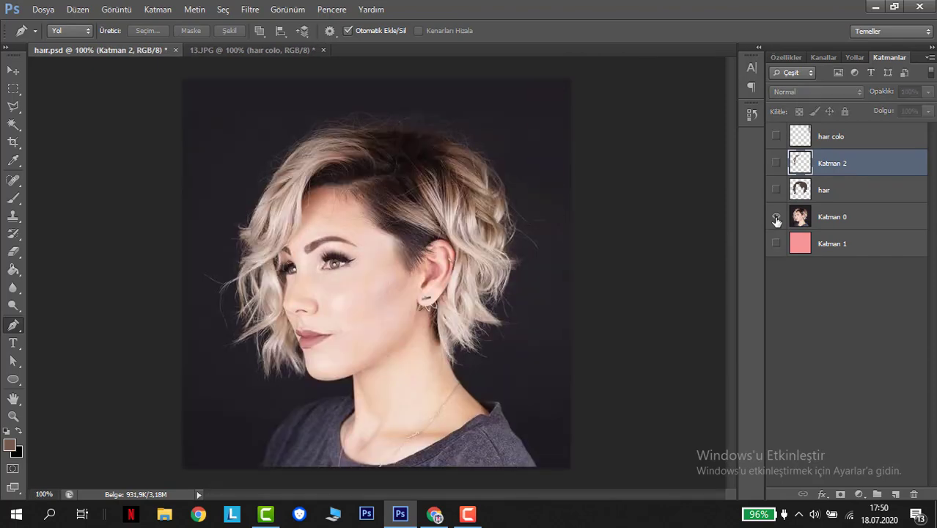
pyautogui.keyDown('alt'); pyautogui.click(776, 219); pyautogui.keyUp('alt')
pyautogui.keyDown('alt'); pyautogui.click(776, 220); pyautogui.keyUp('alt')
pyautogui.hotkey('ctrl', '+')
pyautogui.press('h')
pyautogui.moveTo(617, 220); pyautogui.dragTo(719, 194)
pyautogui.click(776, 163)
pyautogui.click(897, 495)
pyautogui.hotkey('ctrl', '+')
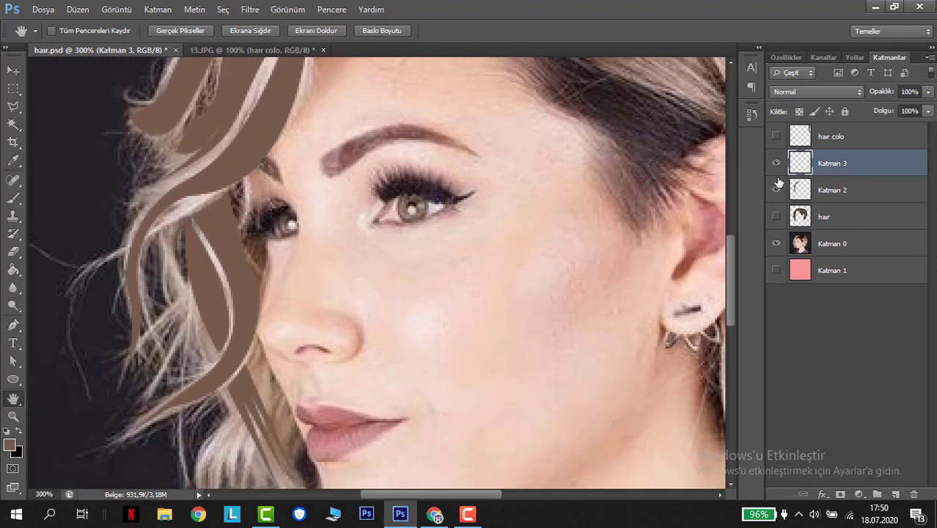
# Step: Show the Katman 0 photo, Katman 2 strands and hair layer together, with the hair layer's opacity at 61%
pyautogui.keyDown('alt'); pyautogui.click(778, 247); pyautogui.keyUp('alt')
pyautogui.scroll(-2, 723, 253)
pyautogui.click(776, 190)
pyautogui.click(776, 217)
pyautogui.click(814, 218)
pyautogui.moveTo(883, 93); pyautogui.dragTo(860, 93)
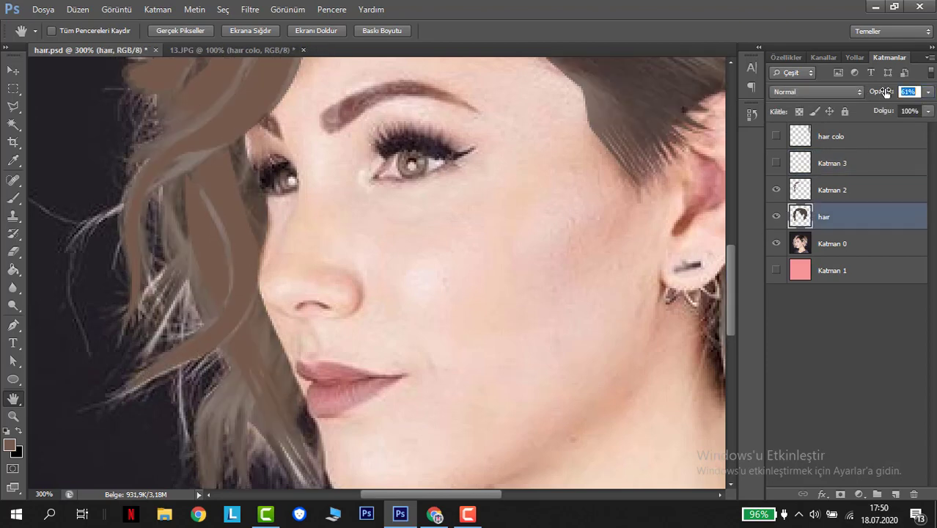
pyautogui.hotkey('ctrl', '-')
pyautogui.hotkey('ctrl', '-')
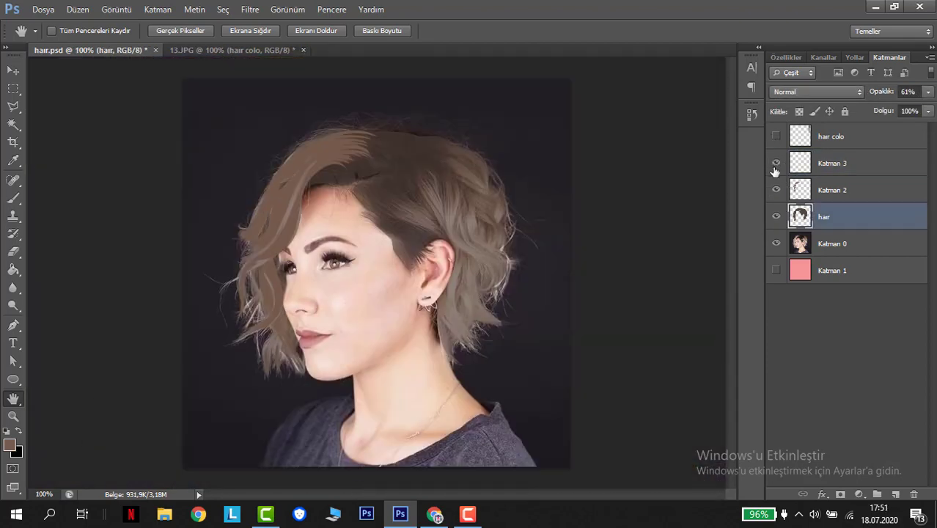
# Step: Return the hair layer to 100% opacity, show the artwork and swatches on the pink background without the photo, and select Katman 3
pyautogui.moveTo(886, 95); pyautogui.dragTo(917, 95)
pyautogui.click(776, 135)
pyautogui.click(776, 244)
pyautogui.click(776, 270)
pyautogui.click(776, 217)
pyautogui.click(776, 190)
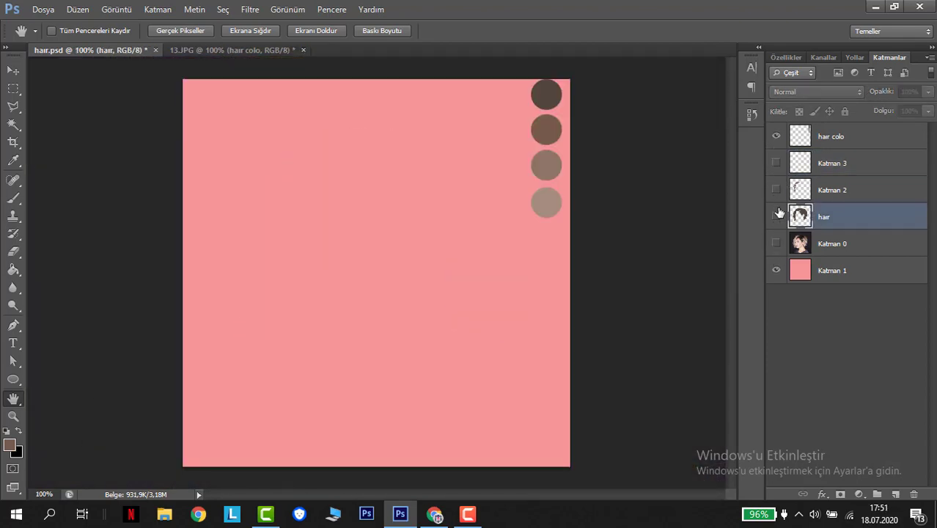
pyautogui.click(776, 217)
pyautogui.click(776, 190)
pyautogui.click(832, 162)
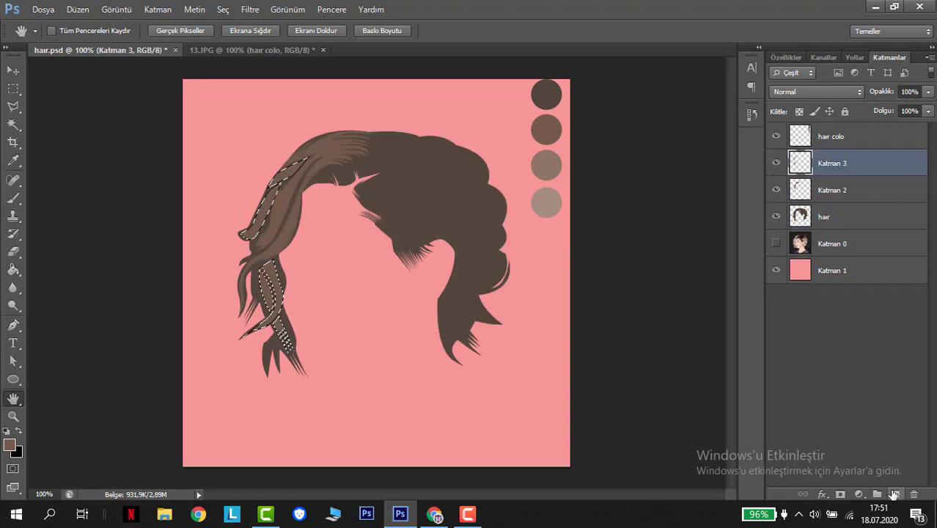
# Step: Show the Katman 0 photo again and lower the hair layer's opacity to 65%
pyautogui.click(779, 243)
pyautogui.hotkey('ctrl', '+')
pyautogui.click(843, 217)
pyautogui.moveTo(880, 94); pyautogui.dragTo(856, 94)
pyautogui.moveTo(473, 105); pyautogui.dragTo(474, 170)
pyautogui.click(778, 190)
pyautogui.click(779, 190)
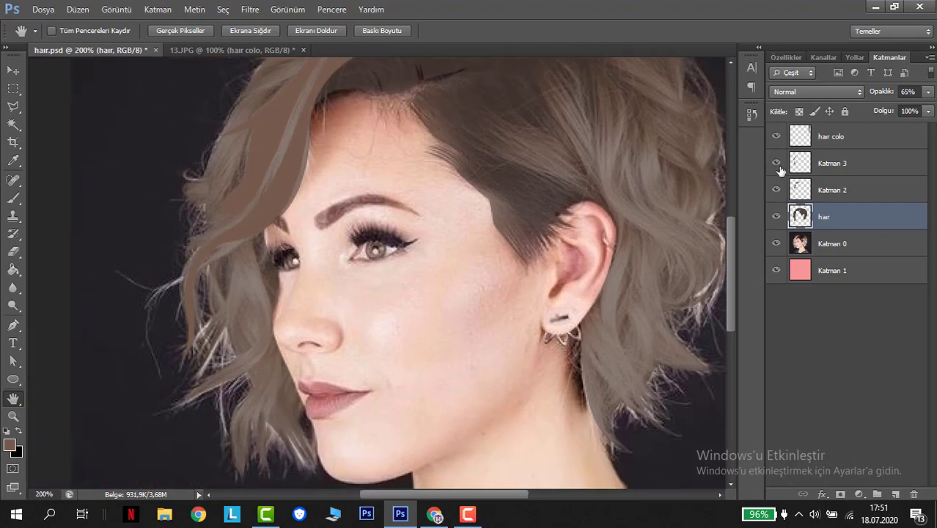
# Step: Compare the artwork with and without the Katman 3 strands, and add an empty layer above Katman 3
pyautogui.click(778, 163)
pyautogui.click(778, 163)
pyautogui.click(778, 163)
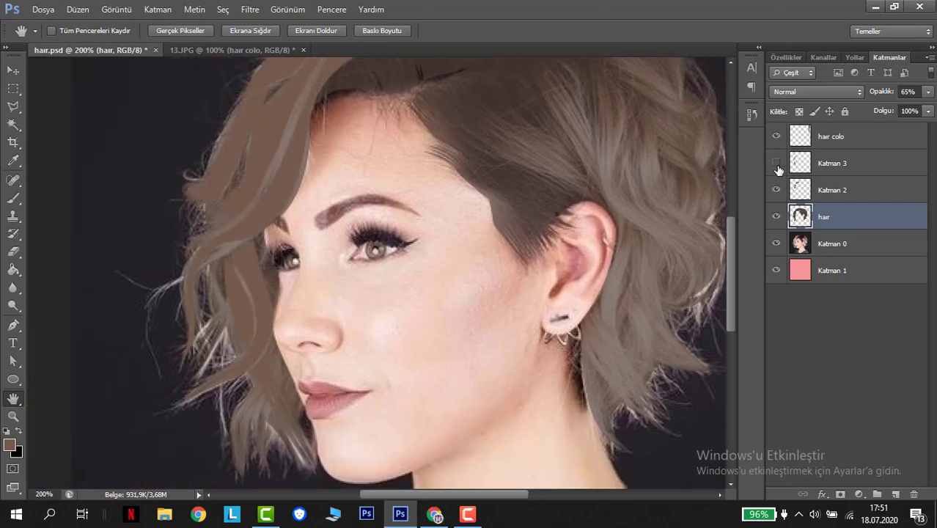
pyautogui.click(778, 163)
pyautogui.click(836, 165)
pyautogui.click(897, 495)
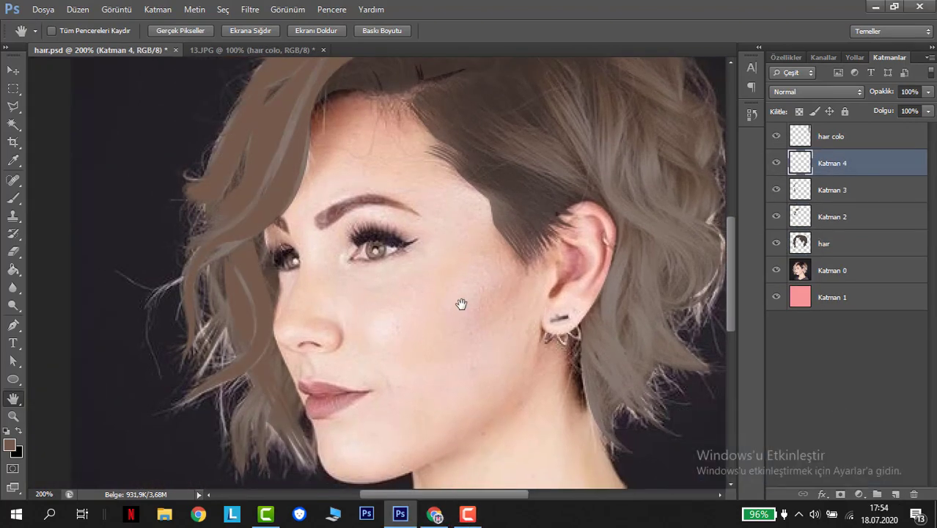
# Step: Hide Katman 3 and trace the narrow pointed lock beside the nose with its split lower tips
pyautogui.click(777, 189)
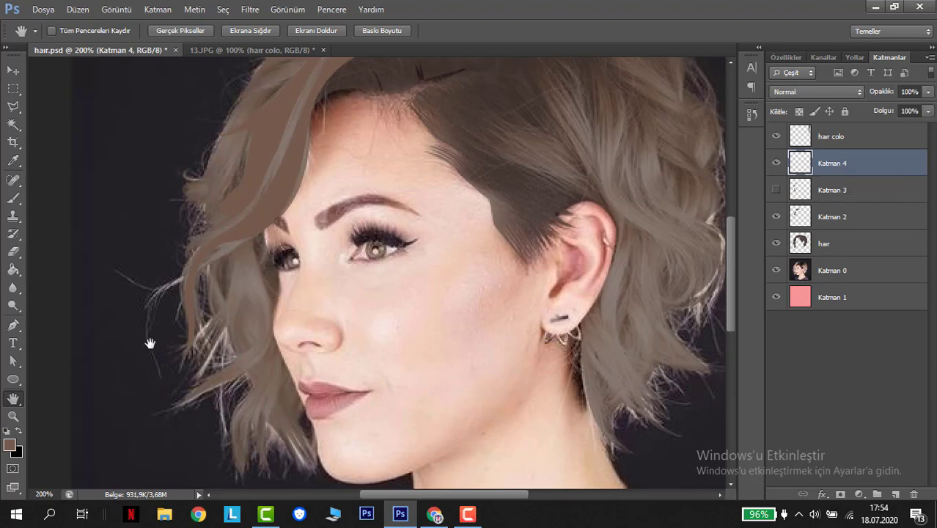
pyautogui.scroll(1, 146, 339)
pyautogui.moveTo(295, 334); pyautogui.dragTo(295, 290)
pyautogui.press('p')
pyautogui.click(313, 211)
pyautogui.moveTo(314, 338); pyautogui.dragTo(350, 401)
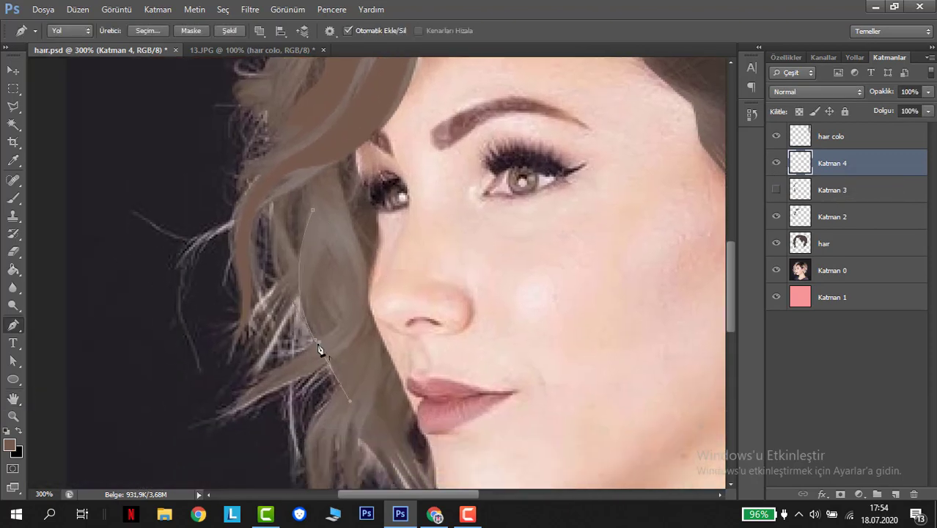
pyautogui.press('alt')
pyautogui.keyDown('alt'); pyautogui.click(314, 339); pyautogui.keyUp('alt')
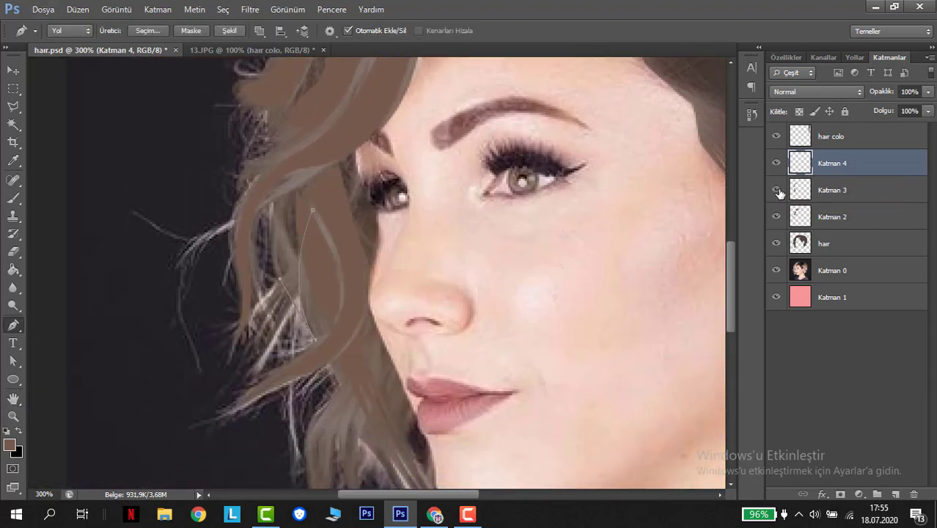
pyautogui.moveTo(400, 297); pyautogui.dragTo(440, 282)
pyautogui.hotkey('ctrl', 'z')
pyautogui.moveTo(318, 282); pyautogui.dragTo(322, 339)
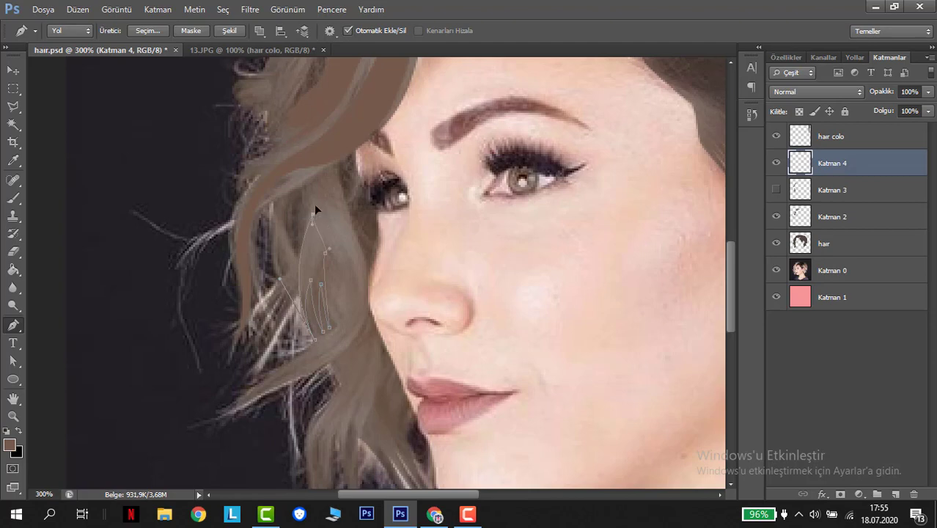
# Step: Trace the outer edge of the lower lock beside the mouth down to its pointed tip, over the solid hair layer
pyautogui.scroll(-2, 362, 285)
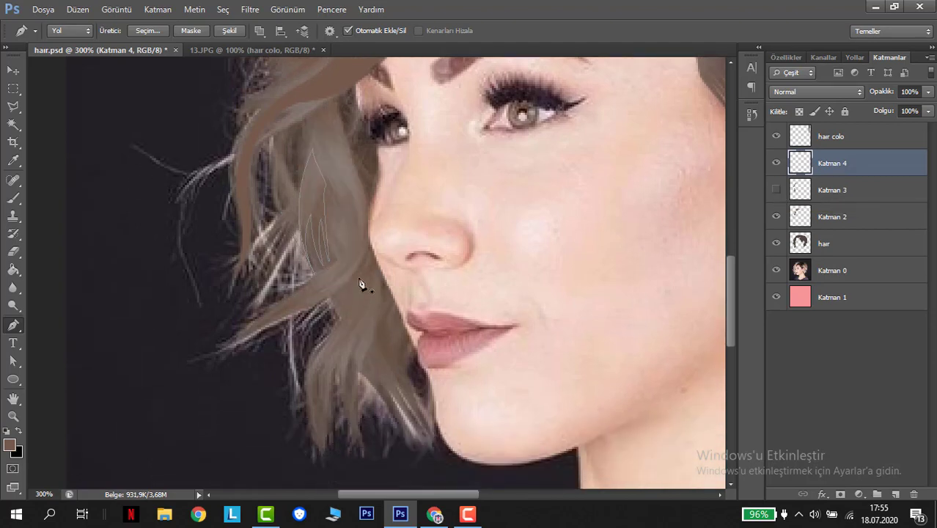
pyautogui.click(826, 246)
pyautogui.moveTo(311, 357); pyautogui.dragTo(276, 378)
pyautogui.keyDown('alt'); pyautogui.click(311, 360); pyautogui.keyUp('alt')
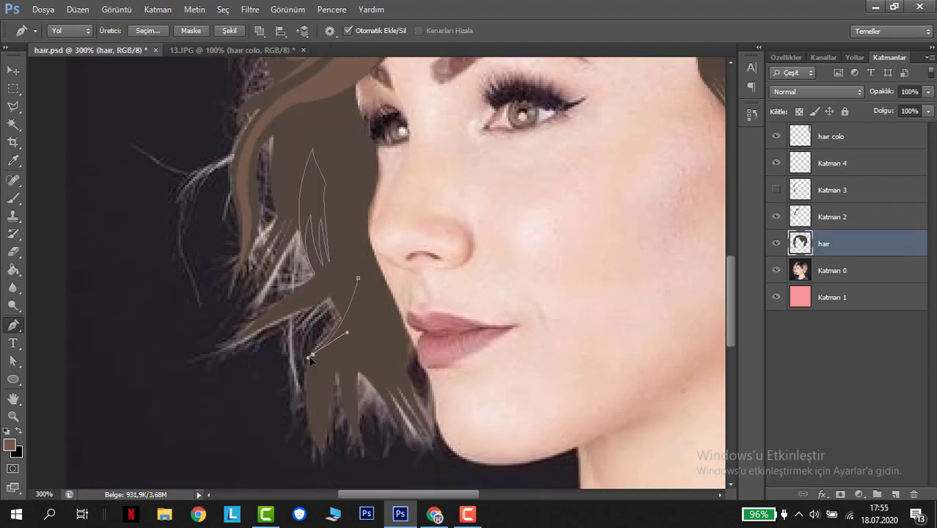
pyautogui.click(319, 446)
pyautogui.click(776, 244)
pyautogui.click(776, 244)
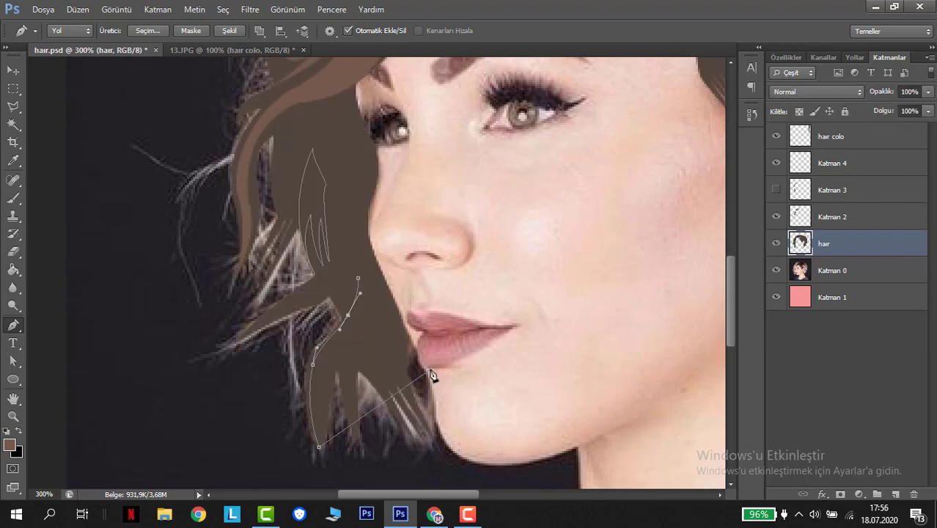
# Step: Trace the split tips and inner edge of the lower lock, with Katman 3 visible, and close the outline
pyautogui.click(325, 476)
pyautogui.click(344, 343)
pyautogui.click(357, 436)
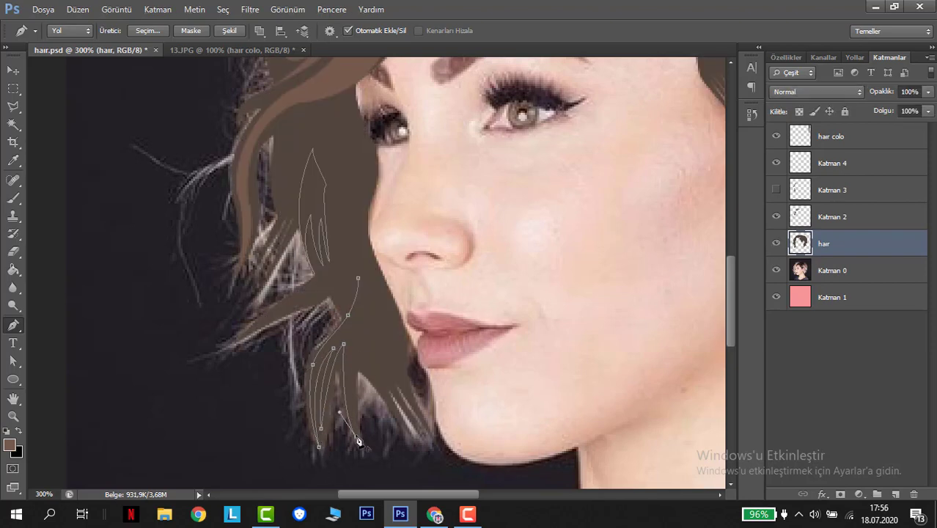
pyautogui.moveTo(358, 343); pyautogui.dragTo(368, 330)
pyautogui.moveTo(380, 282); pyautogui.dragTo(382, 256)
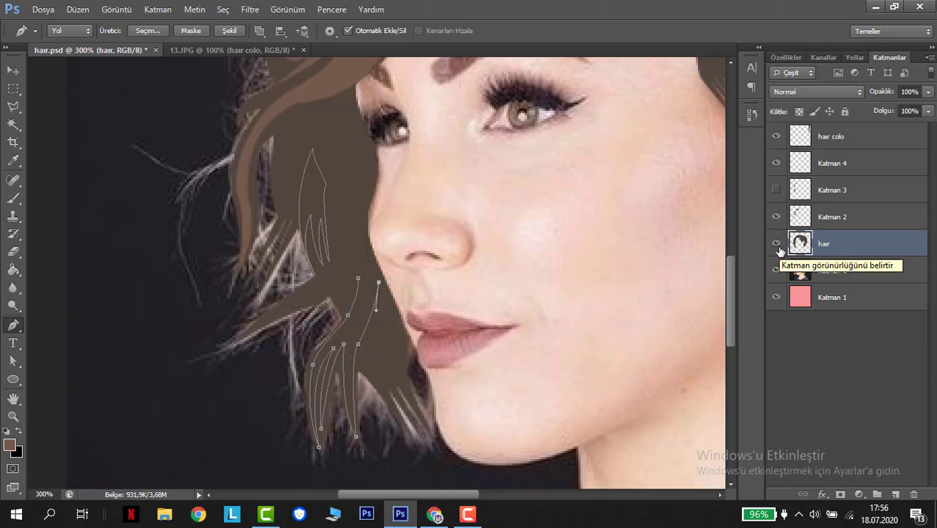
pyautogui.click(776, 190)
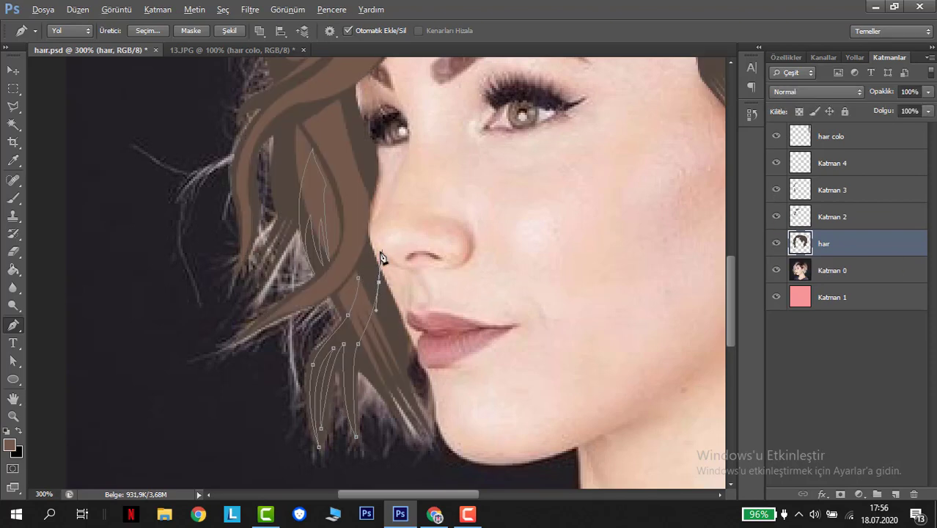
pyautogui.click(367, 248)
pyautogui.click(351, 328)
# Step: Turn the traced locks into a selection, fill them with brown, and make the hair layer active
pyautogui.hotkey('ctrl', 'Return')
pyautogui.click(781, 167)
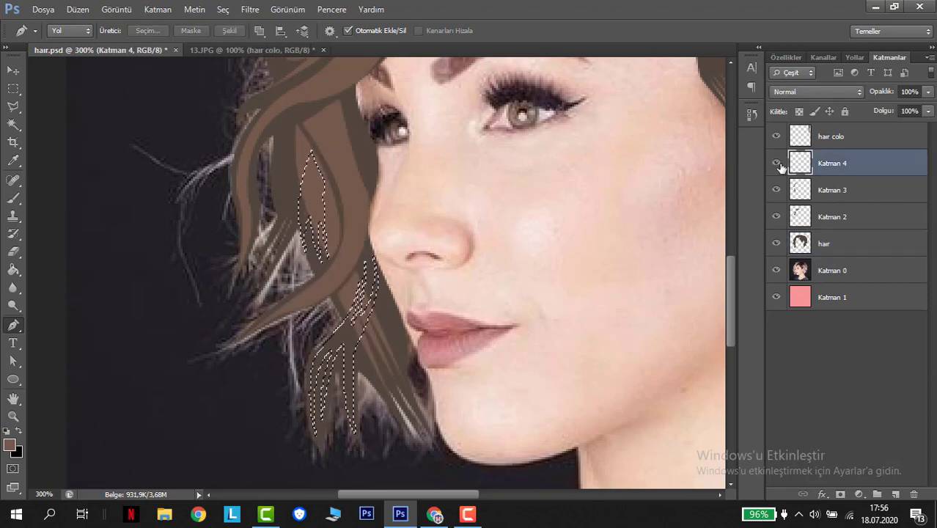
pyautogui.click(10, 446)
pyautogui.press('Return')
pyautogui.hotkey('ctrl', '1')
pyautogui.scroll(3, 634, 275)
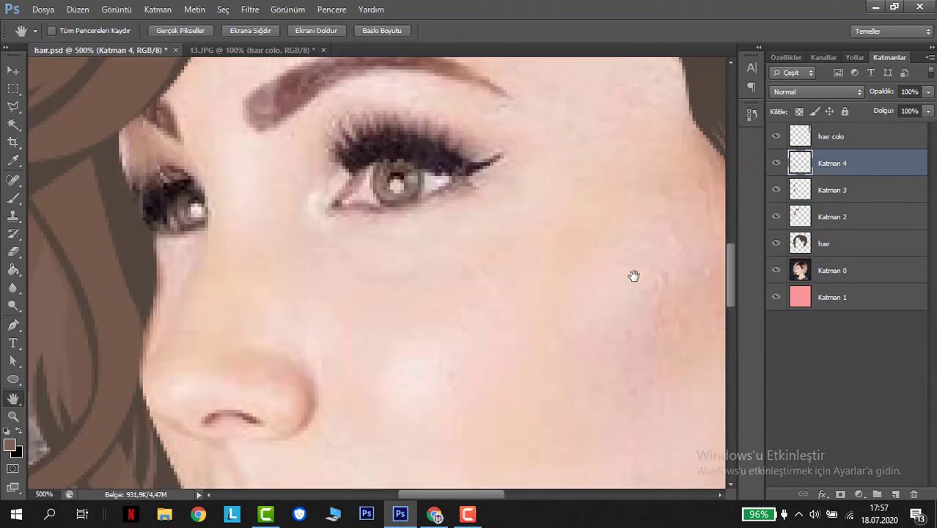
pyautogui.click(866, 243)
pyautogui.click(10, 445)
pyautogui.press('Return')
pyautogui.scroll(-3, 256, 276)
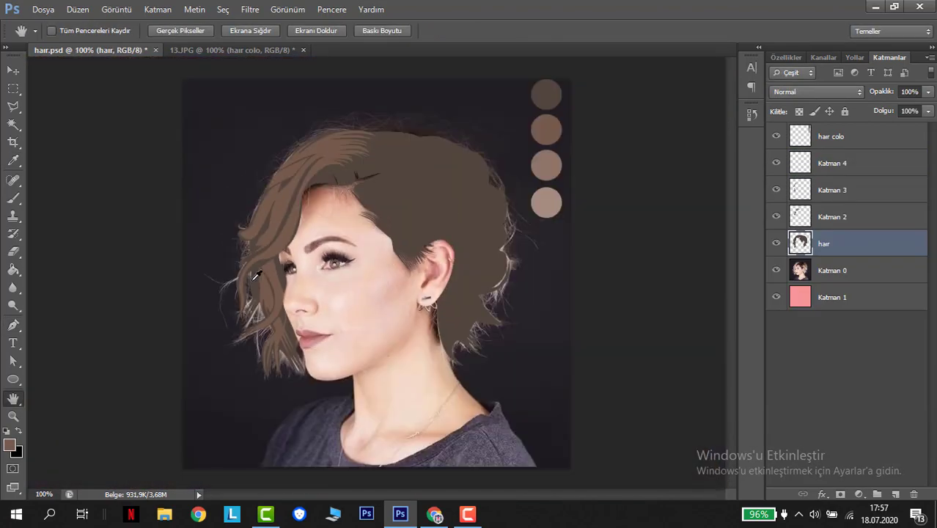
# Step: Compare the strand layers over the photo, leaving only the Katman 0 photo and the Katman 2 strands visible
pyautogui.keyDown('alt'); pyautogui.click(777, 271); pyautogui.keyUp('alt')
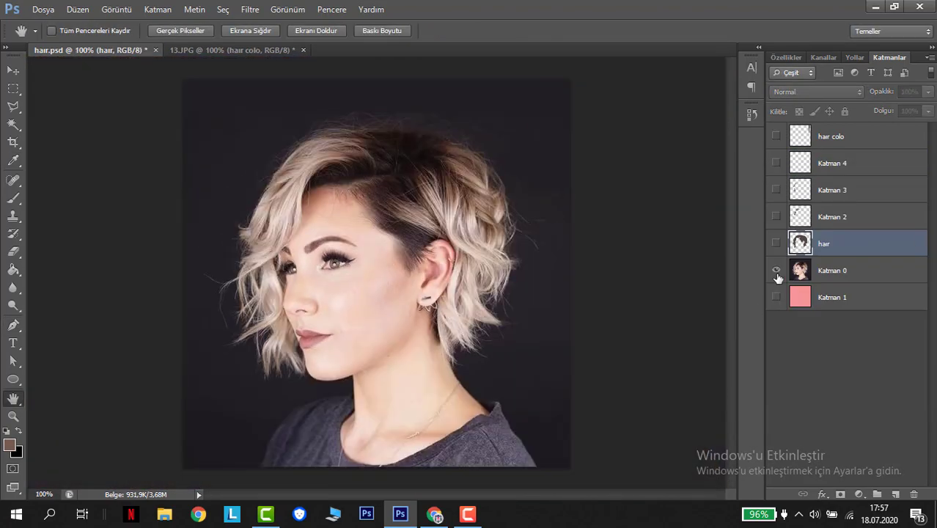
pyautogui.hotkey('ctrl', '+')
pyautogui.click(777, 244)
pyautogui.scroll(3, 709, 272)
pyautogui.click(777, 217)
pyautogui.click(779, 217)
pyautogui.click(778, 217)
pyautogui.click(778, 190)
pyautogui.click(776, 190)
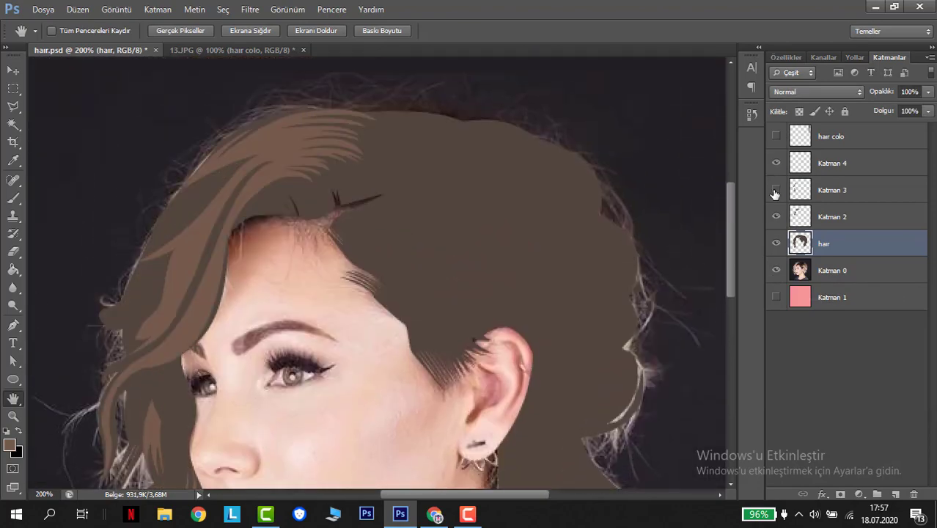
pyautogui.click(776, 216)
pyautogui.click(776, 217)
pyautogui.click(777, 243)
pyautogui.scroll(-3, 407, 259)
# Step: Trace the lock sweeping from the side parting towards the top of the ear, with its fan of fine pointed strands
pyautogui.press('p')
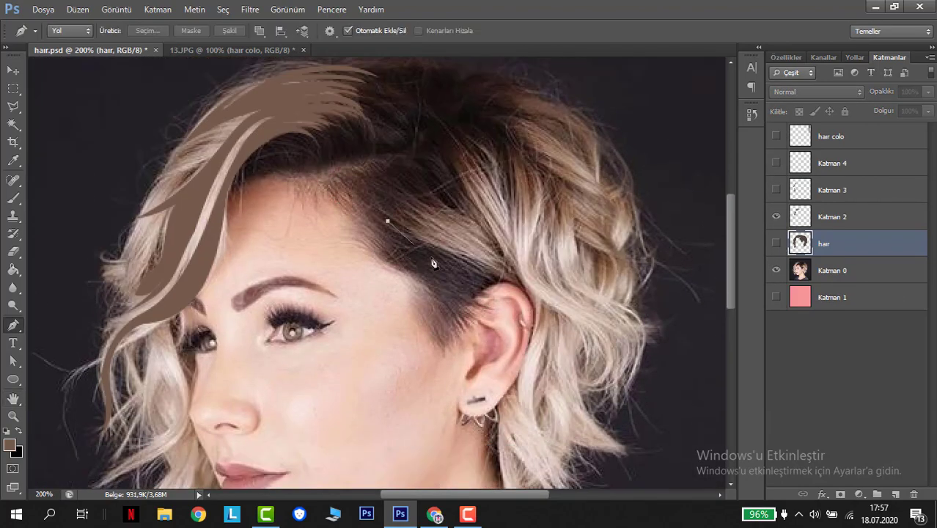
pyautogui.click(387, 221)
pyautogui.moveTo(504, 277); pyautogui.dragTo(527, 293)
pyautogui.moveTo(413, 190); pyautogui.dragTo(443, 218)
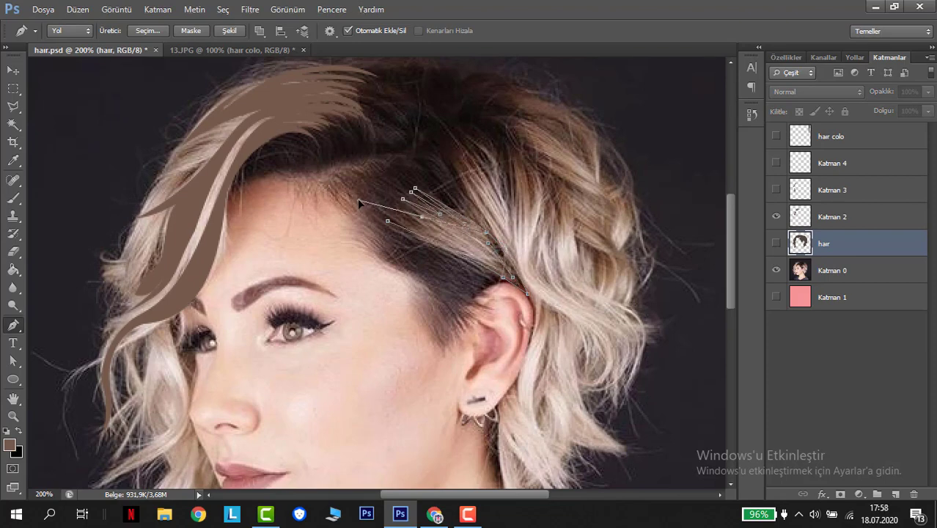
pyautogui.moveTo(396, 205); pyautogui.dragTo(380, 204)
pyautogui.press('Return')
# Step: Trace the long lock running from the crown behind the ear to its lower tip, with fine pointed strands at the crown
pyautogui.click(779, 245)
pyautogui.click(779, 245)
pyautogui.click(446, 160)
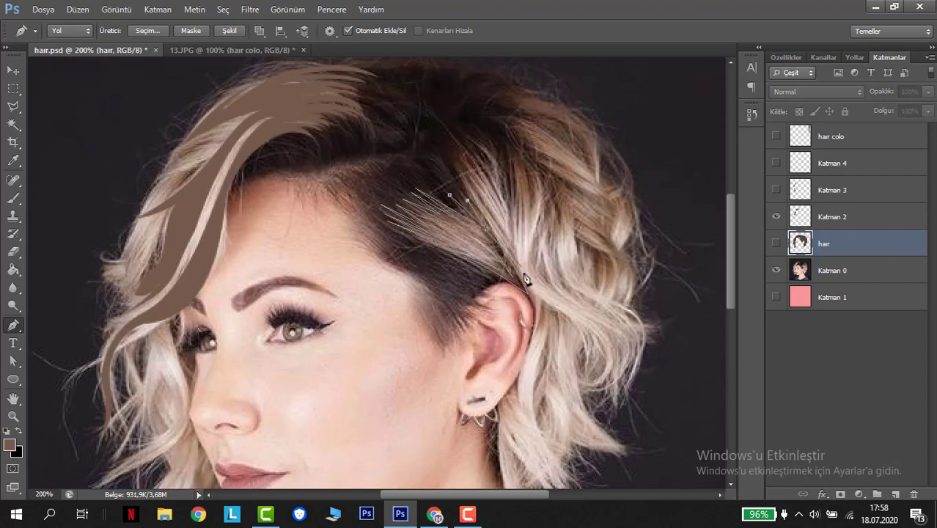
pyautogui.click(530, 298)
pyautogui.moveTo(521, 394); pyautogui.dragTo(561, 430)
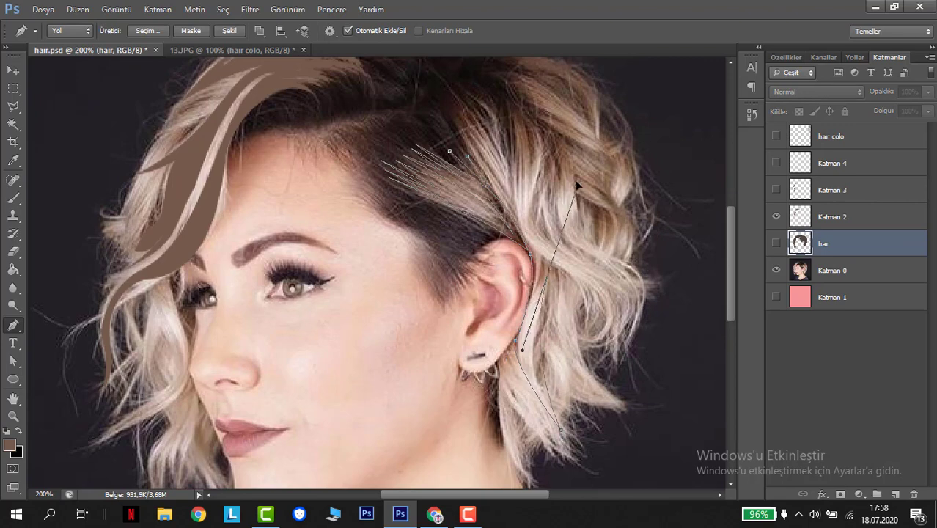
pyautogui.moveTo(577, 184); pyautogui.dragTo(549, 243)
pyautogui.moveTo(493, 115); pyautogui.dragTo(461, 93)
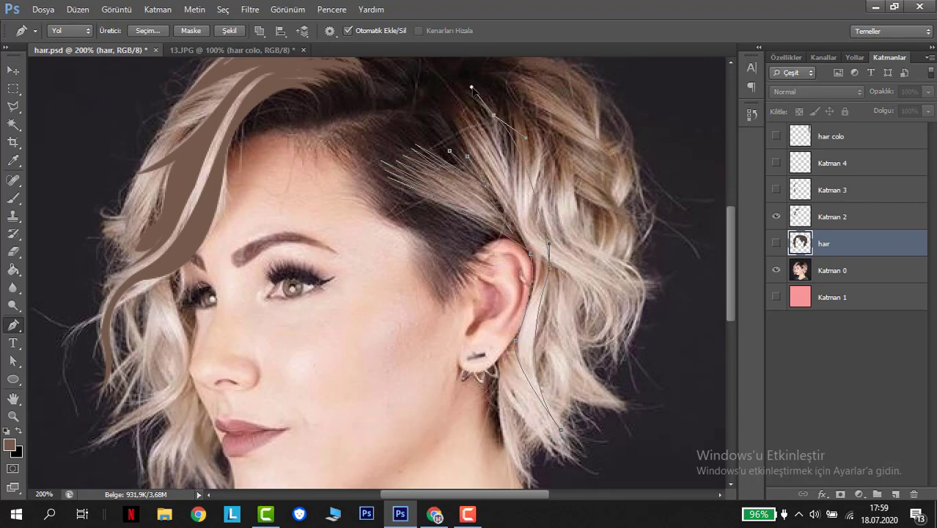
pyautogui.moveTo(526, 136); pyautogui.dragTo(505, 166)
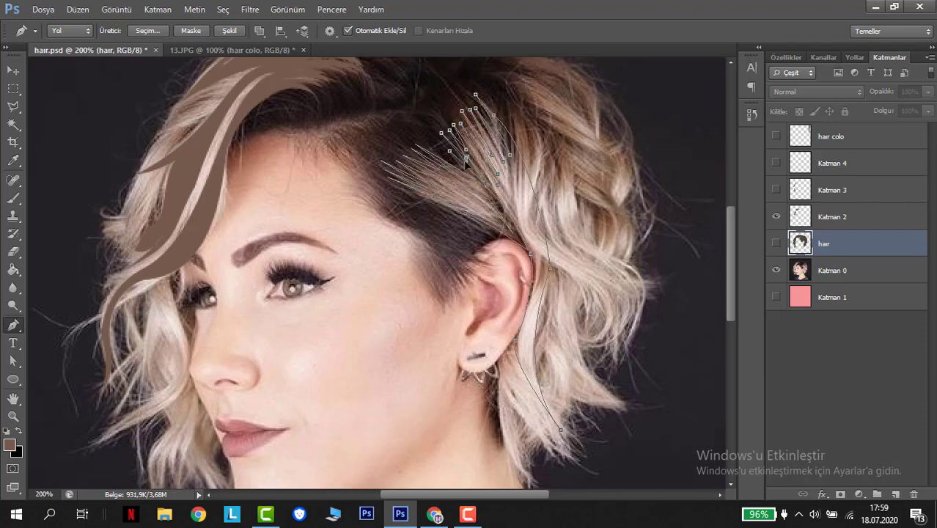
# Step: Check the locks traced around the ear against the solid hair layer and the photo
pyautogui.click(776, 244)
pyautogui.click(776, 243)
pyautogui.click(775, 245)
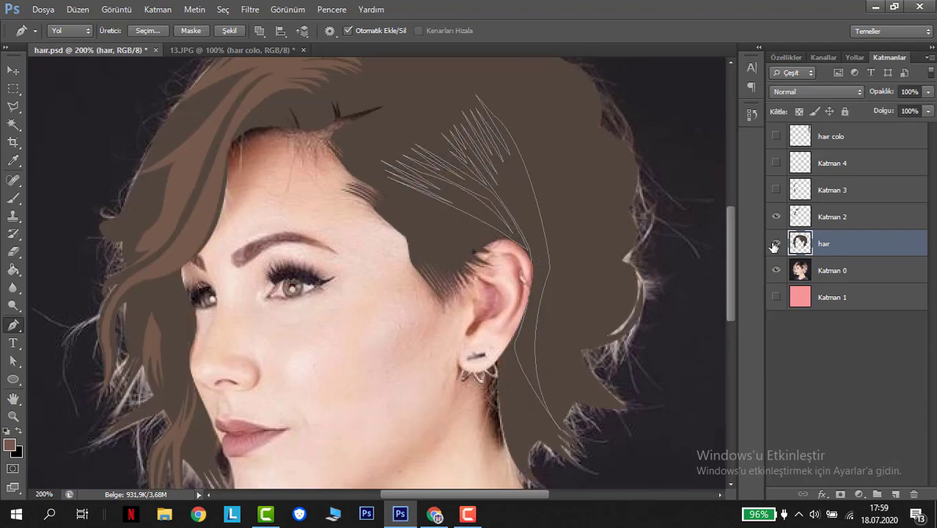
pyautogui.click(775, 247)
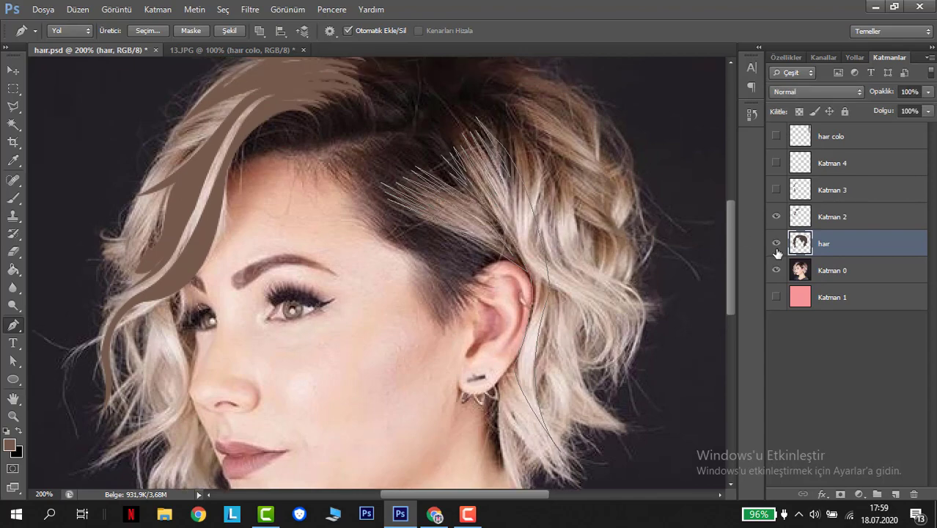
pyautogui.click(776, 245)
pyautogui.hotkey('ctrl', '-')
pyautogui.hotkey('ctrl', '+')
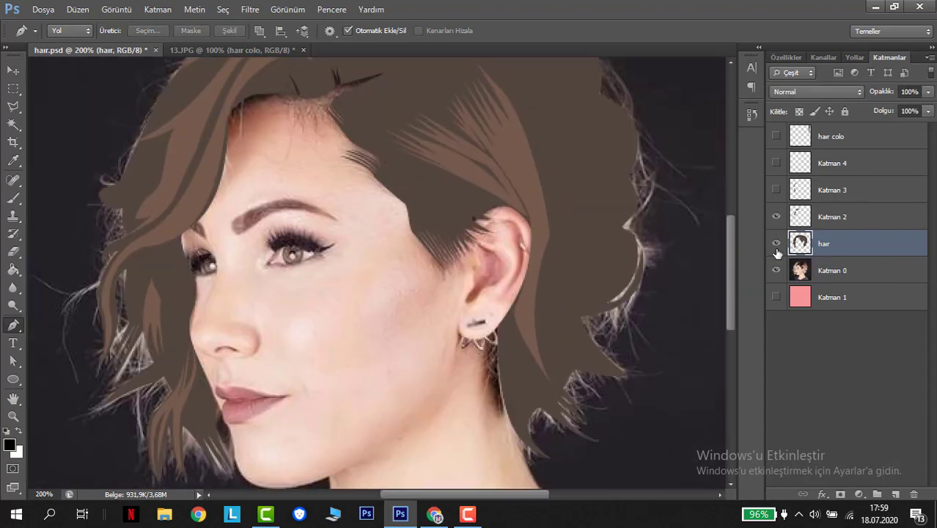
# Step: Turn the traced locks into a selection, sample the strand brown 755b4c, fill them with it and deselect
pyautogui.hotkey('ctrl', 'Return')
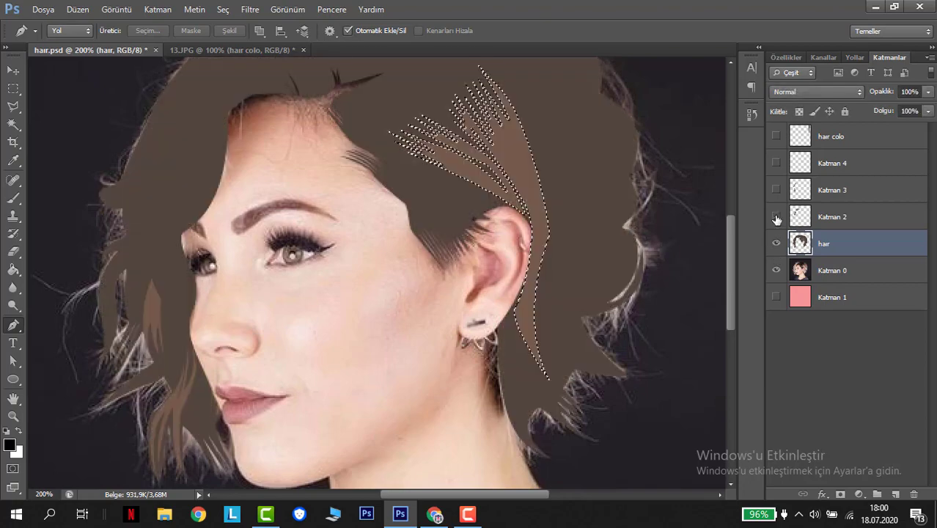
pyautogui.click(777, 218)
pyautogui.click(9, 446)
pyautogui.click(174, 189)
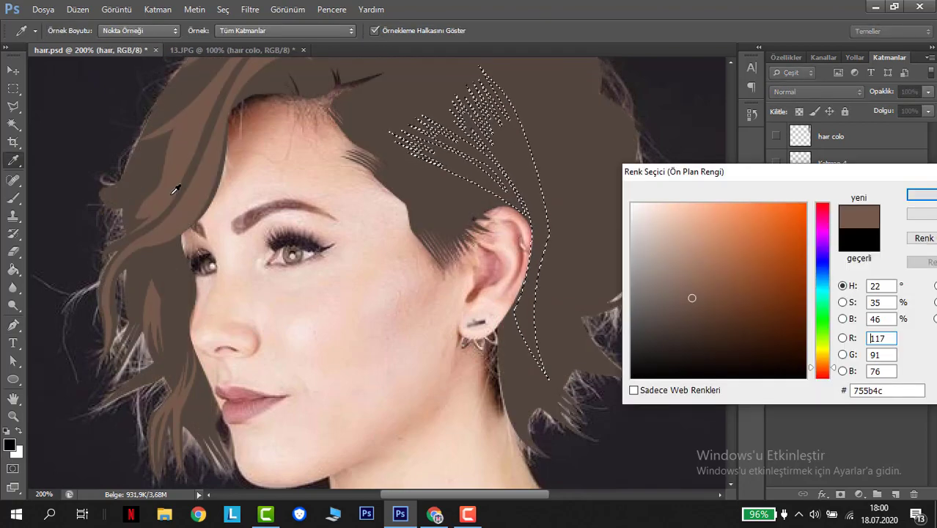
pyautogui.press('Return')
pyautogui.hotkey('alt', 'BackSpace')
pyautogui.hotkey('ctrl', 'd')
# Step: Hide the Katman 0 photo, review the strands against the pink background, and make Katman 2 active
pyautogui.press('p')
pyautogui.click(776, 270)
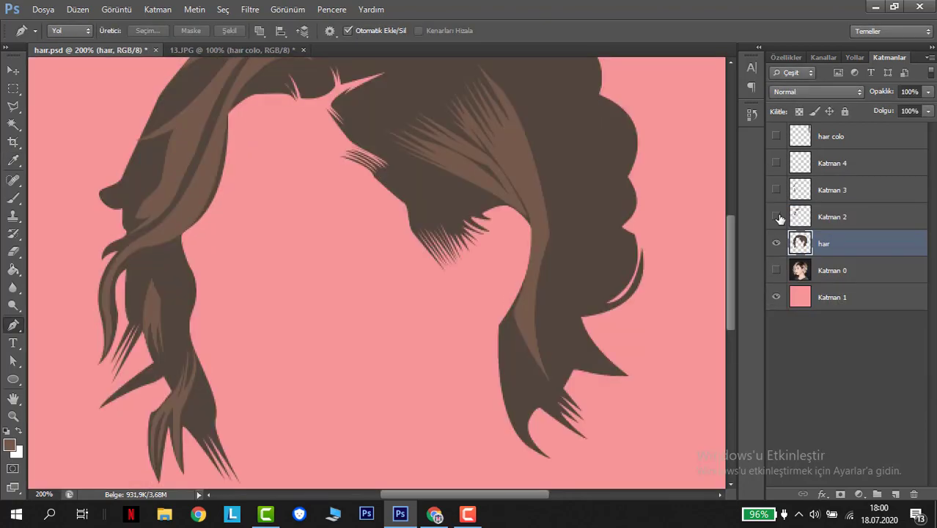
pyautogui.click(777, 242)
pyautogui.click(776, 242)
pyautogui.hotkey('alt', ']')
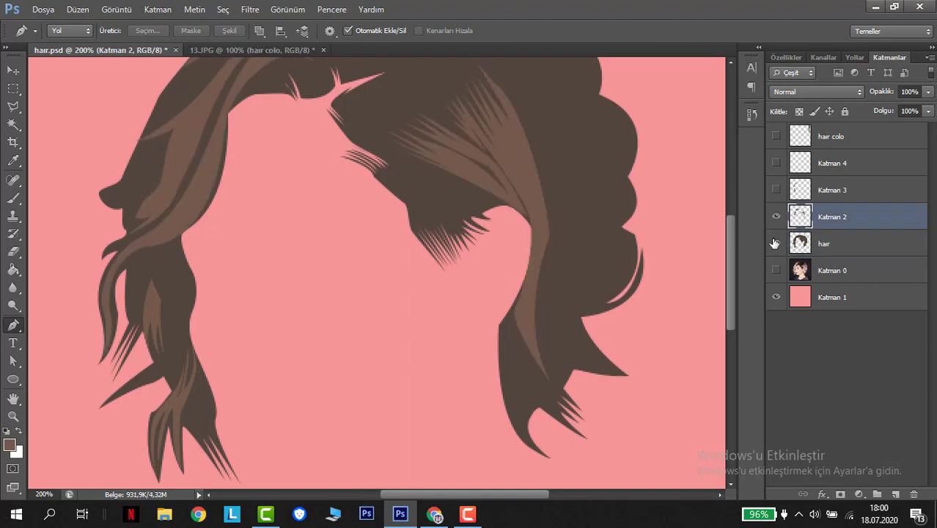
# Step: Show the Katman 0 photo and compare it with the hair and Katman 2 strand layers turned off and on
pyautogui.click(776, 243)
pyautogui.click(777, 271)
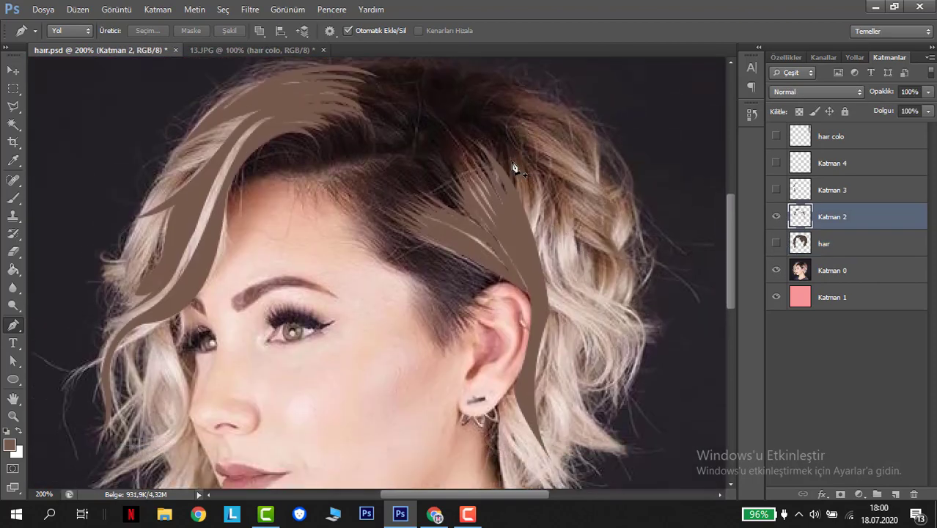
pyautogui.click(777, 243)
pyautogui.click(777, 243)
pyautogui.click(777, 216)
pyautogui.click(777, 243)
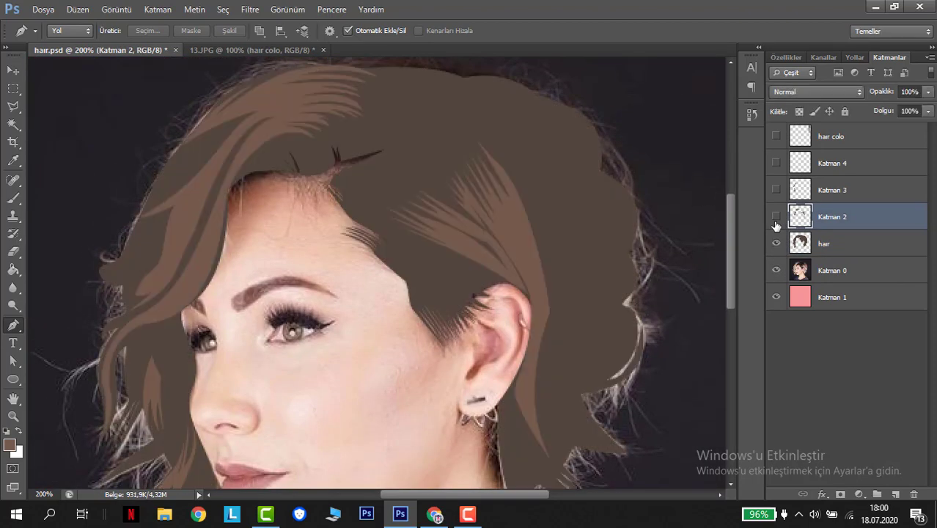
pyautogui.click(777, 216)
pyautogui.click(776, 243)
pyautogui.click(777, 243)
# Step: Set the hair layer's opacity to 81% and trace the inner edge and curled lower tips of the wavy lock behind the ear
pyautogui.hotkey('alt', '[')
pyautogui.press('8')
pyautogui.press('1')
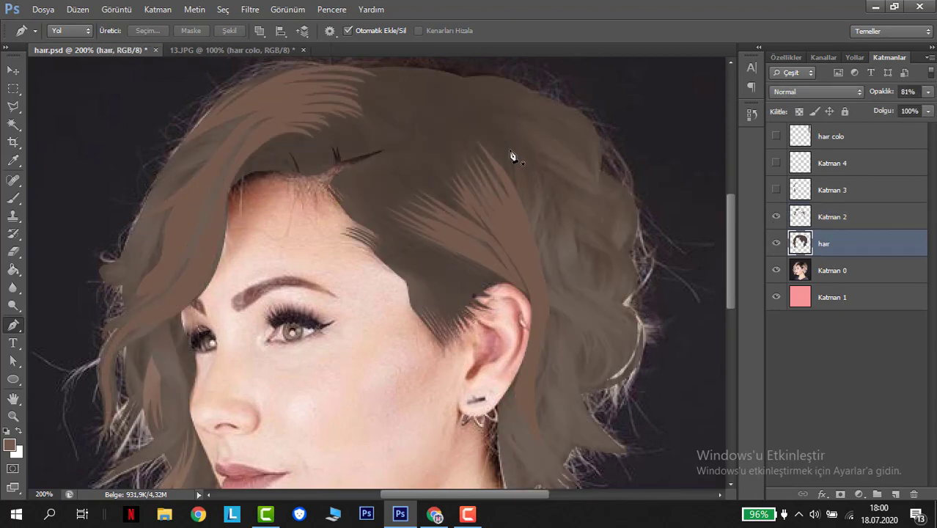
pyautogui.moveTo(509, 151); pyautogui.dragTo(519, 203)
pyautogui.moveTo(564, 317); pyautogui.dragTo(588, 332)
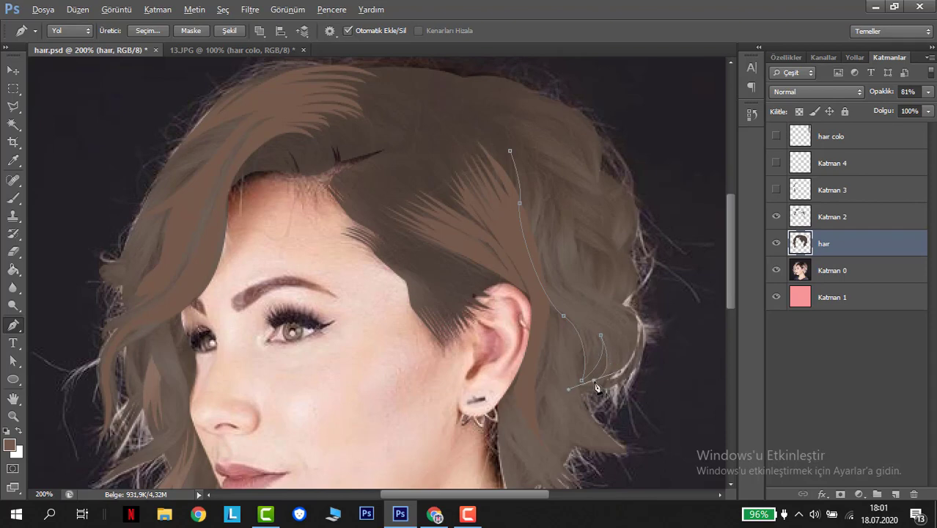
pyautogui.click(612, 369)
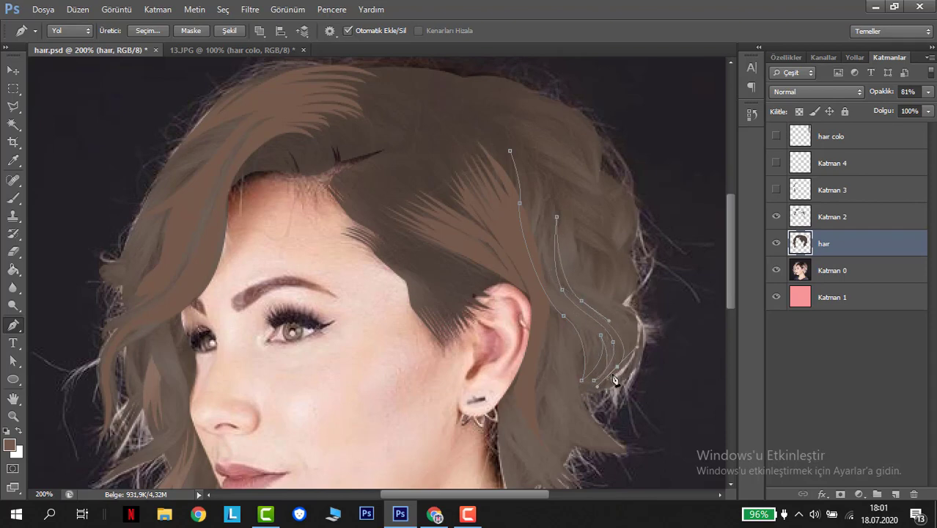
pyautogui.click(630, 317)
# Step: Trace the wavy lock's fine pointed upper strands, close the path, and restore the hair layer's opacity to 100%
pyautogui.moveTo(579, 254); pyautogui.dragTo(577, 237)
pyautogui.moveTo(570, 179); pyautogui.dragTo(566, 207)
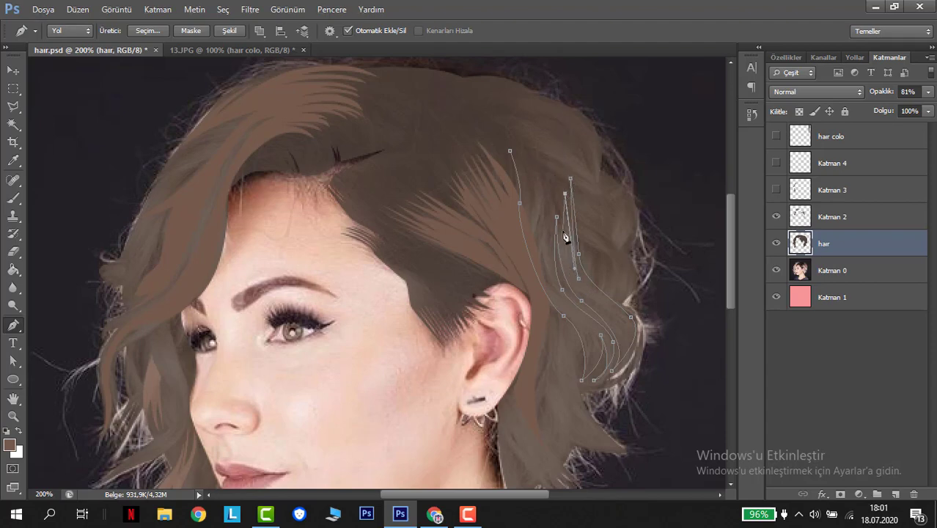
pyautogui.click(557, 189)
pyautogui.moveTo(550, 276); pyautogui.dragTo(557, 309)
pyautogui.moveTo(544, 208); pyautogui.dragTo(550, 188)
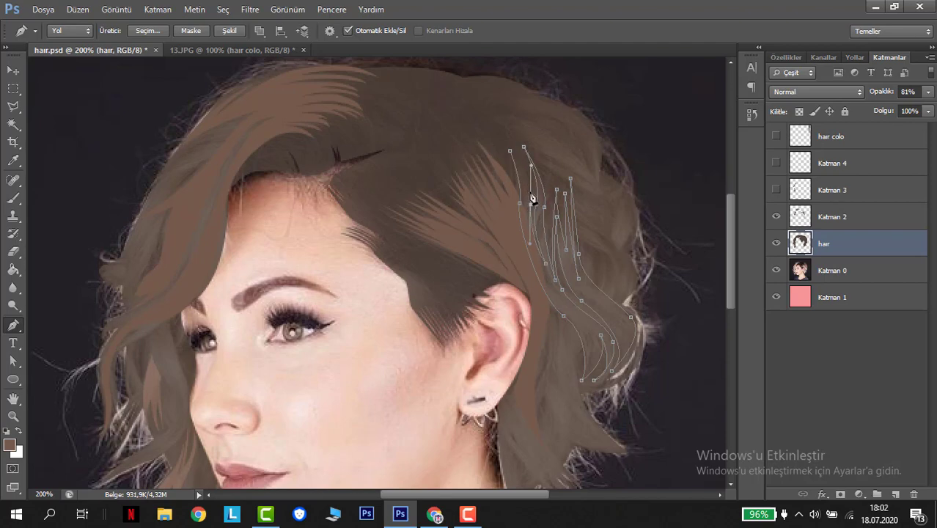
pyautogui.keyDown('ctrl'); pyautogui.click(455, 240); pyautogui.keyUp('ctrl')
pyautogui.moveTo(455, 241); pyautogui.dragTo(557, 281)
pyautogui.press('0')
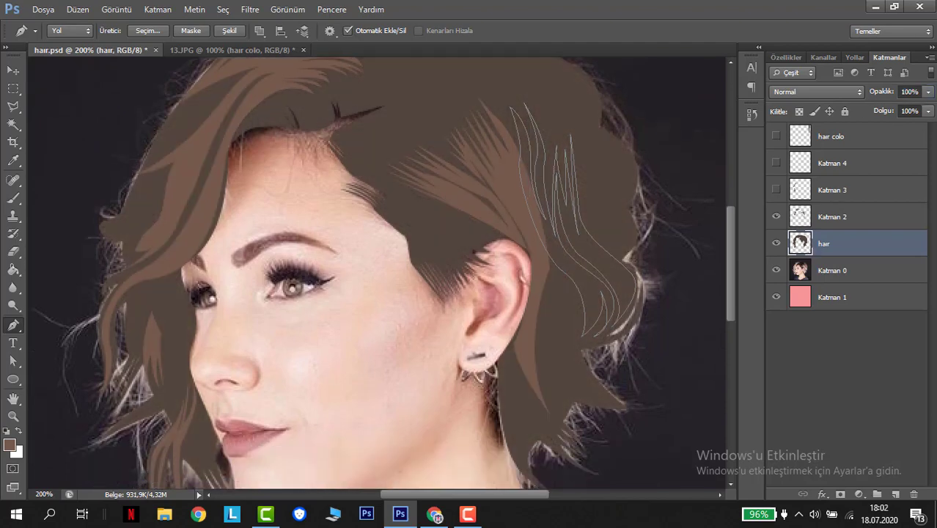
# Step: Hide the hair layer, trace the lock below the wavy one with its strands and outer tip, and show the layer again
pyautogui.click(776, 270)
pyautogui.click(776, 270)
pyautogui.click(776, 243)
pyautogui.click(510, 373)
pyautogui.moveTo(587, 396); pyautogui.dragTo(664, 419)
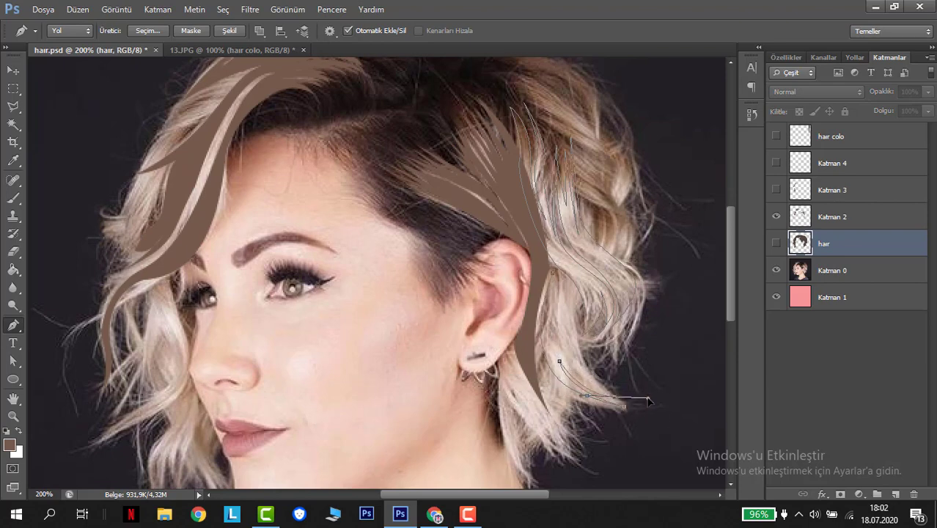
pyautogui.moveTo(577, 344); pyautogui.dragTo(576, 290)
pyautogui.moveTo(554, 349); pyautogui.dragTo(543, 379)
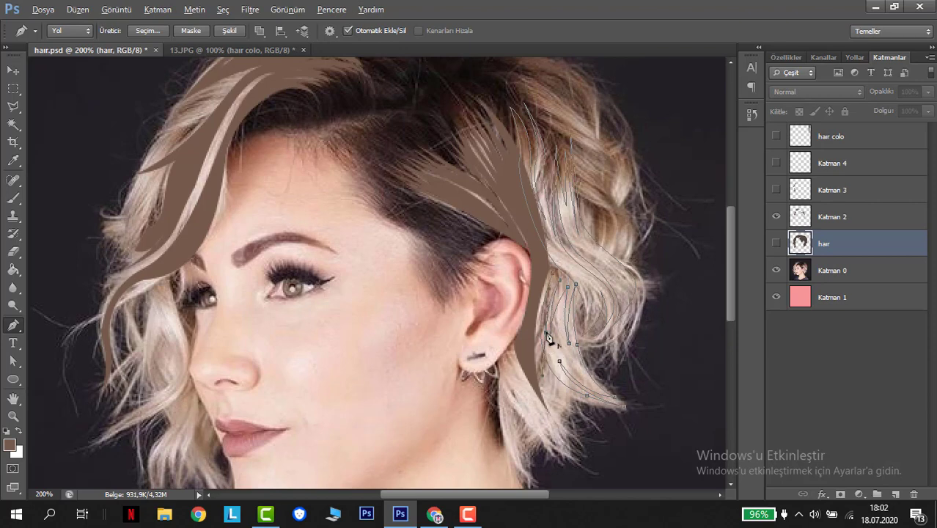
pyautogui.press('Escape')
pyautogui.click(777, 243)
# Step: Trace the lock beneath the earlobe, splitting it into narrow pointed strands that end at the hair's lower tips
pyautogui.scroll(-2, 504, 356)
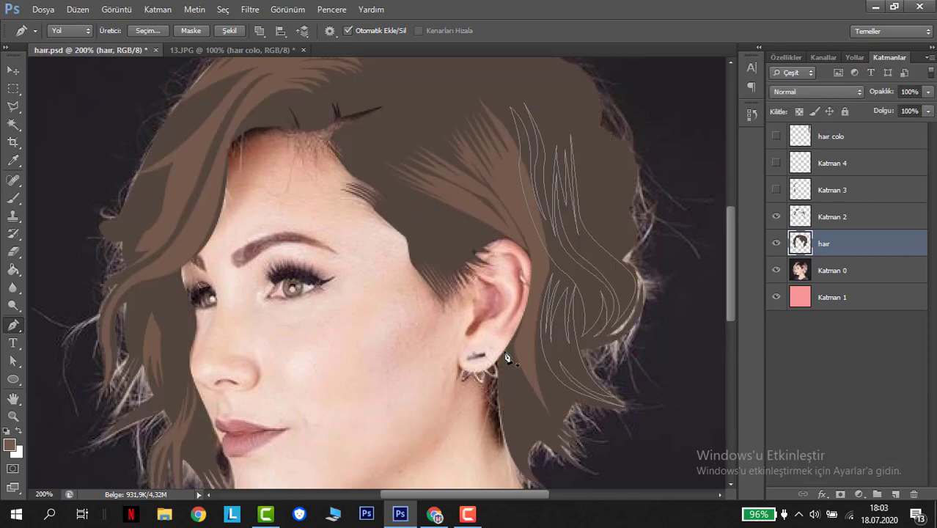
pyautogui.click(505, 297)
pyautogui.click(524, 413)
pyautogui.click(514, 351)
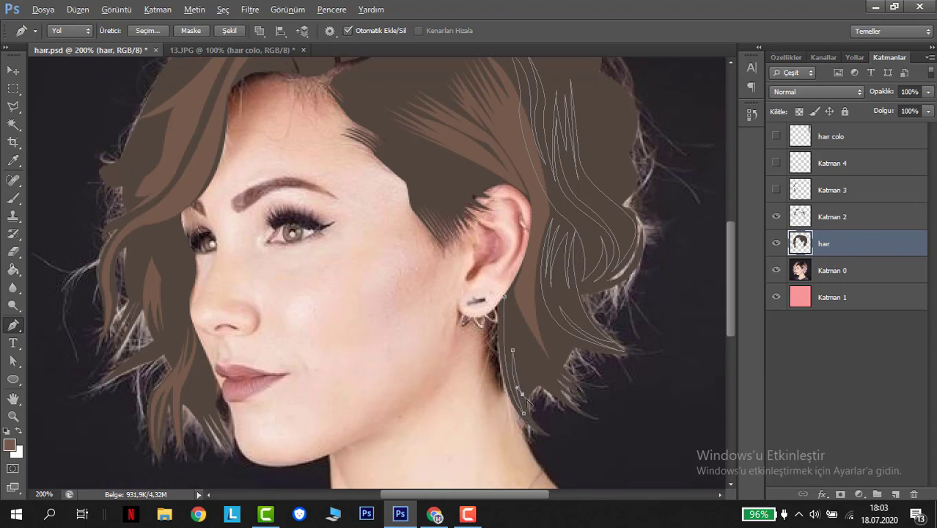
pyautogui.moveTo(554, 379); pyautogui.dragTo(575, 404)
pyautogui.press('alt')
pyautogui.moveTo(523, 321); pyautogui.dragTo(526, 339)
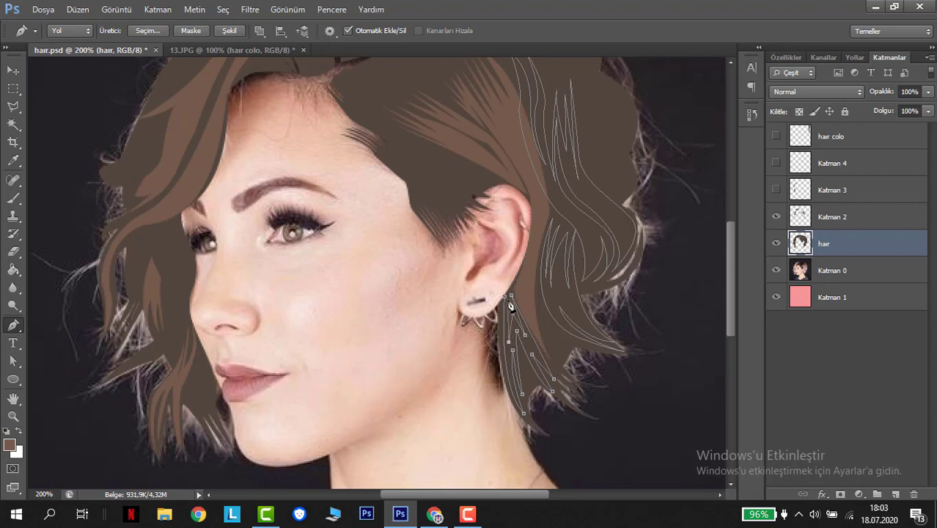
# Step: Check the traced locks against the photo, make Katman 2 active, and fill them with the strand brown
pyautogui.scroll(3, 614, 301)
pyautogui.click(777, 245)
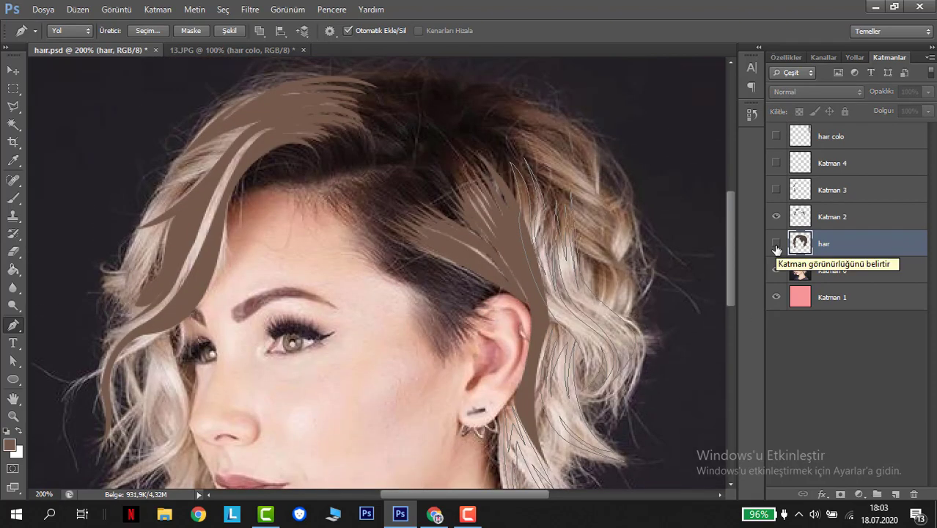
pyautogui.click(777, 245)
pyautogui.keyDown('ctrl'); pyautogui.click(790, 217); pyautogui.keyUp('ctrl')
pyautogui.click(791, 220)
pyautogui.hotkey('ctrl', '0')
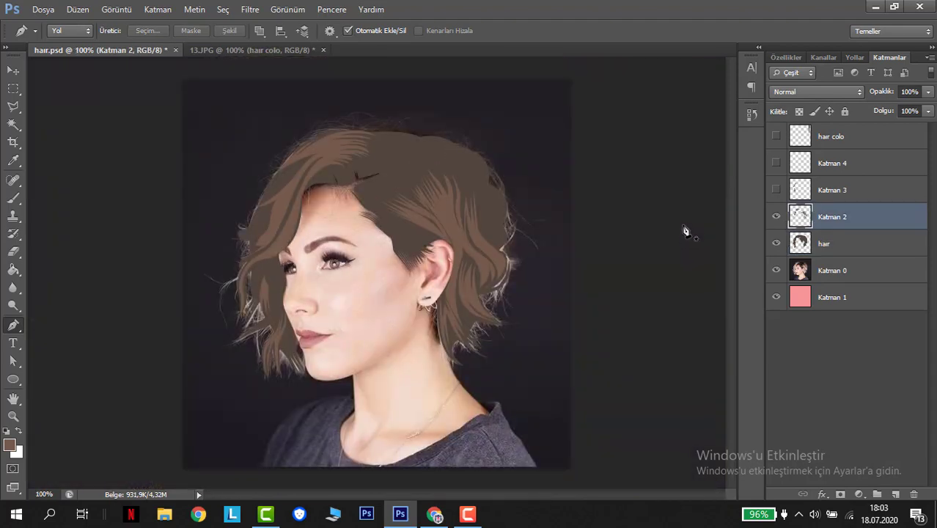
# Step: Hide the Katman 0 photo, review the filled strands on the pink background, and show the photo again
pyautogui.click(777, 270)
pyautogui.hotkey('ctrl', '+')
pyautogui.hotkey('ctrl', '0')
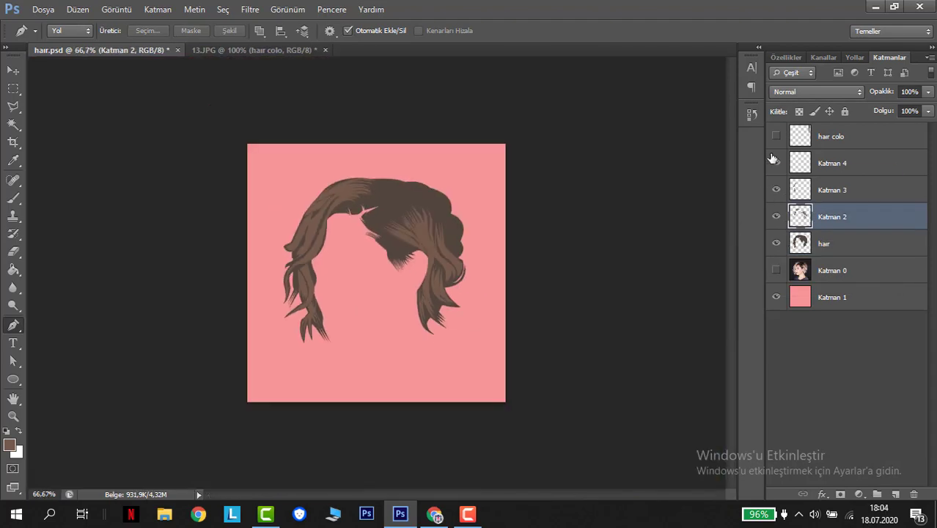
pyautogui.hotkey('ctrl', '+')
pyautogui.moveTo(777, 190); pyautogui.dragTo(774, 270)
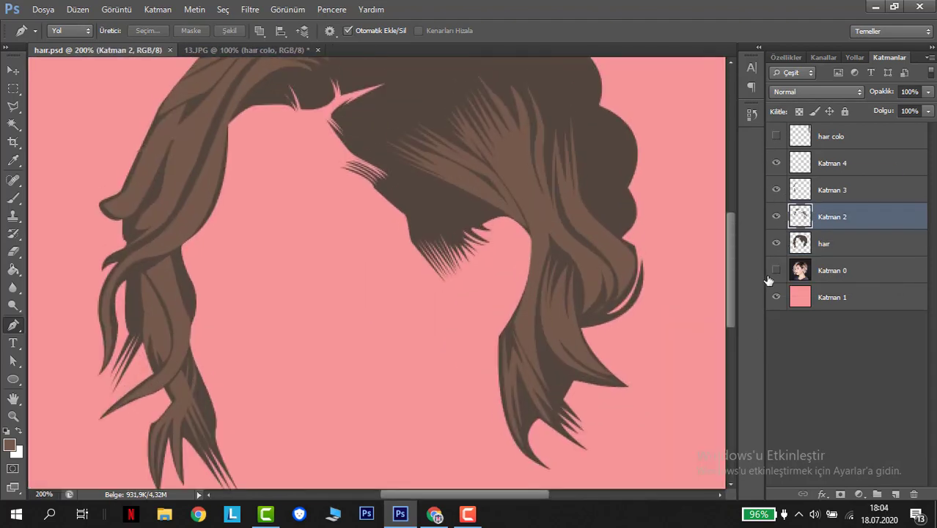
pyautogui.click(777, 270)
# Step: Set the hair layer's opacity to 80% and trace the slanting lock at the upper back of the head with fine strands
pyautogui.click(776, 244)
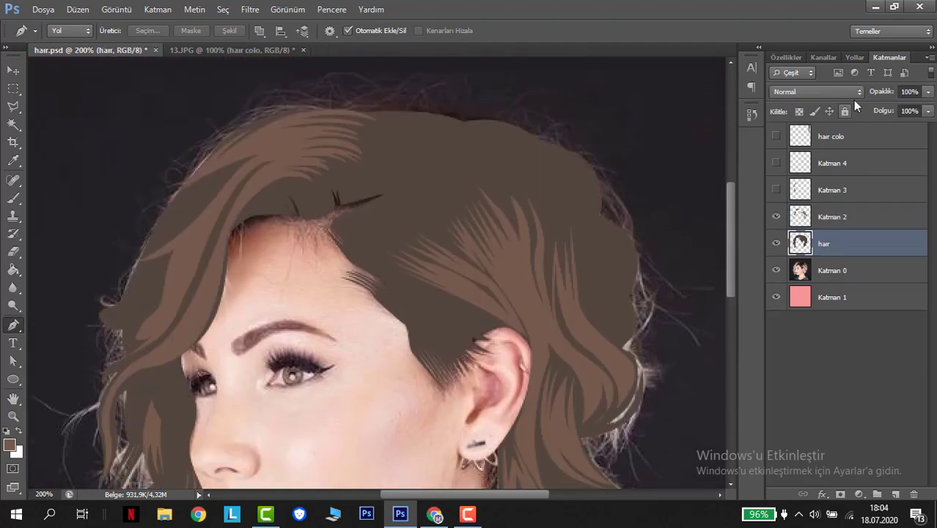
pyautogui.press('8')
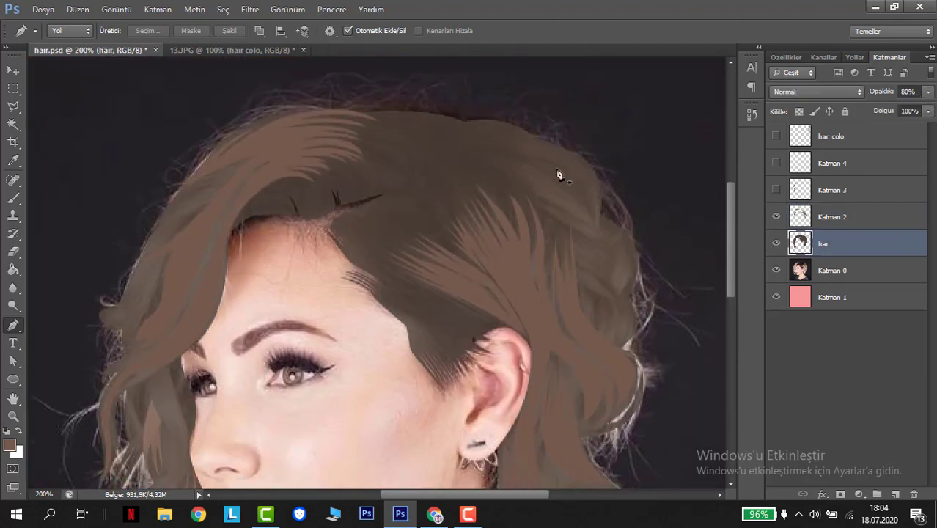
pyautogui.click(509, 157)
pyautogui.click(570, 178)
pyautogui.click(584, 195)
pyautogui.click(599, 212)
pyautogui.click(624, 220)
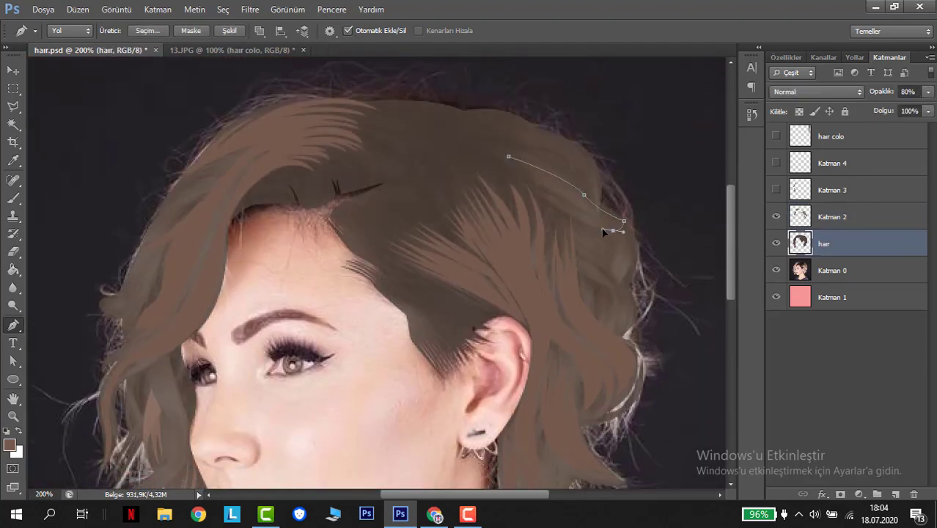
pyautogui.click(613, 231)
pyautogui.click(562, 193)
pyautogui.moveTo(517, 169); pyautogui.dragTo(481, 159)
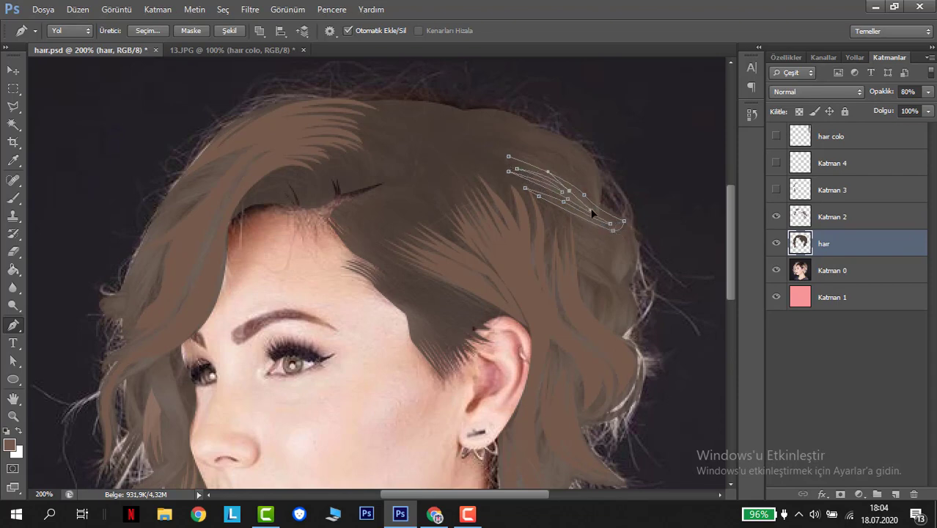
pyautogui.click(509, 156)
pyautogui.press('Return')
# Step: Trace the curved lock above the slanting one, following the back contour, with pointed strands toward the crown
pyautogui.click(776, 244)
pyautogui.click(778, 244)
pyautogui.click(500, 129)
pyautogui.moveTo(599, 194); pyautogui.dragTo(601, 268)
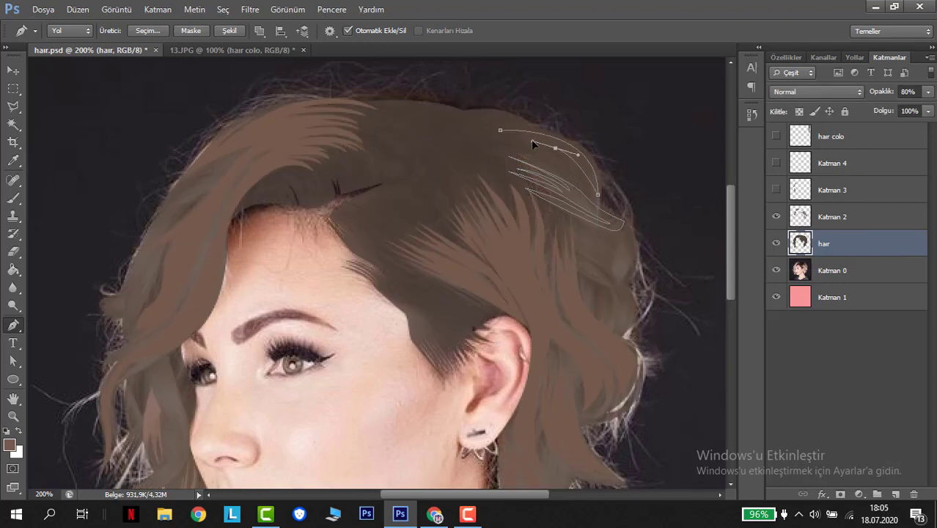
pyautogui.moveTo(533, 158); pyautogui.dragTo(490, 142)
pyautogui.keyDown('alt'); pyautogui.click(543, 140); pyautogui.keyUp('alt')
pyautogui.click(501, 132)
# Step: Trace the outline of the small curved lock at the back outer edge of the hair, level with the ear
pyautogui.scroll(-1, 580, 244)
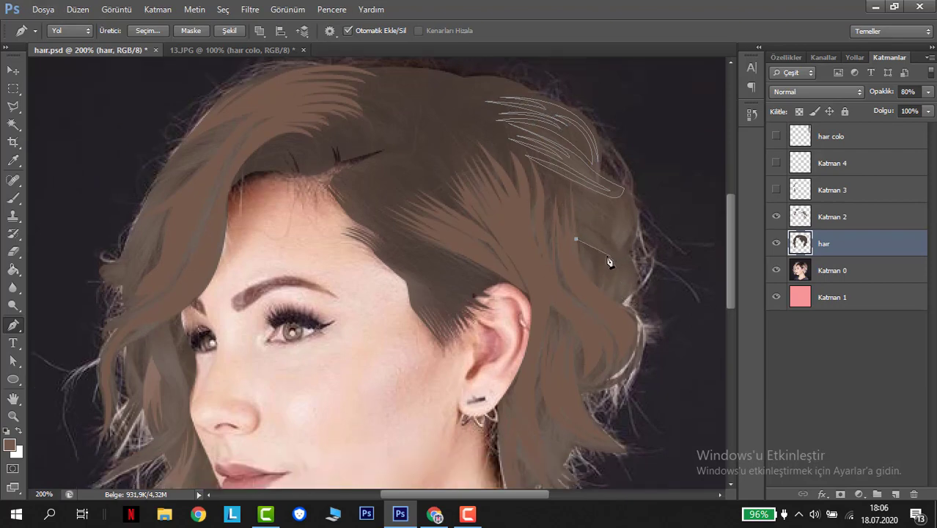
pyautogui.click(636, 282)
pyautogui.moveTo(615, 247); pyautogui.dragTo(385, 301)
pyautogui.click(576, 219)
# Step: Split the inner end of the small back lock into fine pointed strands and close its path
pyautogui.hotkey('ctrl', '+')
pyautogui.hotkey('ctrl', '+')
pyautogui.hotkey('ctrl', '+')
pyautogui.hotkey('ctrl', '+')
pyautogui.press('space')
pyautogui.click(480, 245)
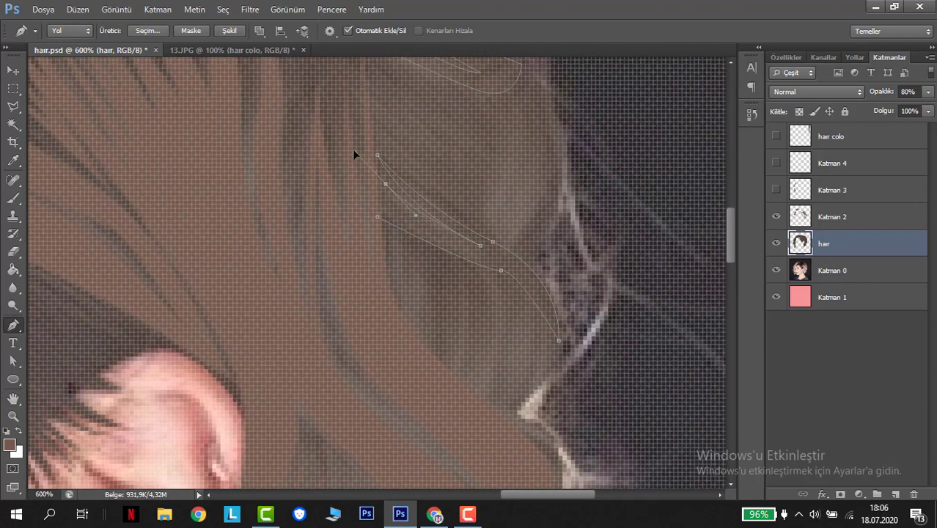
pyautogui.moveTo(387, 189); pyautogui.dragTo(562, 279)
pyautogui.moveTo(484, 262); pyautogui.dragTo(529, 276)
pyautogui.click(386, 200)
pyautogui.scroll(-3, 473, 286)
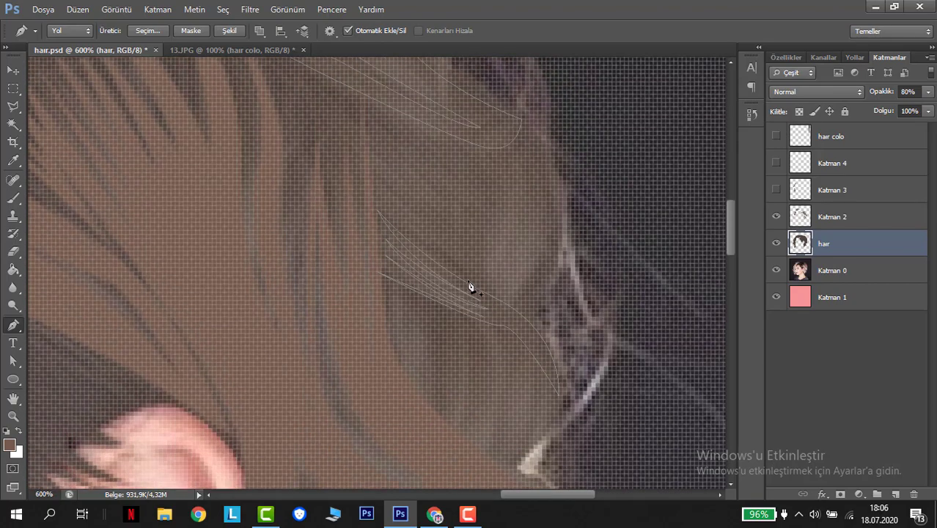
# Step: Trace a fan of thin curved strands beneath the small back lock, down to the edge of the filled wavy lock
pyautogui.moveTo(476, 349)
pyautogui.mouseDown()
pyautogui.moveTo(453, 366)
pyautogui.moveTo(468, 360)
pyautogui.mouseUp()
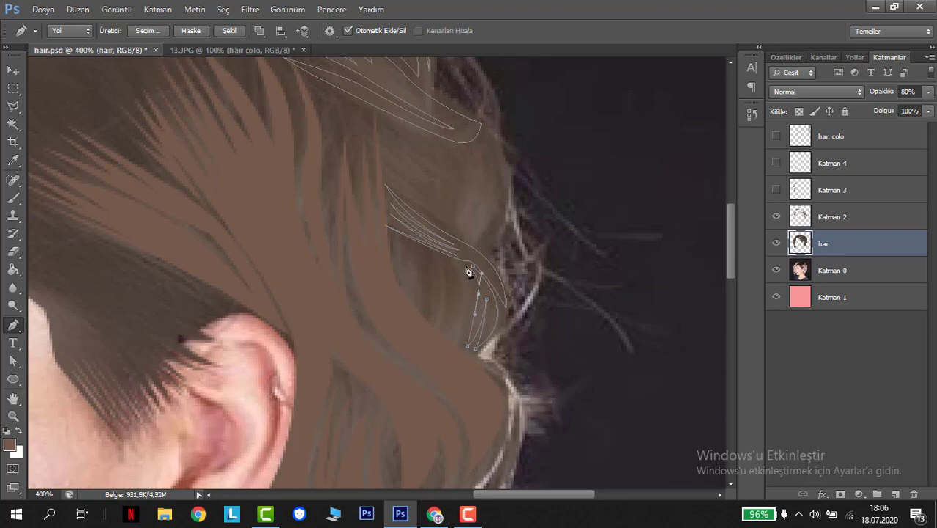
pyautogui.moveTo(460, 264); pyautogui.dragTo(441, 246)
pyautogui.click(477, 325)
pyautogui.moveTo(442, 273); pyautogui.dragTo(430, 270)
pyautogui.click(429, 318)
pyautogui.hotkey('ctrl', '+')
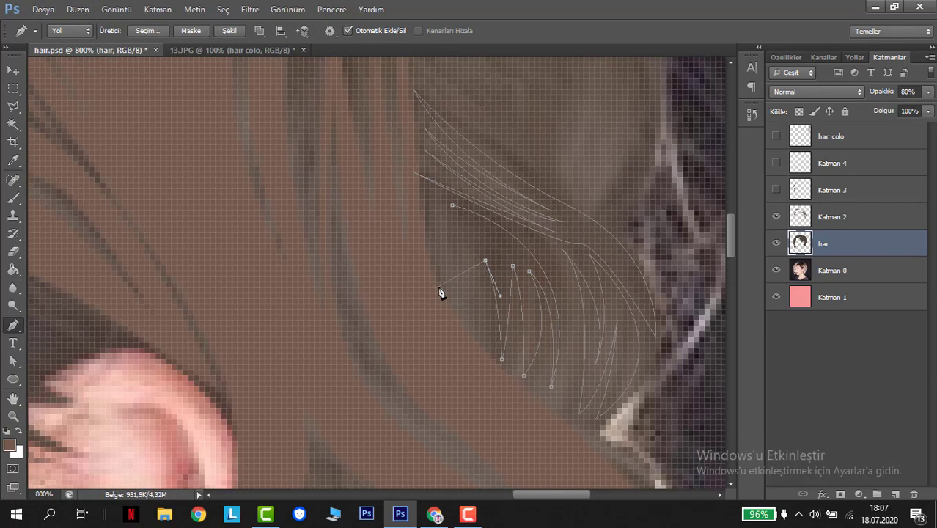
pyautogui.moveTo(501, 243); pyautogui.dragTo(482, 229)
pyautogui.moveTo(535, 320); pyautogui.dragTo(563, 400)
pyautogui.click(452, 207)
# Step: Trace the narrow lock between the fanned strands and the filled wavy lock, with pointed strands inside it
pyautogui.click(436, 194)
pyautogui.moveTo(453, 260); pyautogui.dragTo(452, 232)
pyautogui.keyDown('alt'); pyautogui.click(452, 260); pyautogui.keyUp('alt')
pyautogui.click(485, 320)
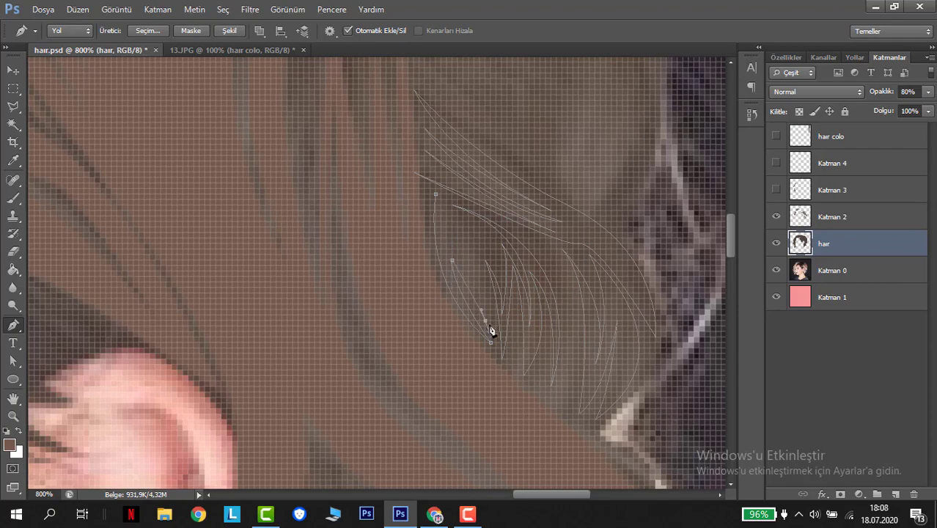
pyautogui.moveTo(480, 272); pyautogui.dragTo(461, 228)
pyautogui.click(441, 199)
pyautogui.moveTo(475, 284); pyautogui.dragTo(449, 245)
pyautogui.moveTo(435, 195); pyautogui.dragTo(439, 139)
# Step: Turn the traced back locks into a selection, show the swatch layer, and fill the locks with the strand brown on Katman 2
pyautogui.scroll(-5, 479, 236)
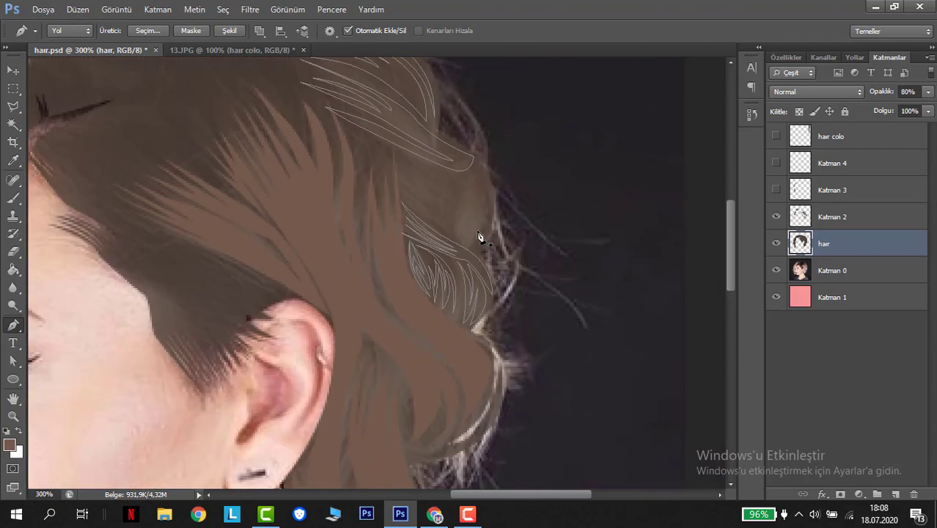
pyautogui.hotkey('ctrl', 'Return')
pyautogui.hotkey('alt', ']')
pyautogui.moveTo(777, 137); pyautogui.dragTo(777, 190)
pyautogui.click(778, 270)
pyautogui.scroll(-2, 551, 184)
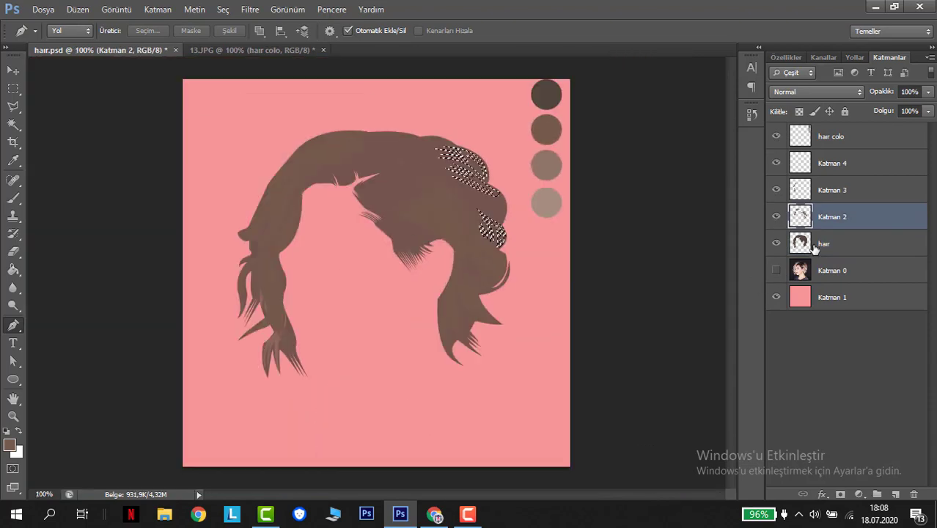
pyautogui.hotkey('alt', '[')
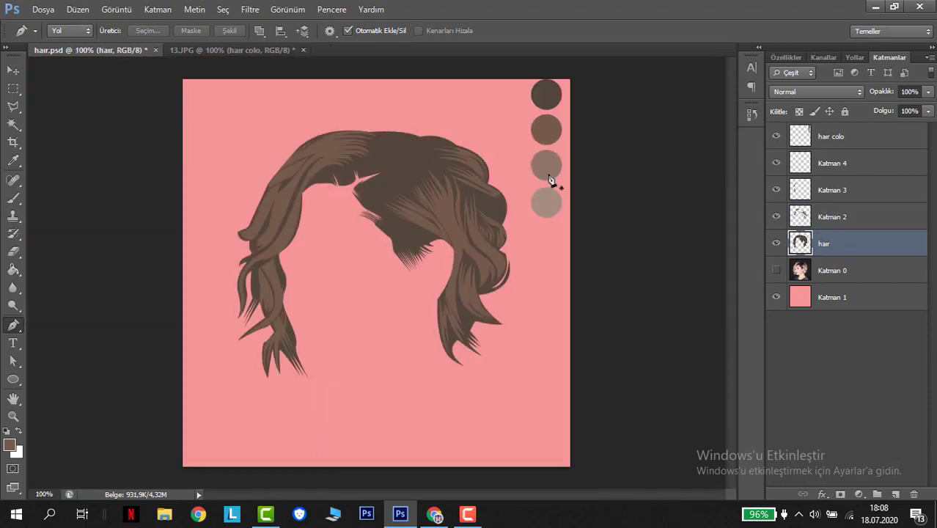
# Step: Show the Katman 0 photo, check the back strands with the hair layer off and on, and make Katman 2 active
pyautogui.scroll(2, 551, 183)
pyautogui.click(776, 271)
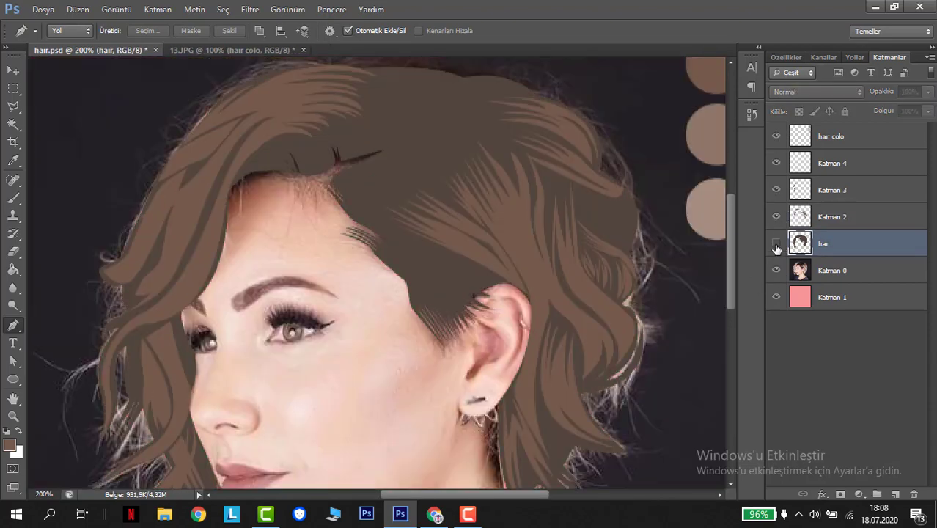
pyautogui.click(777, 244)
pyautogui.click(777, 243)
pyautogui.hotkey('alt', ']')
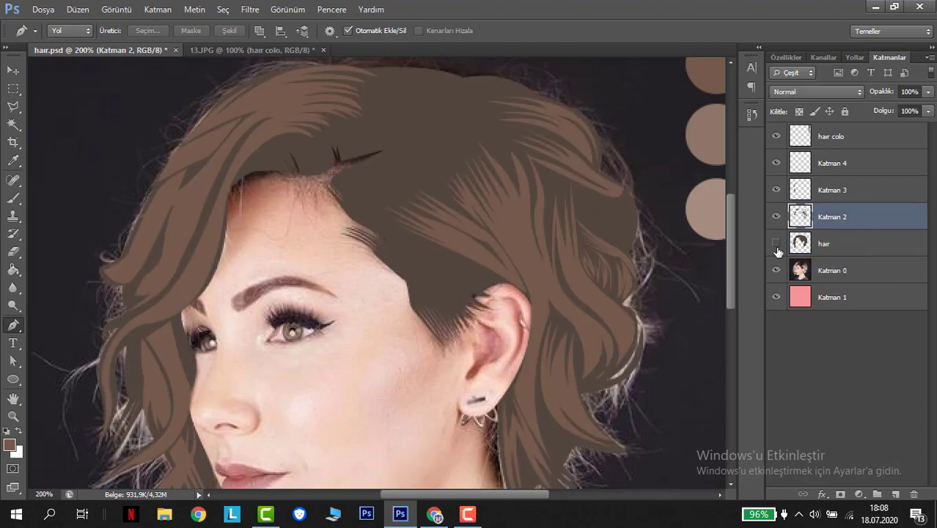
pyautogui.click(777, 244)
pyautogui.hotkey('ctrl', 'z')
# Step: Trace curved strand shapes in the dark gap below the upper back lock, at the outer edge of the hair
pyautogui.click(580, 189)
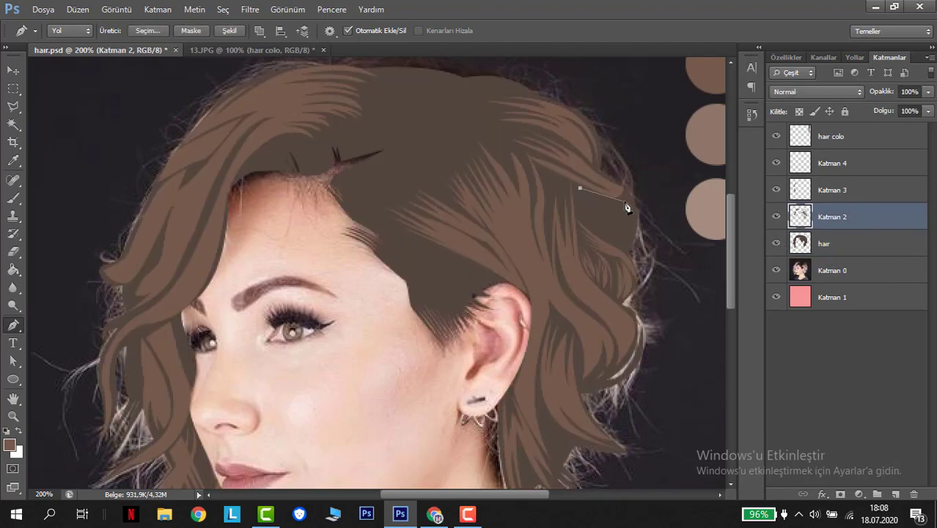
pyautogui.moveTo(633, 236); pyautogui.dragTo(633, 249)
pyautogui.click(576, 203)
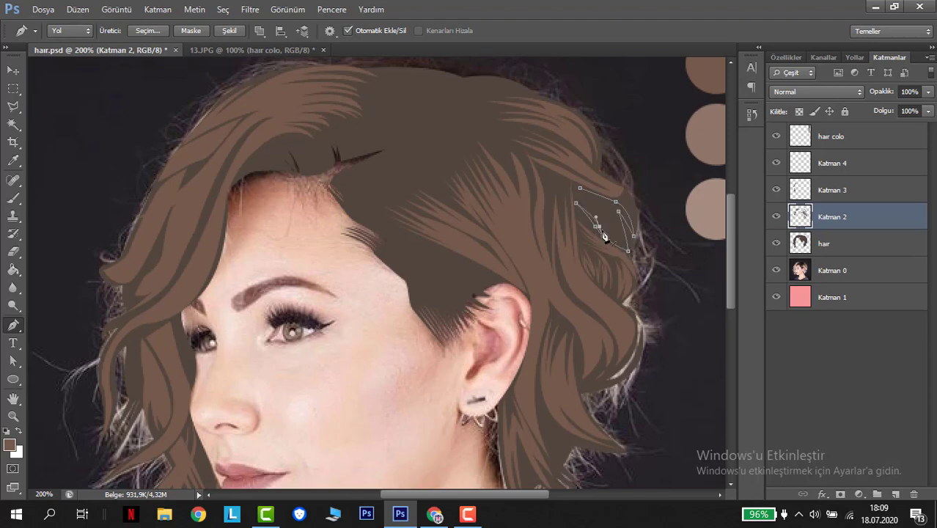
pyautogui.moveTo(606, 217)
pyautogui.mouseDown()
pyautogui.moveTo(615, 235)
pyautogui.moveTo(608, 226)
pyautogui.mouseUp()
pyautogui.scroll(2, 581, 266)
pyautogui.press('Escape')
pyautogui.hotkey('ctrl', '0')
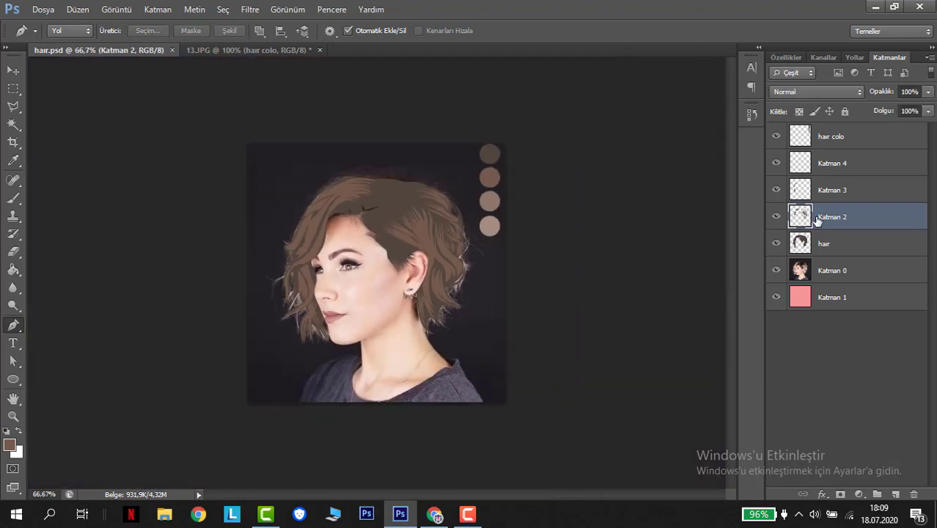
# Step: Group the hair, Katman 2, Katman 3 and Katman 4 layers together
pyautogui.click(777, 270)
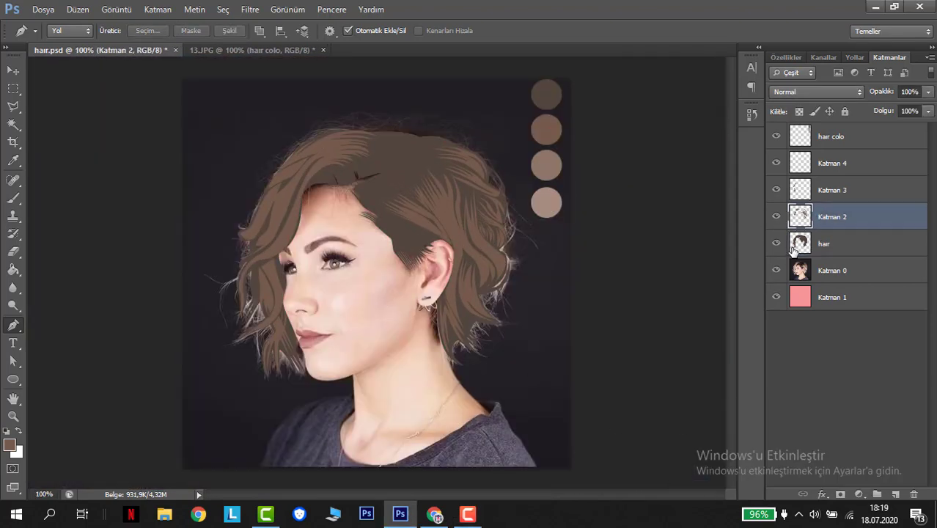
pyautogui.click(794, 247)
pyautogui.keyDown('shift'); pyautogui.click(814, 163); pyautogui.keyUp('shift')
pyautogui.hotkey('ctrl', 'g')
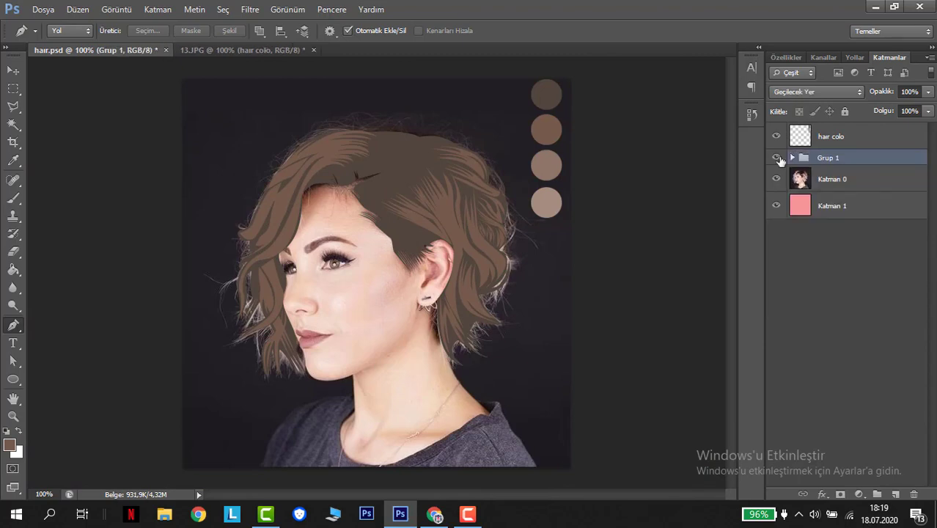
# Step: Add a new layer above the group and show only the Katman 0 photo, framed on the front hair
pyautogui.hotkey('ctrl', 'shift', 'alt', 'n')
pyautogui.keyDown('alt'); pyautogui.click(776, 206); pyautogui.keyUp('alt')
pyautogui.hotkey('ctrl', '+')
pyautogui.press('h')
pyautogui.moveTo(293, 235); pyautogui.dragTo(502, 262)
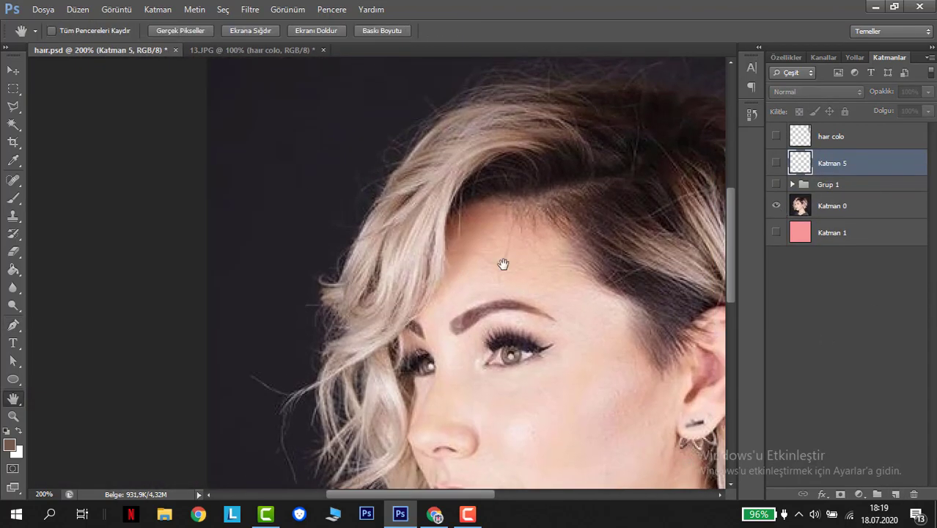
# Step: Expand Grup 1 and show only its Katman 2 strands over the Katman 0 photo, with the Pen tool ready
pyautogui.click(776, 184)
pyautogui.click(792, 184)
pyautogui.click(776, 286)
pyautogui.click(778, 259)
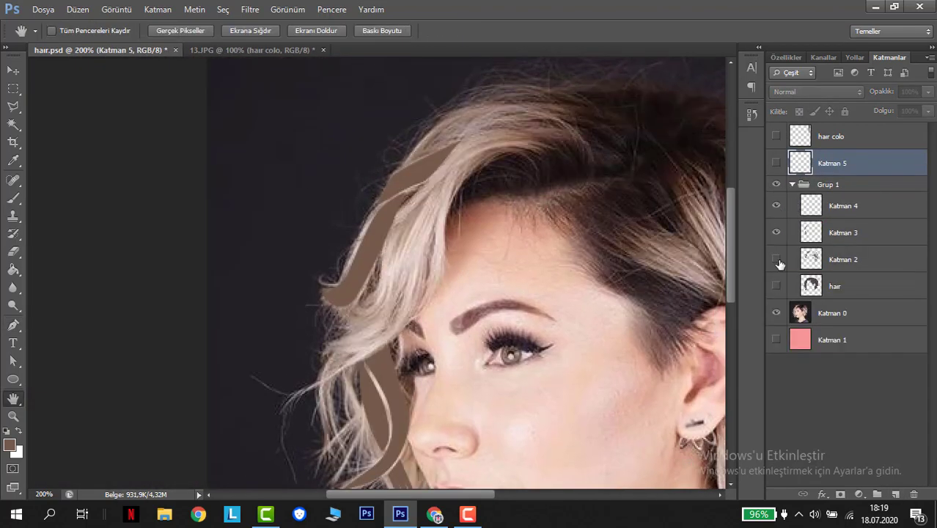
pyautogui.keyDown('alt'); pyautogui.click(777, 259); pyautogui.keyUp('alt')
pyautogui.press('p')
pyautogui.keyDown('alt'); pyautogui.click(778, 261); pyautogui.keyUp('alt')
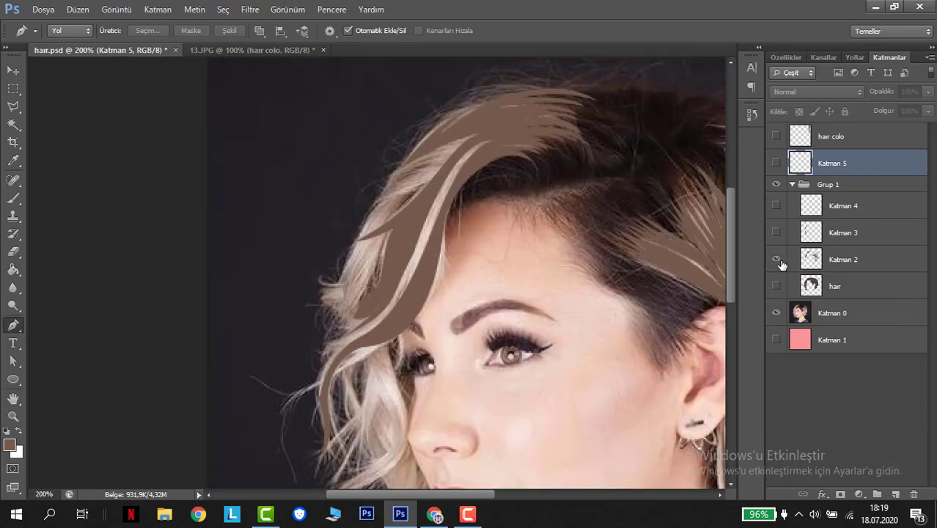
pyautogui.hotkey('ctrl', '+')
# Step: Trace thin curved highlight strands down the front lock beside the forehead, toward its narrow lower end
pyautogui.click(494, 118)
pyautogui.moveTo(447, 219); pyautogui.dragTo(430, 286)
pyautogui.moveTo(371, 337); pyautogui.dragTo(378, 333)
pyautogui.scroll(-2, 296, 372)
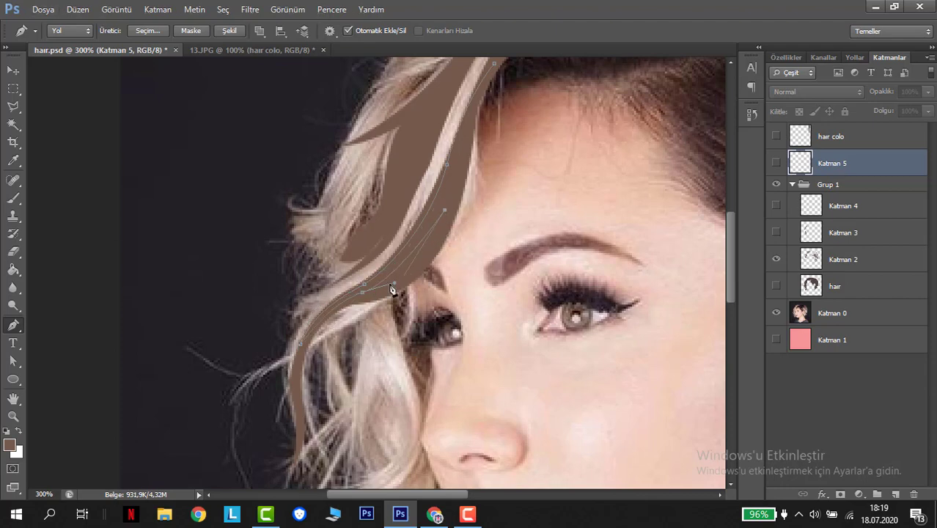
pyautogui.moveTo(372, 296); pyautogui.dragTo(333, 324)
pyautogui.moveTo(459, 179); pyautogui.dragTo(460, 212)
# Step: Add slender pointed highlight strands in the upper part of the forehead lock, up toward the hairline
pyautogui.scroll(1, 472, 132)
pyautogui.moveTo(451, 307)
pyautogui.mouseDown()
pyautogui.moveTo(439, 308)
pyautogui.moveTo(444, 293)
pyautogui.mouseUp()
pyautogui.moveTo(485, 121); pyautogui.dragTo(504, 107)
pyautogui.keyDown('alt'); pyautogui.click(485, 122); pyautogui.keyUp('alt')
pyautogui.moveTo(454, 204); pyautogui.dragTo(431, 289)
pyautogui.keyDown('alt'); pyautogui.click(453, 204); pyautogui.keyUp('alt')
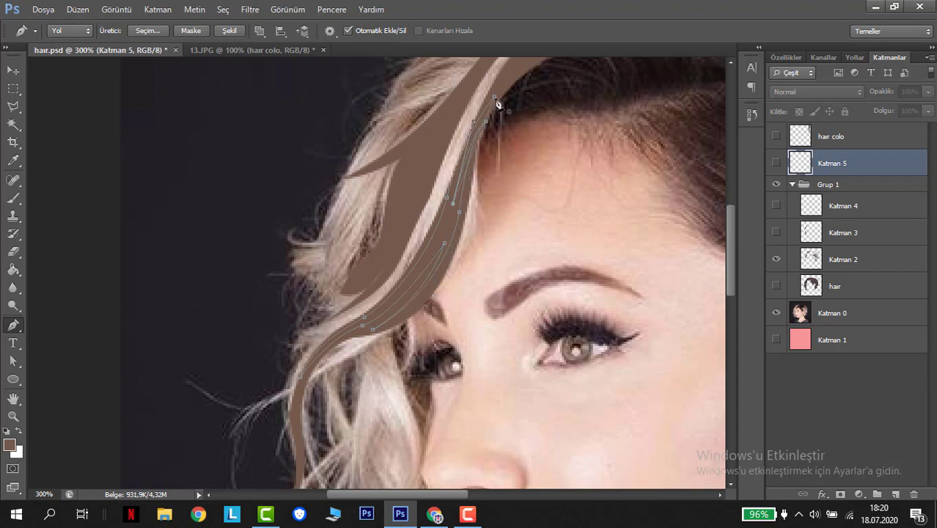
pyautogui.click(494, 97)
pyautogui.keyDown('ctrl'); pyautogui.click(521, 71); pyautogui.keyUp('ctrl')
# Step: Trace long thin highlight strands along the wide wavy lock next to the forehead lock, including its side point
pyautogui.scroll(4, 532, 110)
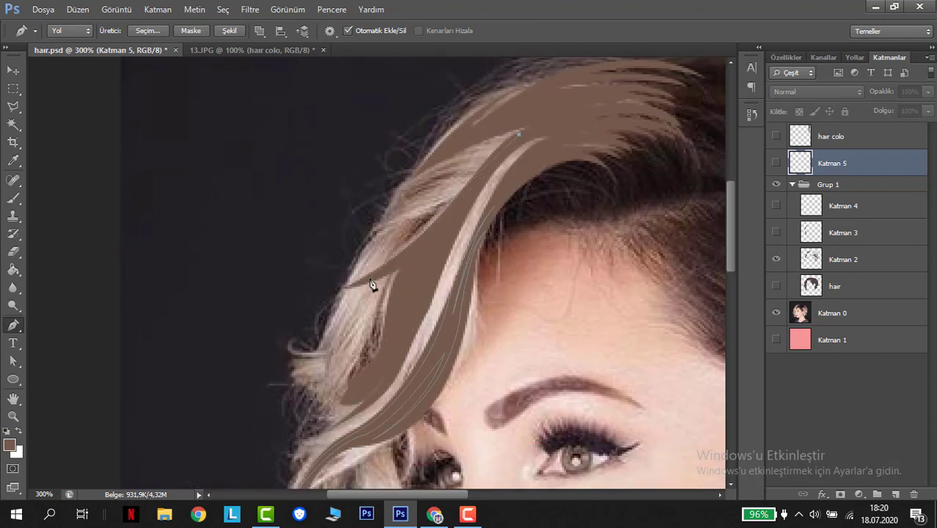
pyautogui.moveTo(385, 271); pyautogui.dragTo(454, 231)
pyautogui.moveTo(370, 400); pyautogui.dragTo(325, 449)
pyautogui.click(453, 227)
pyautogui.keyDown('ctrl'); pyautogui.click(430, 247); pyautogui.keyUp('ctrl')
pyautogui.moveTo(375, 387); pyautogui.dragTo(435, 247)
pyautogui.moveTo(417, 298); pyautogui.dragTo(408, 305)
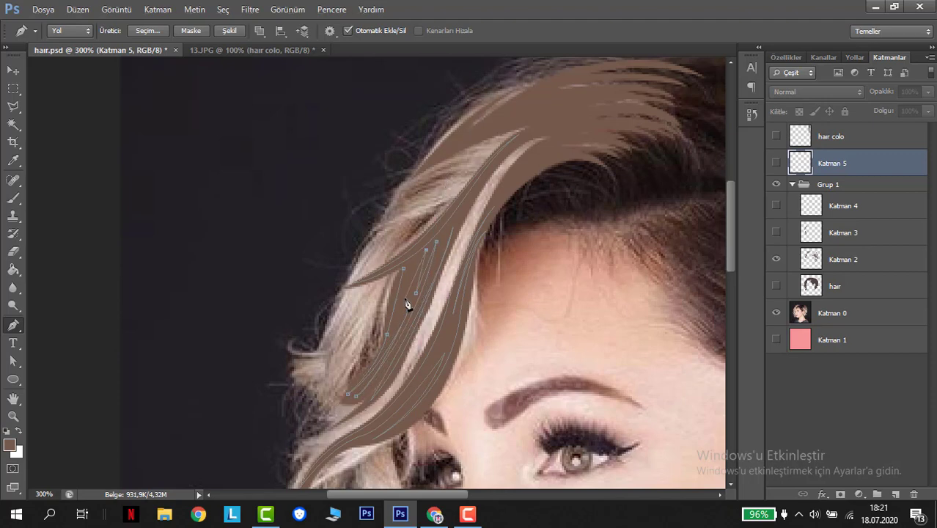
# Step: Show Katman 4 and Katman 3, and trace thin highlight strands in the outer lock below the crown
pyautogui.scroll(-2, 411, 293)
pyautogui.scroll(4, 460, 288)
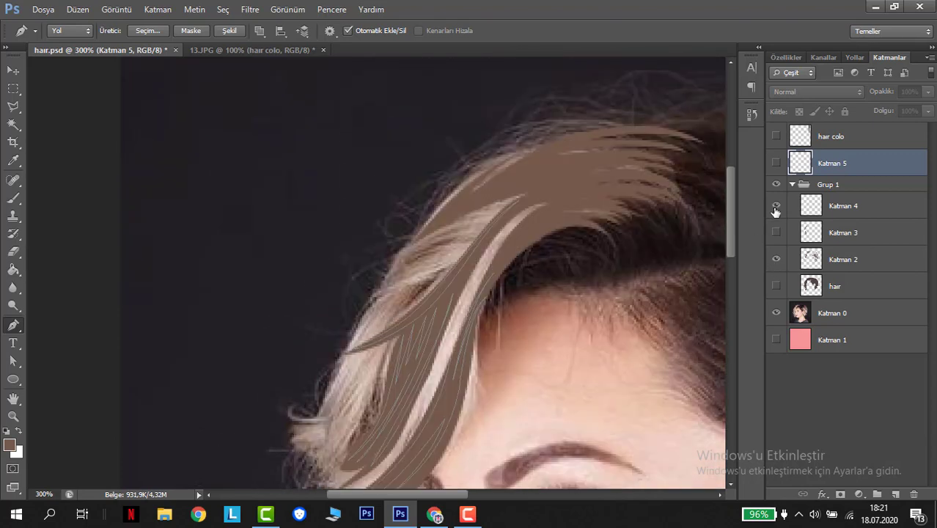
pyautogui.click(776, 232)
pyautogui.click(394, 280)
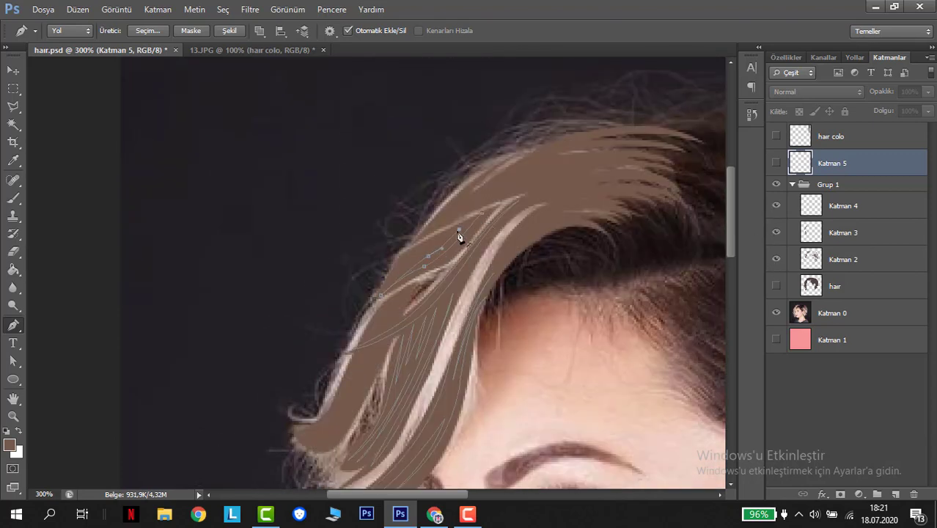
pyautogui.moveTo(388, 291); pyautogui.dragTo(458, 233)
pyautogui.scroll(-1, 416, 304)
pyautogui.click(776, 233)
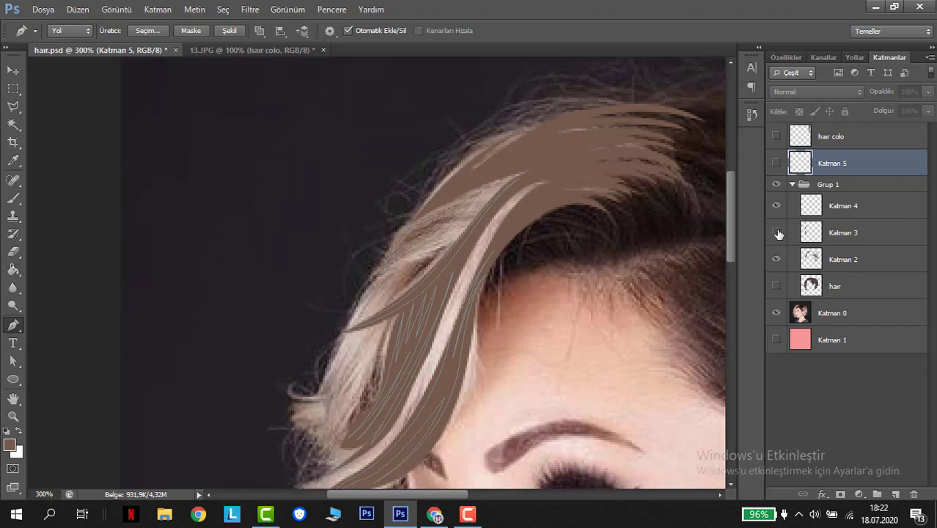
pyautogui.click(776, 232)
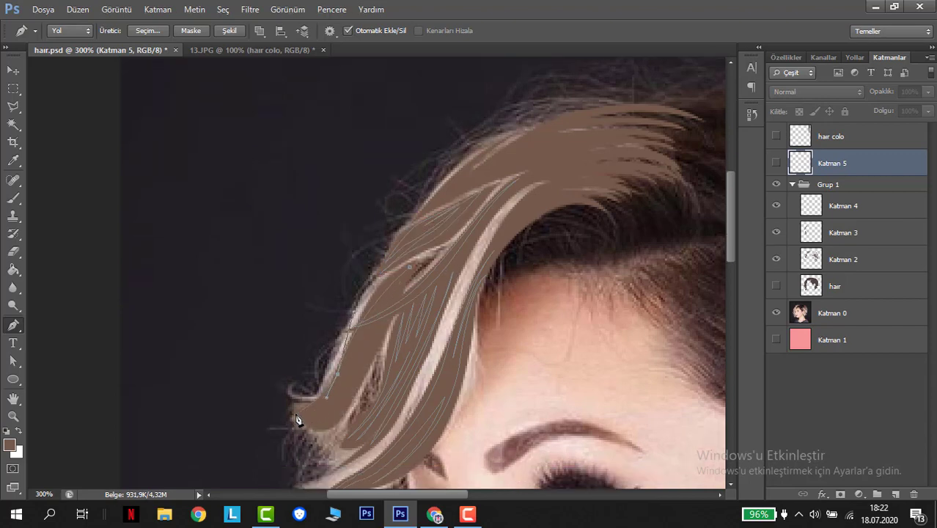
# Step: Trace curved highlight strands down the outer front lock to its flicked-out tip
pyautogui.moveTo(301, 410); pyautogui.dragTo(355, 394)
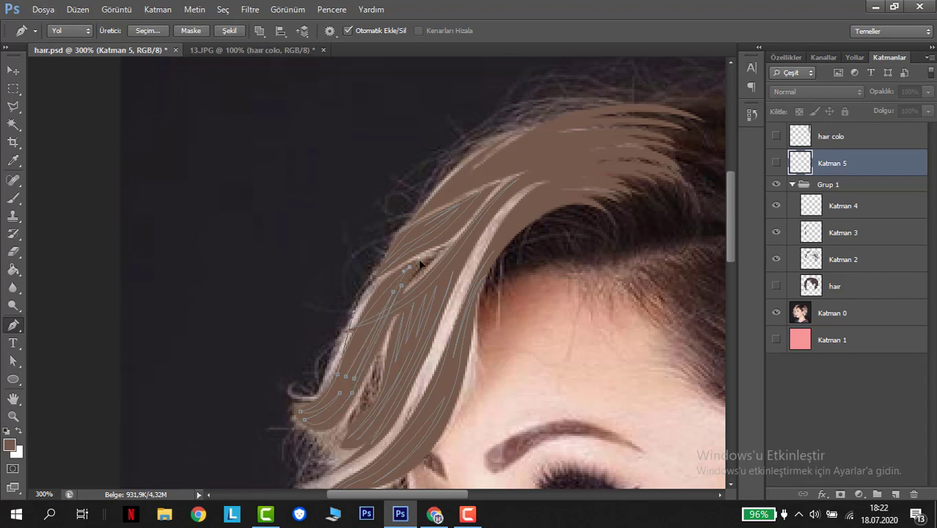
pyautogui.scroll(-2, 454, 287)
pyautogui.scroll(3, 430, 258)
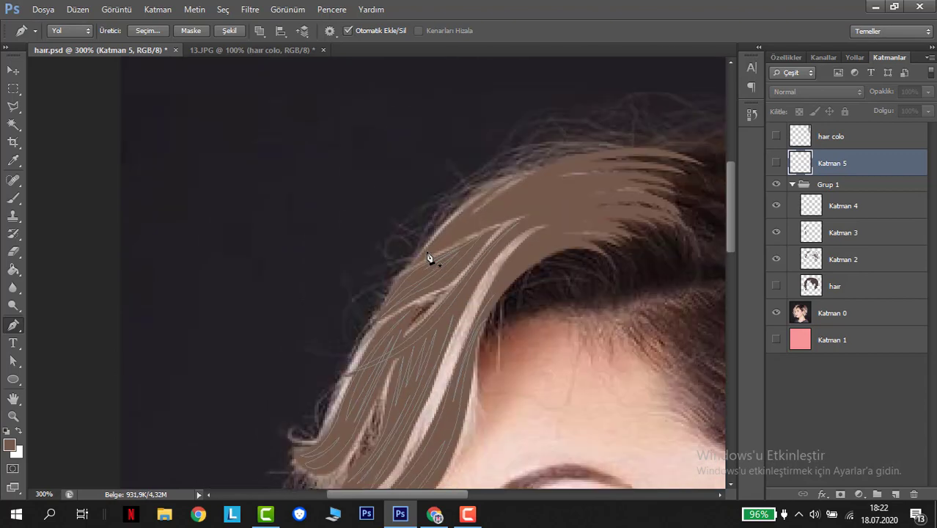
# Step: Trace a long thin highlight strand along the top front lock, rising toward the crown
pyautogui.moveTo(428, 256); pyautogui.dragTo(595, 185)
pyautogui.moveTo(473, 231); pyautogui.dragTo(506, 214)
pyautogui.moveTo(558, 200); pyautogui.dragTo(424, 252)
pyautogui.moveTo(595, 185); pyautogui.dragTo(587, 182)
# Step: Check the lower front hair against its layers, and trace long curved highlights down the cheek-side lock toward its tip
pyautogui.scroll(-10, 595, 189)
pyautogui.click(778, 212)
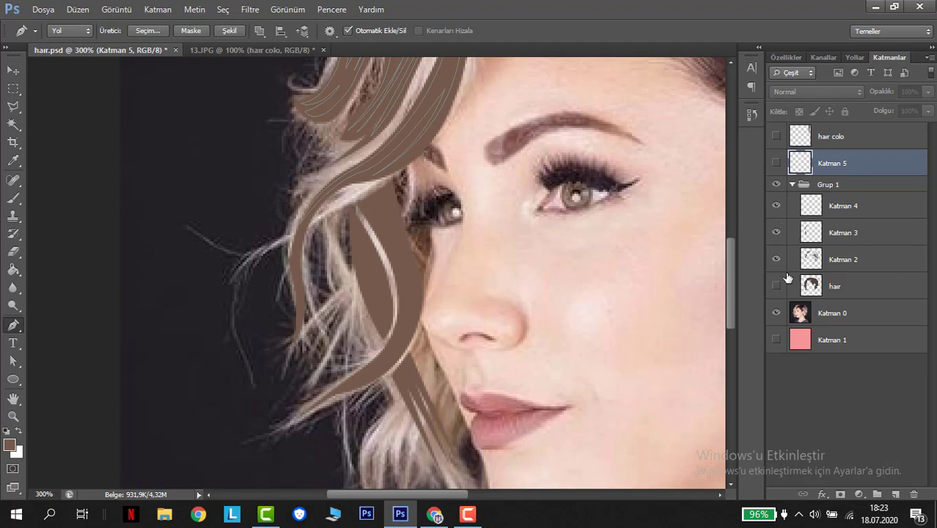
pyautogui.click(778, 286)
pyautogui.click(778, 286)
pyautogui.click(777, 239)
pyautogui.click(777, 241)
pyautogui.moveTo(357, 394); pyautogui.dragTo(464, 343)
pyautogui.scroll(2, 440, 367)
pyautogui.moveTo(380, 394); pyautogui.dragTo(318, 456)
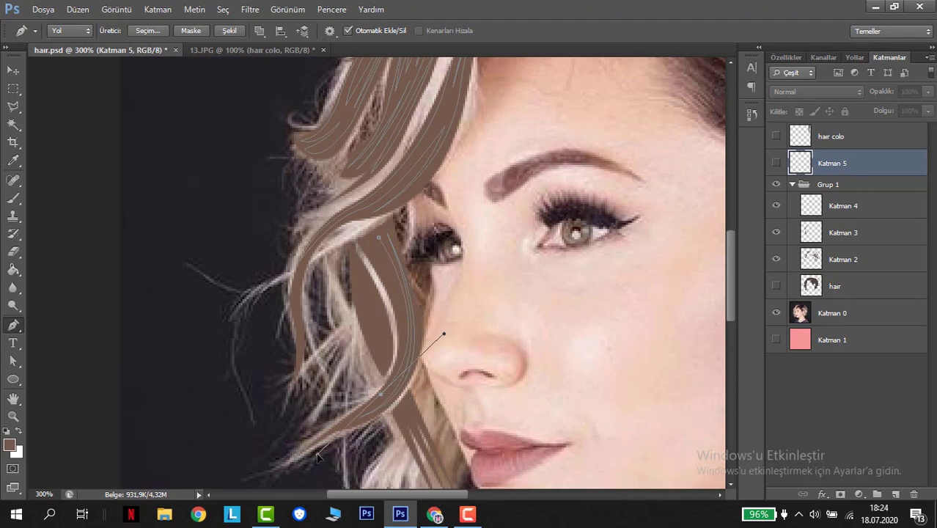
# Step: Trace further thin highlight strands inside the cheek-side lock and the inner strip beside it
pyautogui.moveTo(378, 238); pyautogui.dragTo(397, 303)
pyautogui.click(777, 232)
pyautogui.click(777, 233)
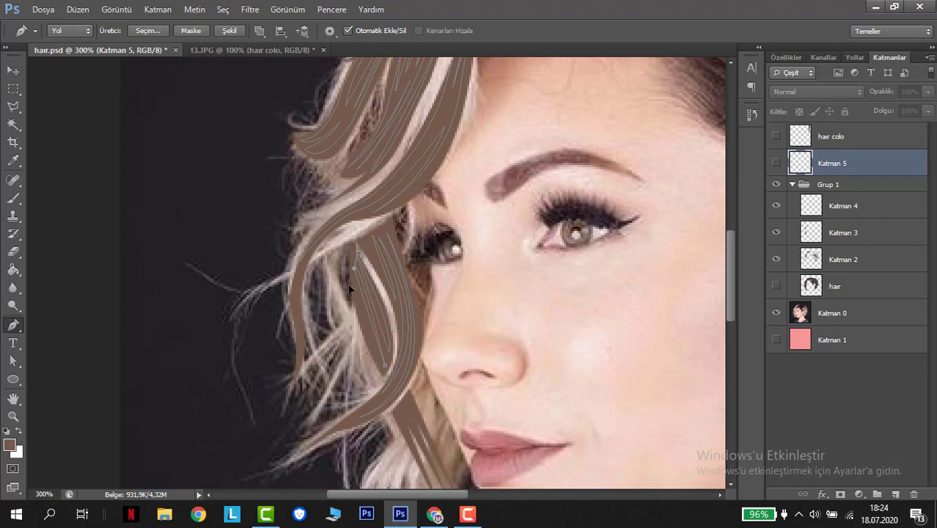
# Step: Turn the traced strands into a selection, hide the Katman 0 photo, and show hair, Katman 1, hair colo and Katman 5
pyautogui.hotkey('ctrl', '-')
pyautogui.hotkey('ctrl', '-')
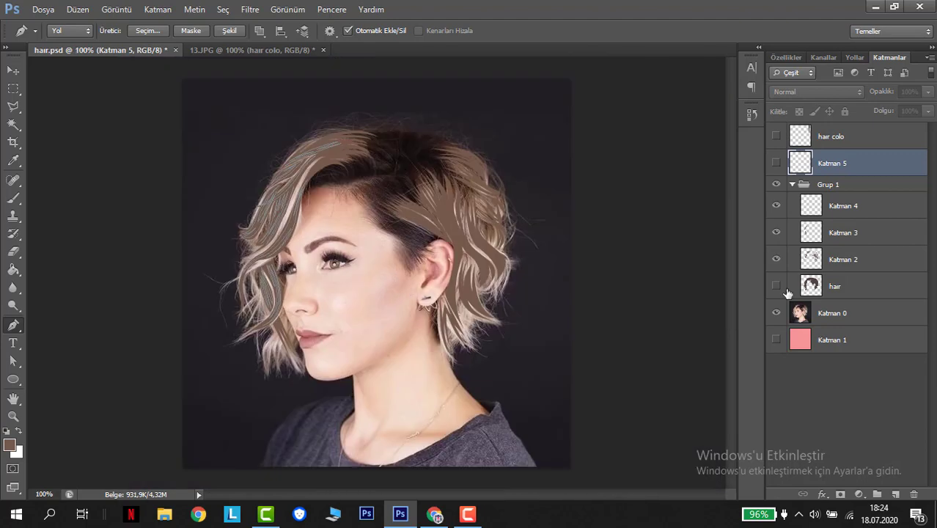
pyautogui.click(837, 286)
pyautogui.click(777, 285)
pyautogui.click(777, 312)
pyautogui.click(777, 340)
pyautogui.click(776, 135)
pyautogui.click(777, 163)
# Step: Sample the third brown swatch as the foreground colour and fill the selected highlight strands on Katman 5
pyautogui.click(833, 163)
pyautogui.click(10, 444)
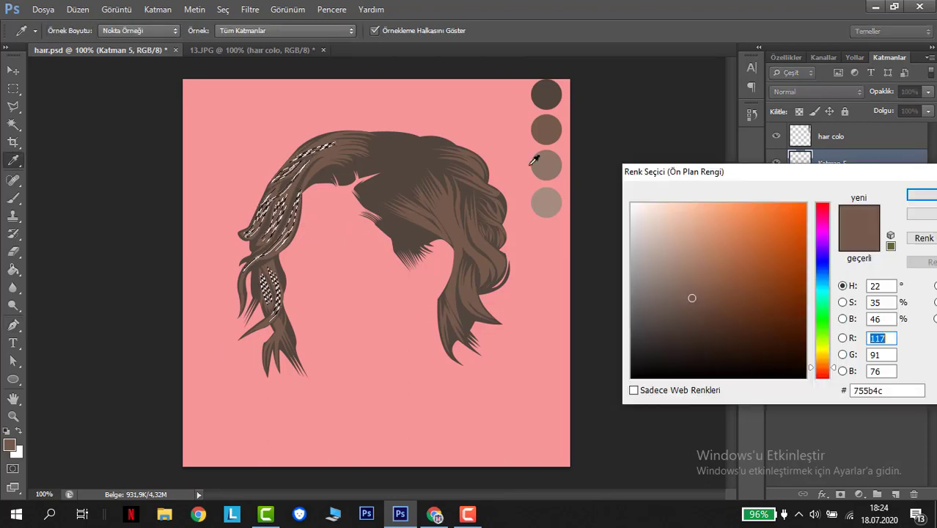
pyautogui.click(553, 164)
pyautogui.press('Return')
pyautogui.hotkey('ctrl', '+')
pyautogui.hotkey('ctrl', '+')
pyautogui.hotkey('ctrl', '+')
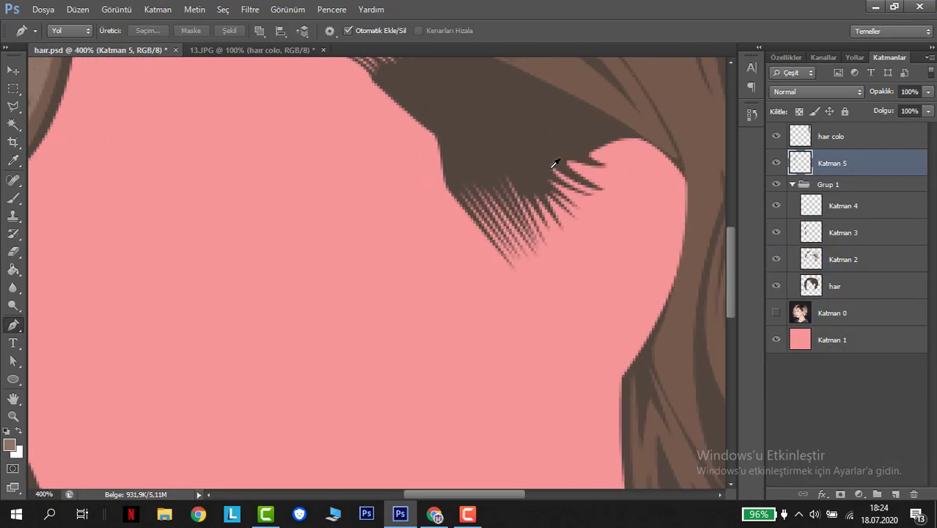
# Step: Trace a thin curved highlight strand from the lower front lock down into its outermost tip
pyautogui.moveTo(555, 162); pyautogui.dragTo(552, 268)
pyautogui.keyDown('alt'); pyautogui.click(776, 286); pyautogui.keyUp('alt')
pyautogui.keyDown('alt'); pyautogui.click(777, 285); pyautogui.keyUp('alt')
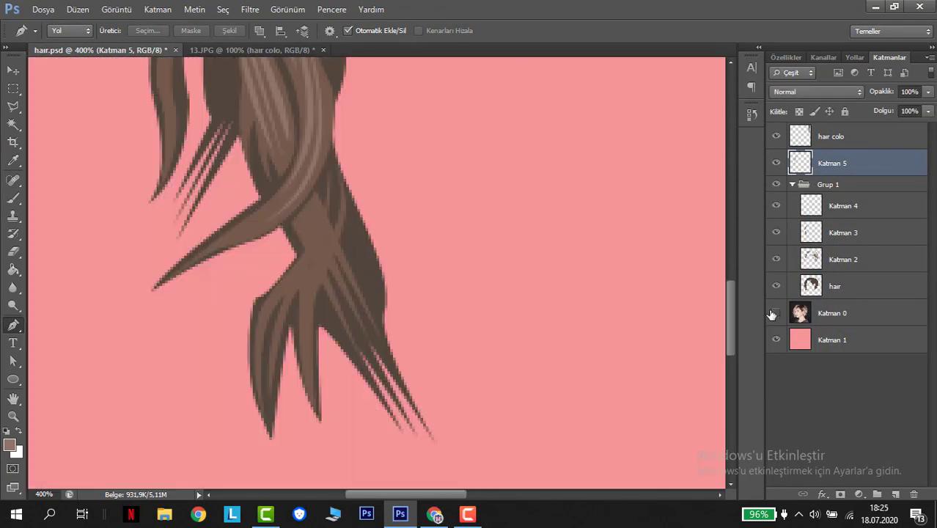
pyautogui.click(327, 208)
pyautogui.moveTo(277, 286)
pyautogui.mouseDown()
pyautogui.moveTo(242, 315)
pyautogui.moveTo(252, 295)
pyautogui.mouseUp()
pyautogui.click(256, 377)
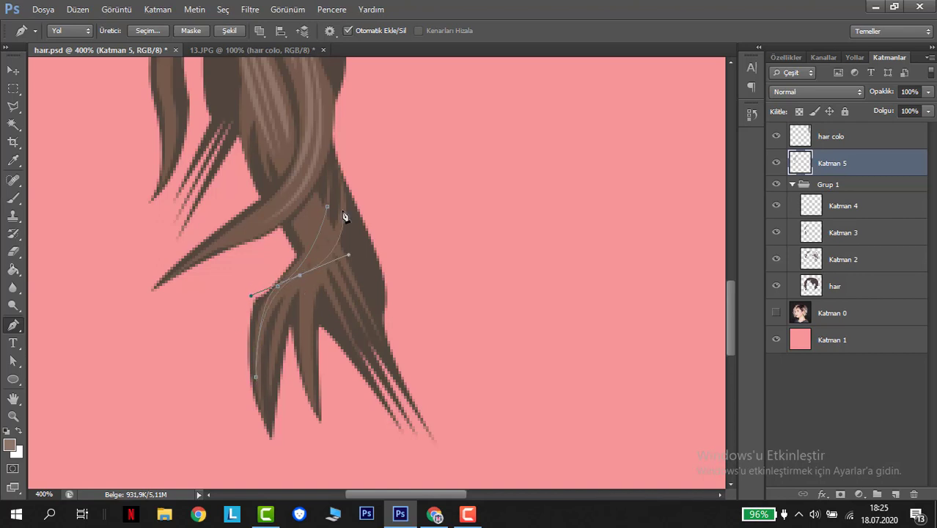
pyautogui.moveTo(255, 377); pyautogui.dragTo(260, 403)
pyautogui.moveTo(258, 351); pyautogui.dragTo(272, 312)
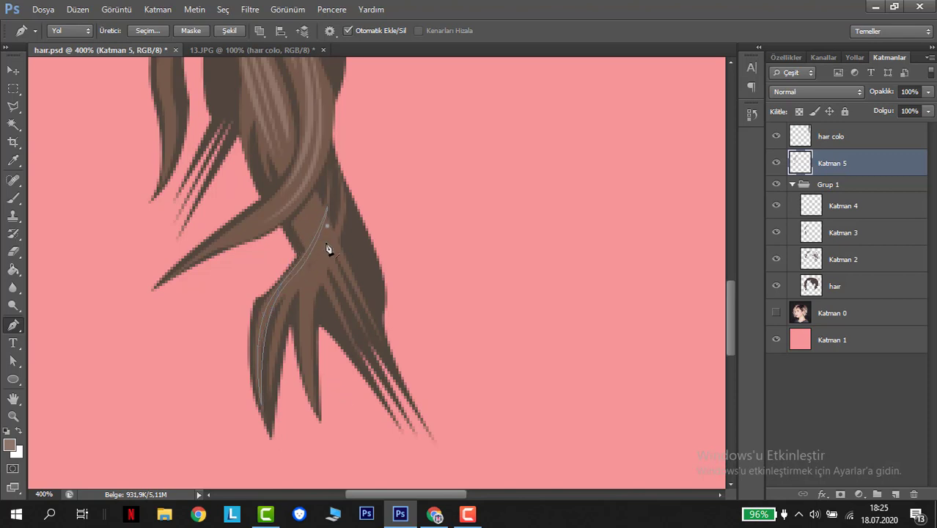
# Step: Trace highlight strands from the lower front lock through the first tip's inner side and into the middle tip
pyautogui.moveTo(271, 390); pyautogui.dragTo(330, 229)
pyautogui.moveTo(300, 297); pyautogui.dragTo(309, 293)
pyautogui.moveTo(321, 421); pyautogui.dragTo(324, 441)
pyautogui.press('Return')
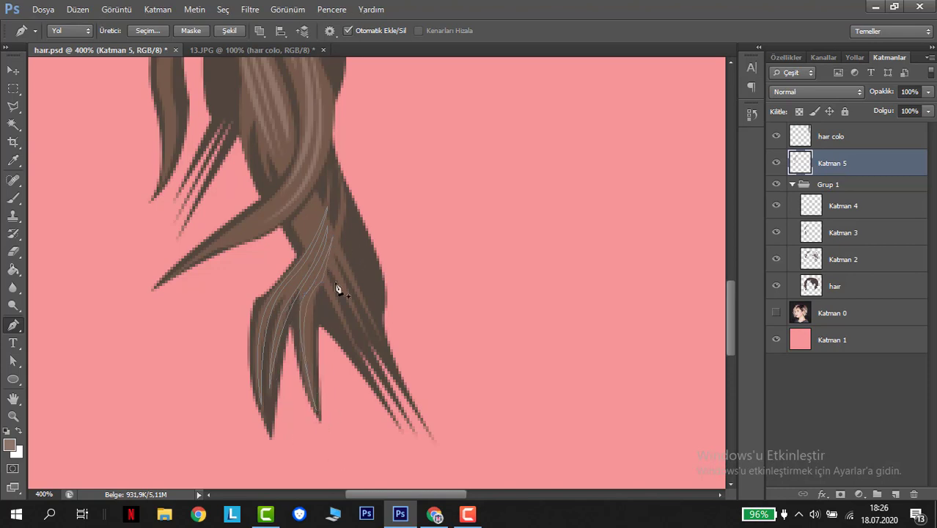
# Step: Trace a thin curved highlight strand along the outer edge of the upper back lock
pyautogui.scroll(1, 350, 387)
pyautogui.scroll(-5, 281, 311)
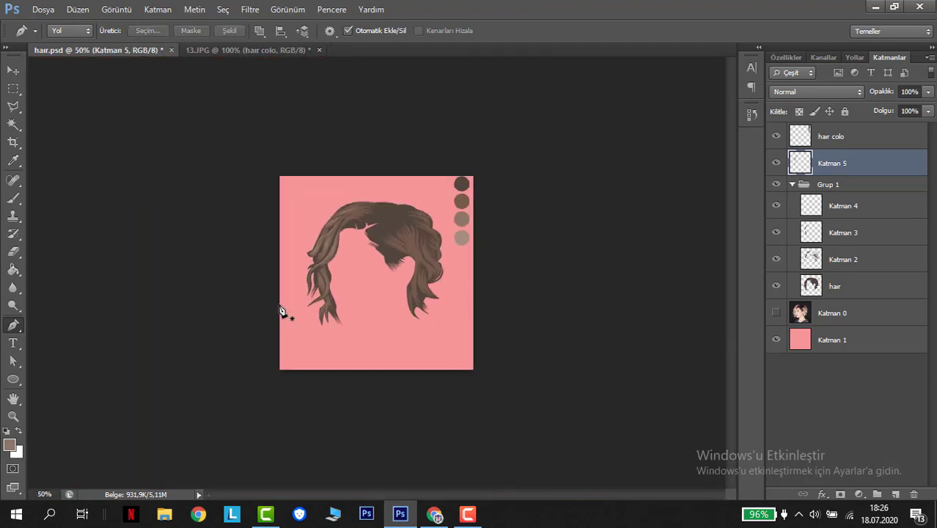
pyautogui.scroll(3, 281, 311)
pyautogui.scroll(3, 496, 211)
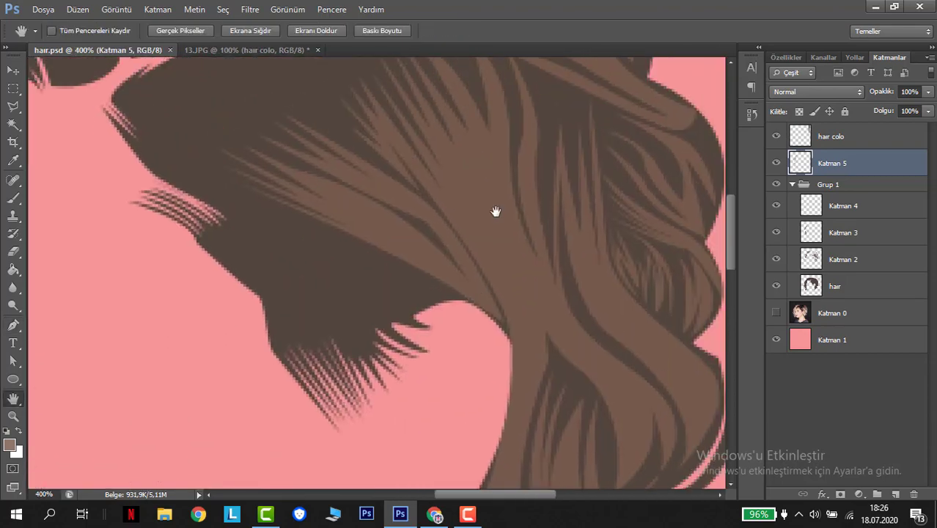
pyautogui.click(461, 165)
pyautogui.moveTo(567, 201); pyautogui.dragTo(579, 228)
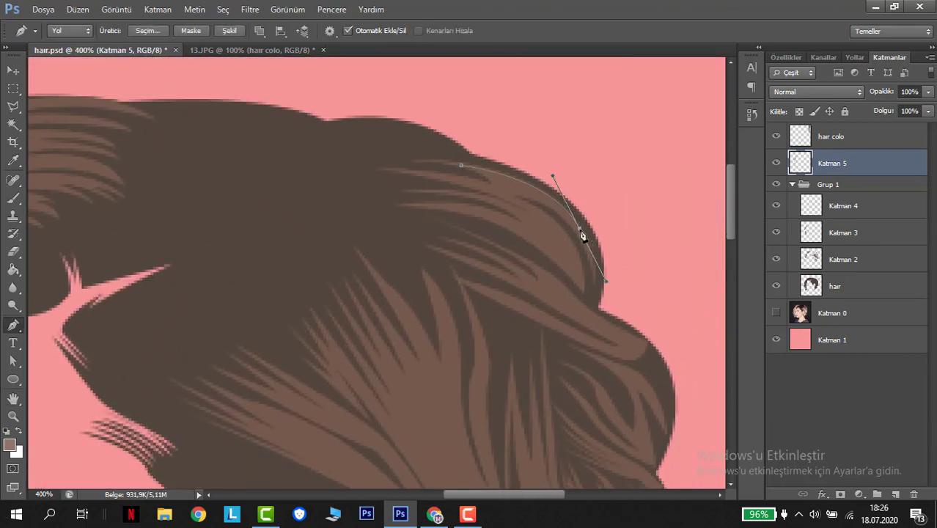
pyautogui.moveTo(438, 176); pyautogui.dragTo(382, 171)
pyautogui.click(461, 165)
# Step: Trace more thin arched highlight strands beneath the first one inside the upper back lock
pyautogui.moveTo(581, 283); pyautogui.dragTo(577, 348)
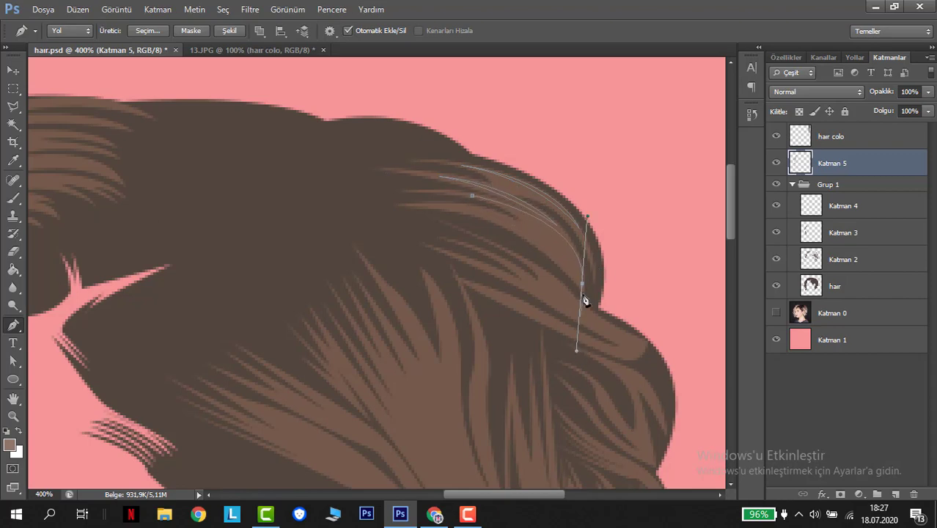
pyautogui.keyDown('alt'); pyautogui.click(582, 283); pyautogui.keyUp('alt')
pyautogui.moveTo(472, 195); pyautogui.dragTo(343, 154)
pyautogui.click(428, 206)
pyautogui.moveTo(566, 255); pyautogui.dragTo(577, 286)
pyautogui.keyDown('ctrl'); pyautogui.click(285, 194); pyautogui.keyUp('ctrl')
# Step: Compare the group's layers, and show only Katman 2 and hair over the Katman 0 photo
pyautogui.scroll(-2, 499, 250)
pyautogui.click(776, 184)
pyautogui.click(777, 185)
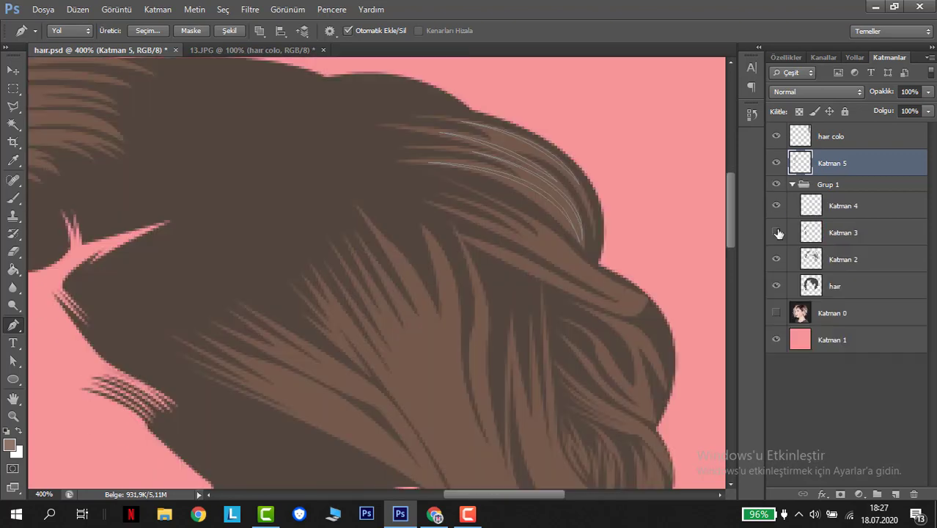
pyautogui.click(777, 232)
pyautogui.keyDown('alt'); pyautogui.click(777, 258); pyautogui.keyUp('alt')
pyautogui.keyDown('alt'); pyautogui.click(777, 259); pyautogui.keyUp('alt')
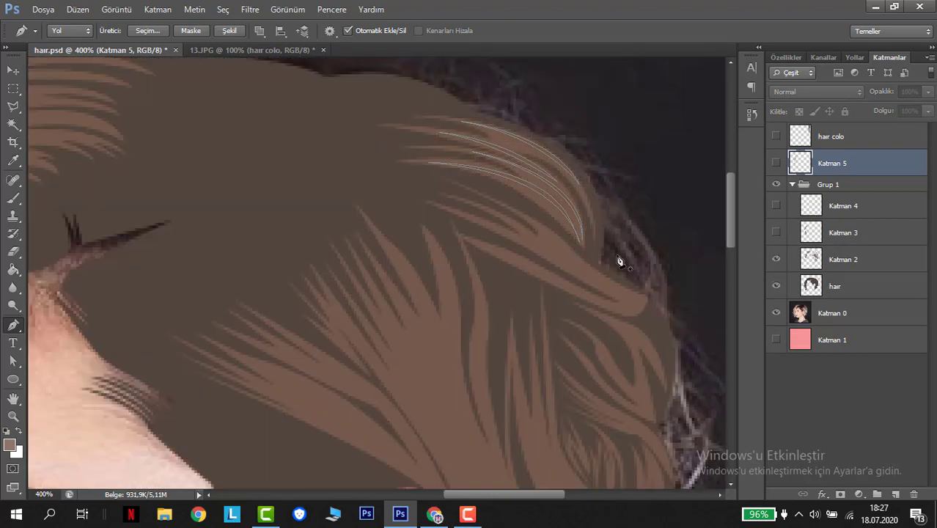
# Step: Trace curved highlight strands along the upper edge of the second upper back lock
pyautogui.moveTo(635, 296); pyautogui.dragTo(644, 297)
pyautogui.click(543, 229)
pyautogui.press('Return')
pyautogui.moveTo(548, 254); pyautogui.dragTo(465, 196)
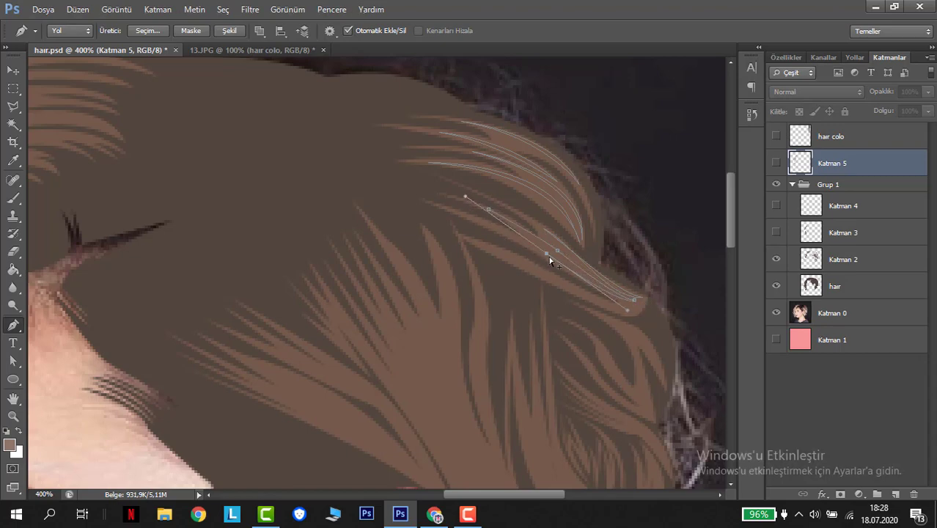
# Step: Trace more thin highlight strands along the lower edge and through the middle of the second upper back lock
pyautogui.moveTo(577, 289); pyautogui.dragTo(517, 263)
pyautogui.keyDown('ctrl'); pyautogui.click(491, 255); pyautogui.keyUp('ctrl')
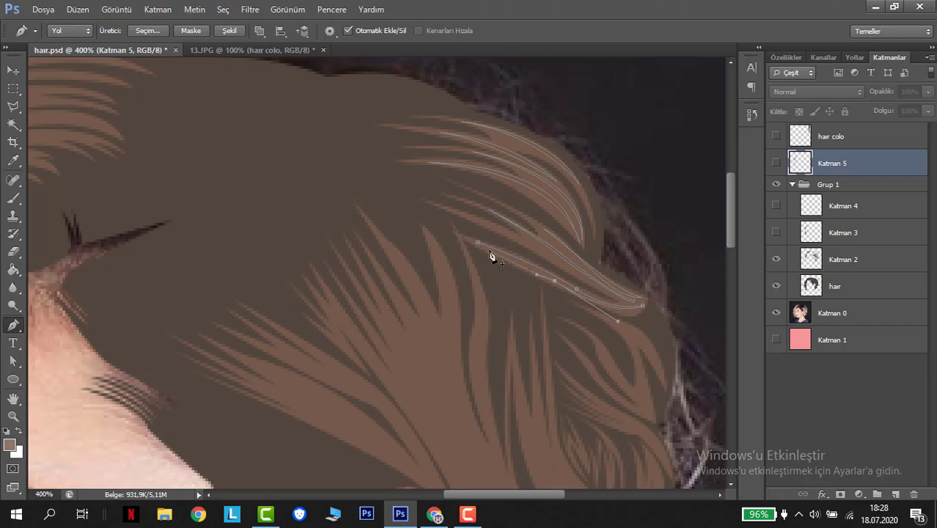
pyautogui.keyDown('ctrl'); pyautogui.click(333, 283); pyautogui.keyUp('ctrl')
pyautogui.click(459, 212)
pyautogui.click(533, 243)
pyautogui.click(607, 292)
pyautogui.click(527, 245)
# Step: Trace branching pointed highlight strands in the small outer back lock beneath the second one
pyautogui.scroll(-3, 458, 240)
pyautogui.click(602, 218)
pyautogui.click(639, 232)
pyautogui.click(664, 278)
pyautogui.click(654, 317)
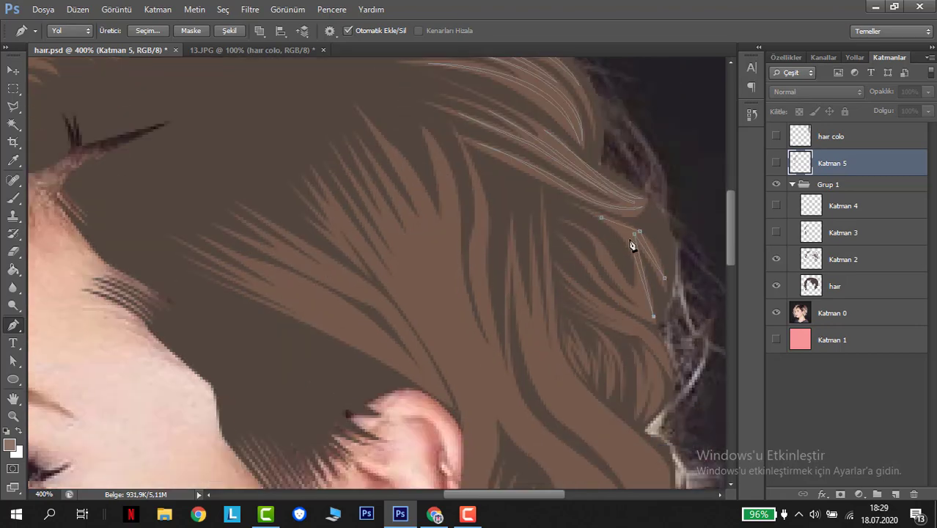
pyautogui.click(580, 229)
pyautogui.click(602, 247)
pyautogui.click(639, 300)
pyautogui.click(652, 321)
pyautogui.moveTo(578, 228); pyautogui.dragTo(591, 255)
# Step: Load the traced back-lock highlights as a selection, fill them with the lighter brown on a visible Katman 5, and deselect
pyautogui.scroll(-3, 538, 293)
pyautogui.hotkey('ctrl', '-')
pyautogui.hotkey('ctrl', 'Return')
pyautogui.click(777, 163)
pyautogui.scroll(3, 482, 208)
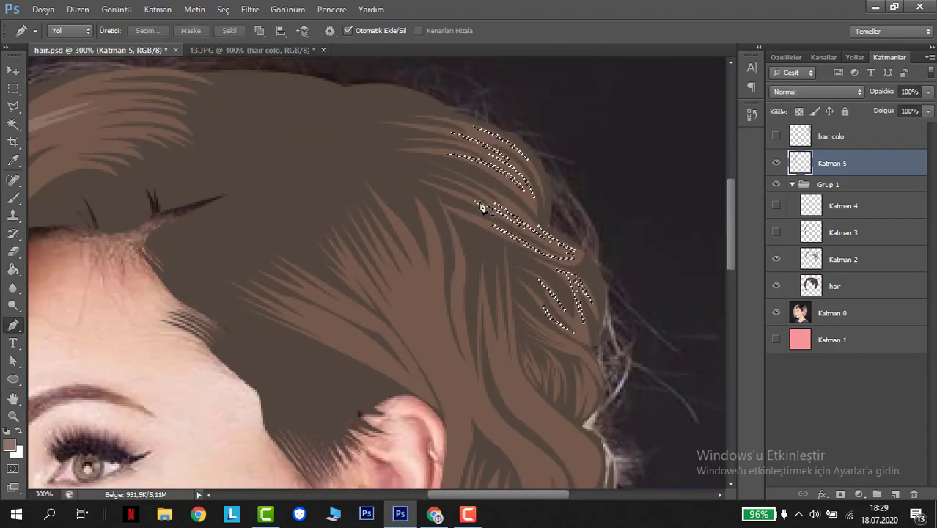
pyautogui.hotkey('ctrl', '-')
pyautogui.hotkey('ctrl', 'd')
# Step: Hide the Katman 0 photo and show Katman 1, Katman 3 and Katman 4
pyautogui.hotkey('ctrl', '-')
pyautogui.click(777, 312)
pyautogui.click(777, 340)
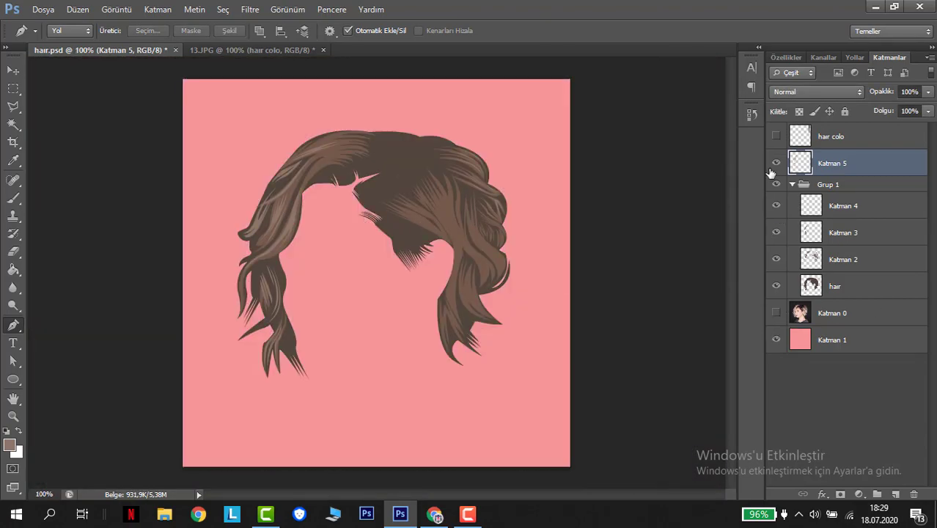
pyautogui.moveTo(777, 205); pyautogui.dragTo(777, 233)
# Step: Outline a long highlight down the central back lock, with jagged ends in its lower curl
pyautogui.hotkey('ctrl', '+')
pyautogui.scroll(3, 557, 222)
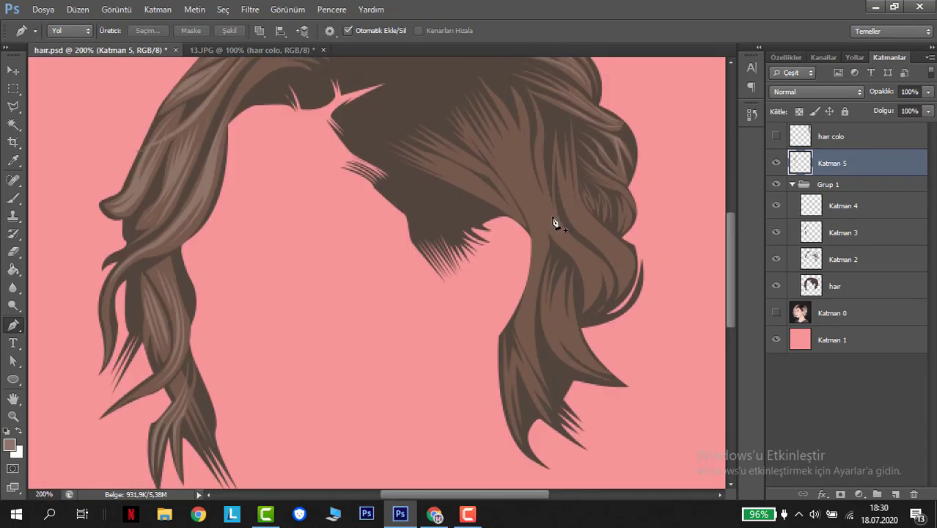
pyautogui.click(520, 167)
pyautogui.click(521, 257)
pyautogui.click(535, 285)
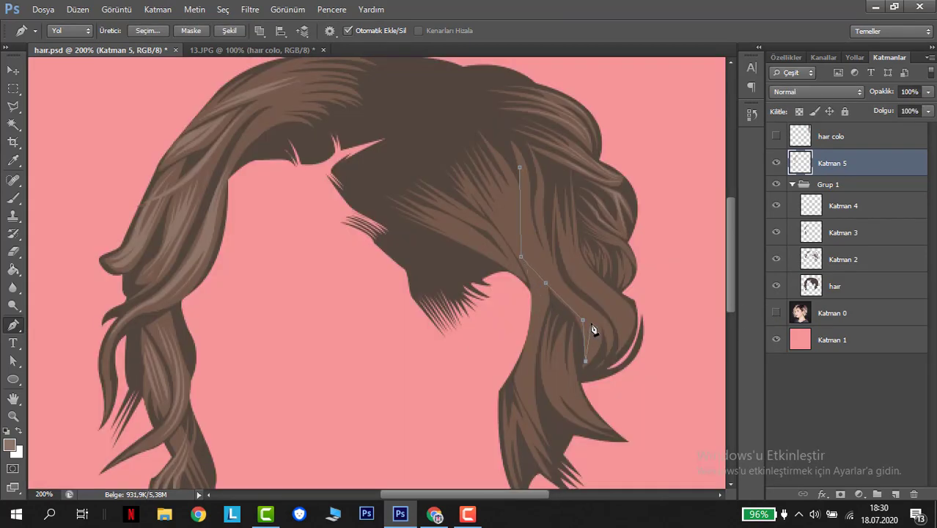
pyautogui.click(592, 324)
pyautogui.click(590, 355)
pyautogui.click(598, 318)
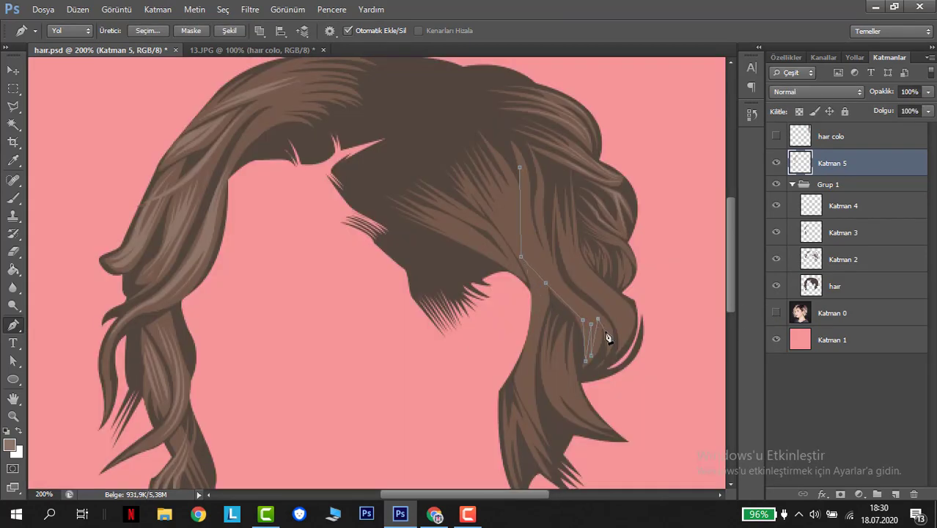
pyautogui.click(541, 225)
pyautogui.hotkey('ctrl', '+')
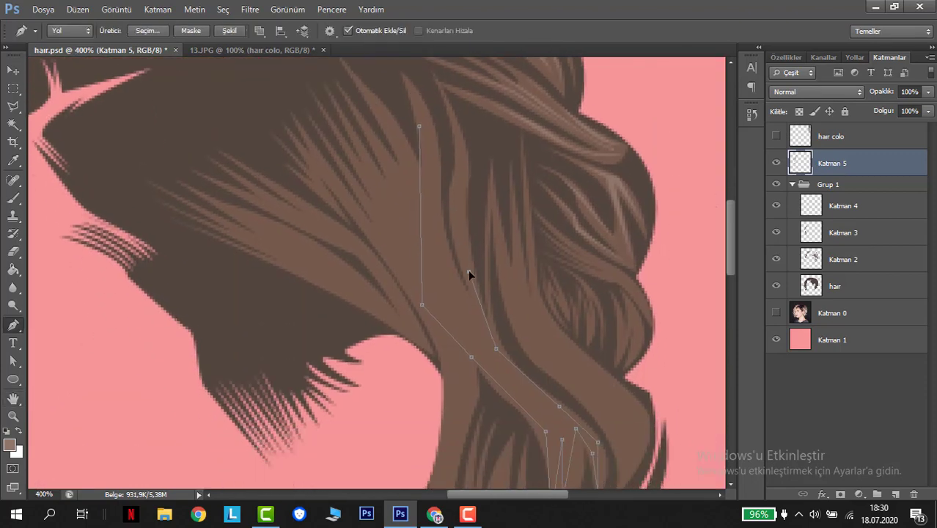
# Step: Extend the central lock's highlight with a thin upper strand along its outer edge and a split through its middle
pyautogui.click(449, 101)
pyautogui.click(464, 164)
pyautogui.click(463, 197)
pyautogui.click(467, 275)
pyautogui.click(487, 349)
pyautogui.click(523, 399)
pyautogui.click(554, 418)
pyautogui.click(458, 321)
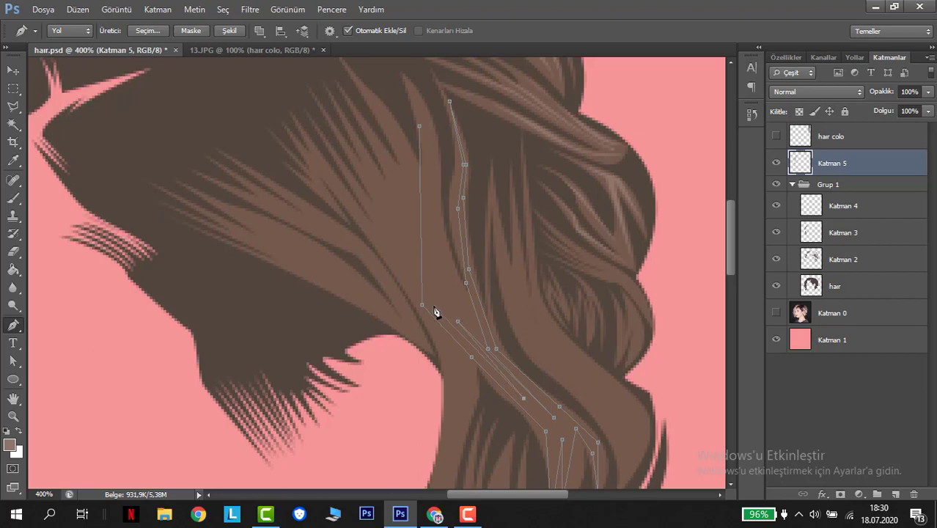
# Step: Outline the upper tip of the central lock's highlight and add pointed notches along its middle
pyautogui.click(414, 93)
pyautogui.click(436, 139)
pyautogui.click(438, 238)
pyautogui.click(455, 313)
pyautogui.click(472, 321)
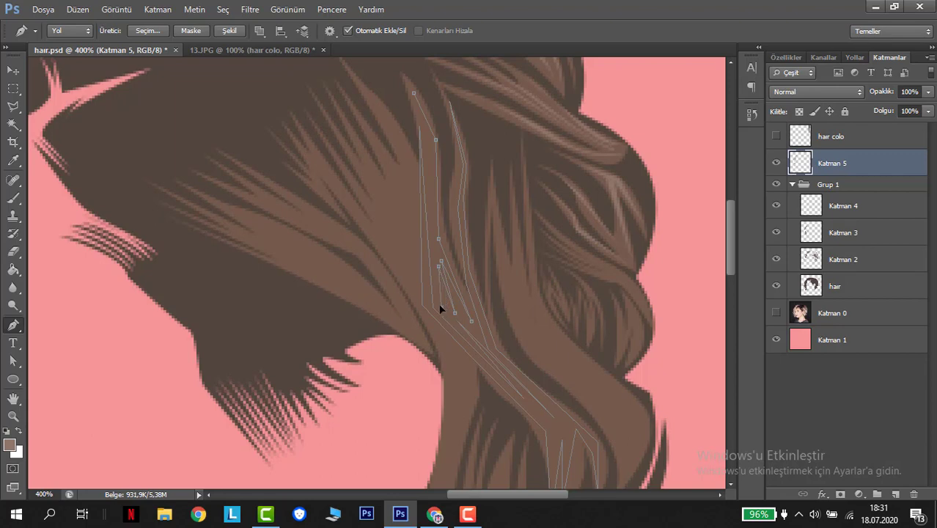
pyautogui.click(432, 250)
# Step: Trace the inner edge of a highlight down the neighbouring back lock to its lower curl
pyautogui.scroll(-1, 447, 176)
pyautogui.click(496, 222)
pyautogui.click(517, 321)
pyautogui.scroll(-1, 518, 321)
pyautogui.click(584, 343)
pyautogui.click(620, 388)
pyautogui.click(620, 431)
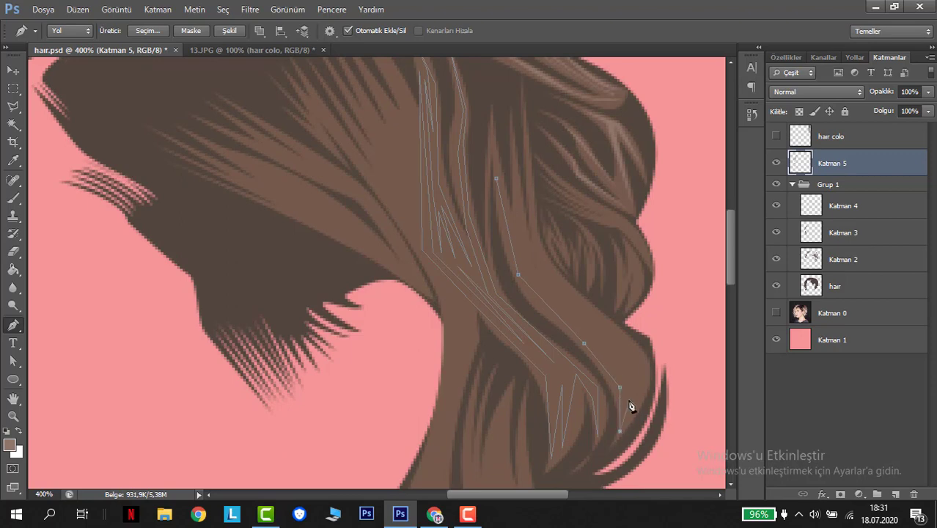
# Step: Close the neighbouring back lock's highlight with jagged lower ends and pointed strands along its outer edge
pyautogui.click(631, 417)
pyautogui.click(631, 382)
pyautogui.click(639, 366)
pyautogui.click(546, 260)
pyautogui.click(497, 180)
pyautogui.moveTo(534, 249); pyautogui.dragTo(546, 269)
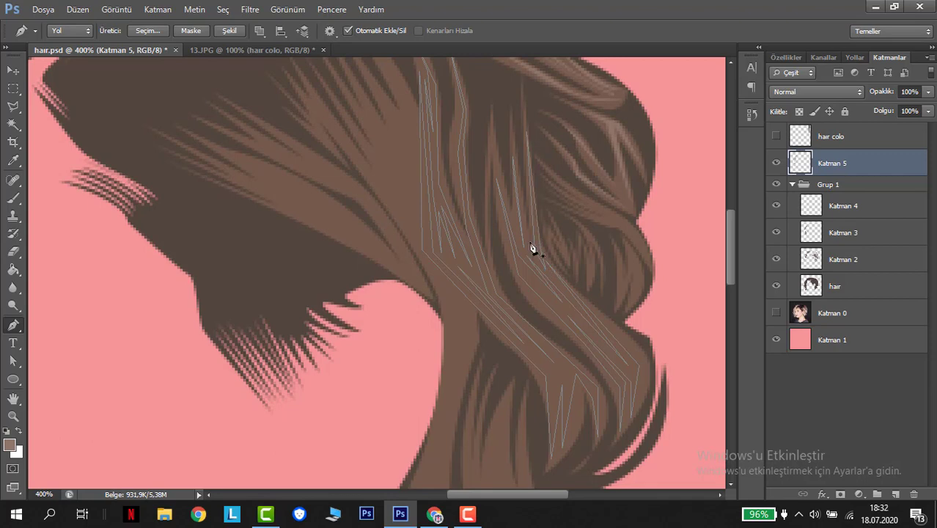
# Step: Fill the two long back-lock highlights with the lighter brown and compare with the 13.JPG reference
pyautogui.hotkey('alt', 'BackSpace')
pyautogui.hotkey('ctrl', '0')
pyautogui.scroll(8, 532, 248)
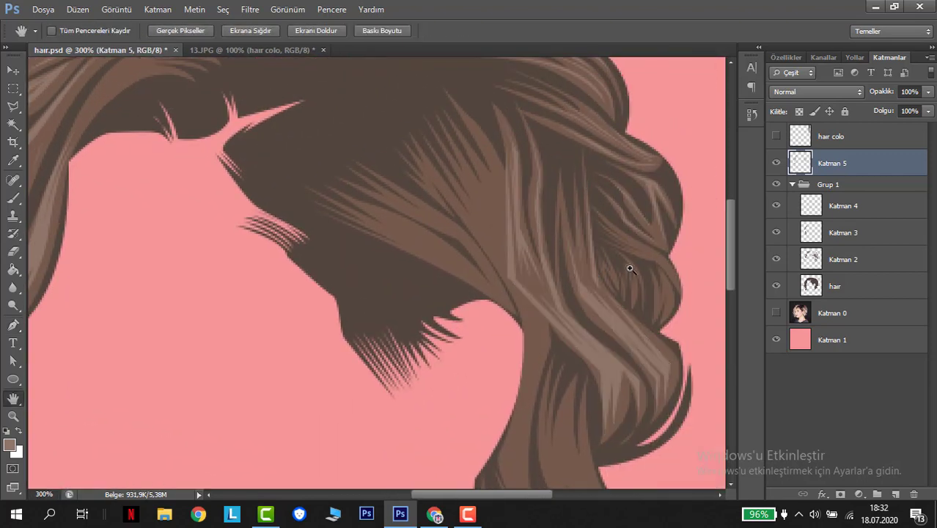
pyautogui.hotkey('ctrl', 'Tab')
pyautogui.hotkey('ctrl', 'Tab')
# Step: Trace pointed highlight strands through the fanned hair beside the upper part of the central back lock
pyautogui.press('p')
pyautogui.click(435, 176)
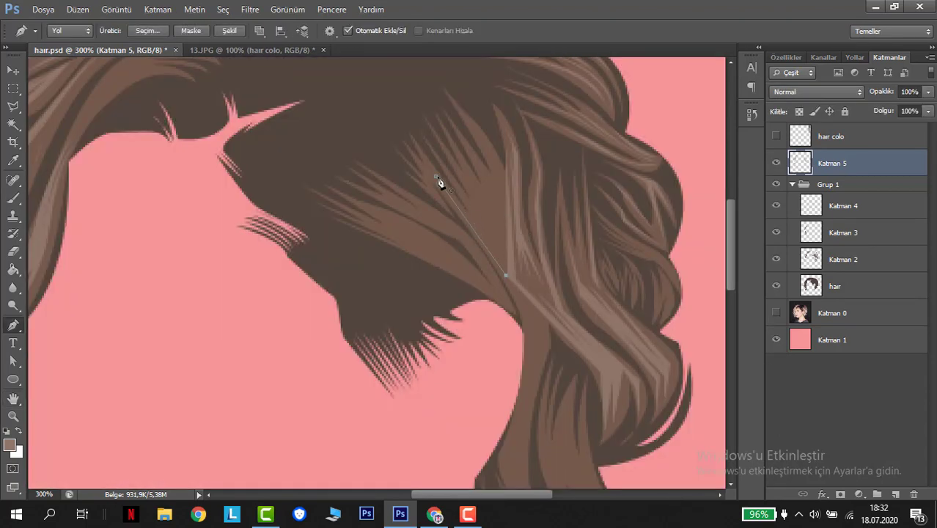
pyautogui.click(499, 254)
pyautogui.moveTo(502, 224); pyautogui.dragTo(467, 192)
pyautogui.click(473, 119)
pyautogui.click(499, 163)
pyautogui.scroll(-1, 361, 216)
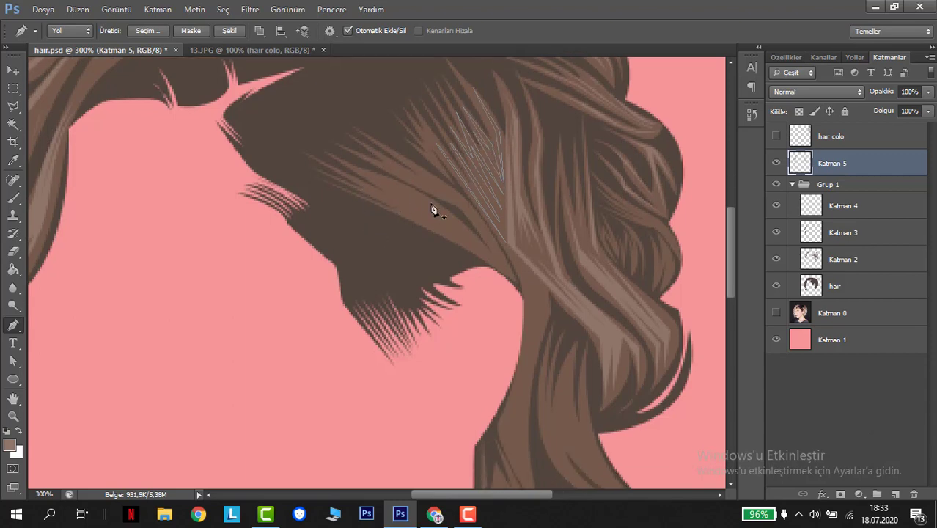
# Step: Trace thin highlight strands along the hair swept back above the ear opening
pyautogui.moveTo(435, 220); pyautogui.dragTo(493, 257)
pyautogui.moveTo(416, 218); pyautogui.dragTo(429, 183)
pyautogui.click(399, 156)
pyautogui.click(456, 192)
pyautogui.click(487, 235)
# Step: Trace narrow curved highlights down the lock behind the ear opening and fill the traced strands with the lighter brown
pyautogui.scroll(-3, 525, 289)
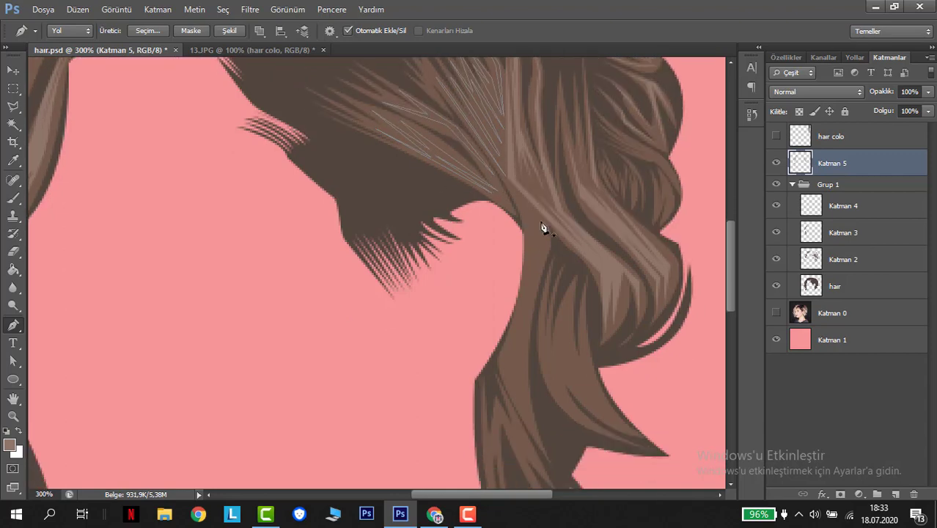
pyautogui.click(542, 226)
pyautogui.scroll(-2, 525, 328)
pyautogui.moveTo(531, 357); pyautogui.dragTo(535, 159)
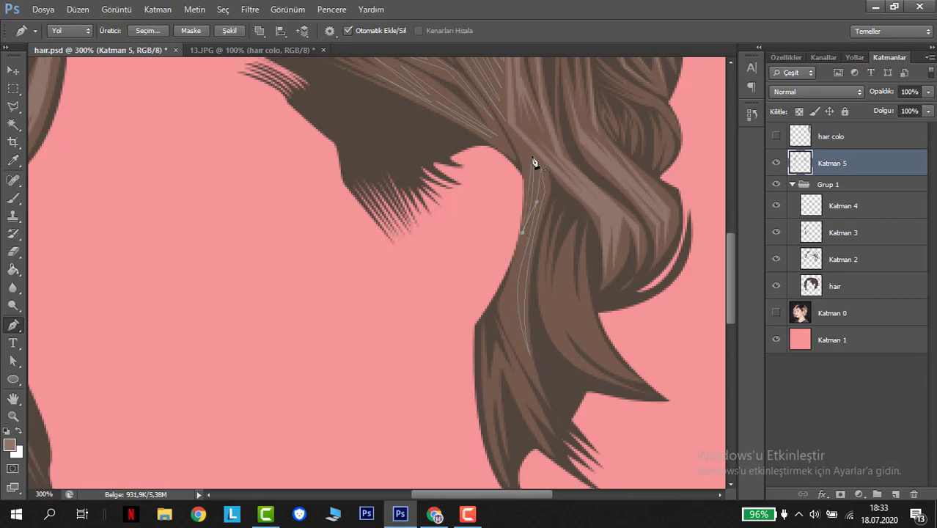
pyautogui.hotkey('ctrl', '1')
pyautogui.keyDown('ctrl'); pyautogui.click(495, 341); pyautogui.keyUp('ctrl')
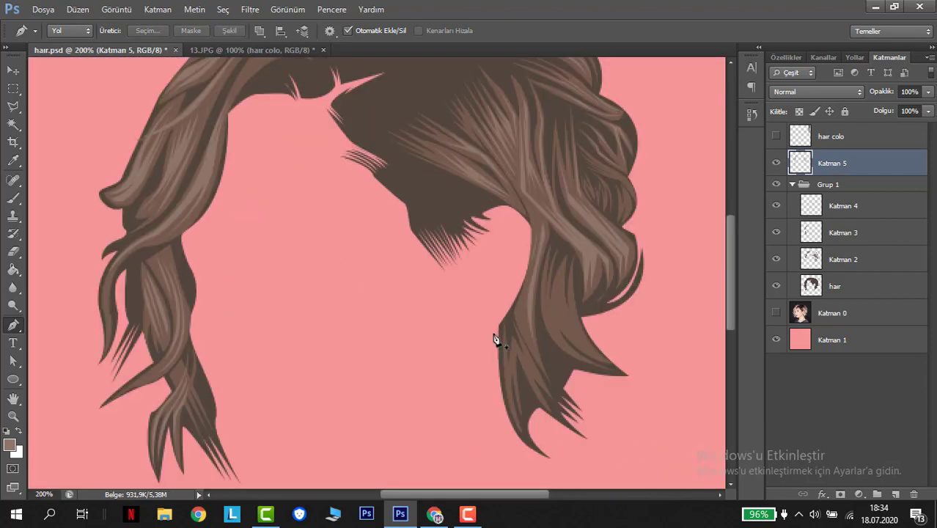
# Step: Trace curved, pointed highlight strands inside the flared lower back lock
pyautogui.keyDown('ctrl'); pyautogui.click(555, 267); pyautogui.keyUp('ctrl')
pyautogui.keyDown('ctrl'); pyautogui.click(399, 194); pyautogui.keyUp('ctrl')
pyautogui.moveTo(398, 138); pyautogui.dragTo(514, 334)
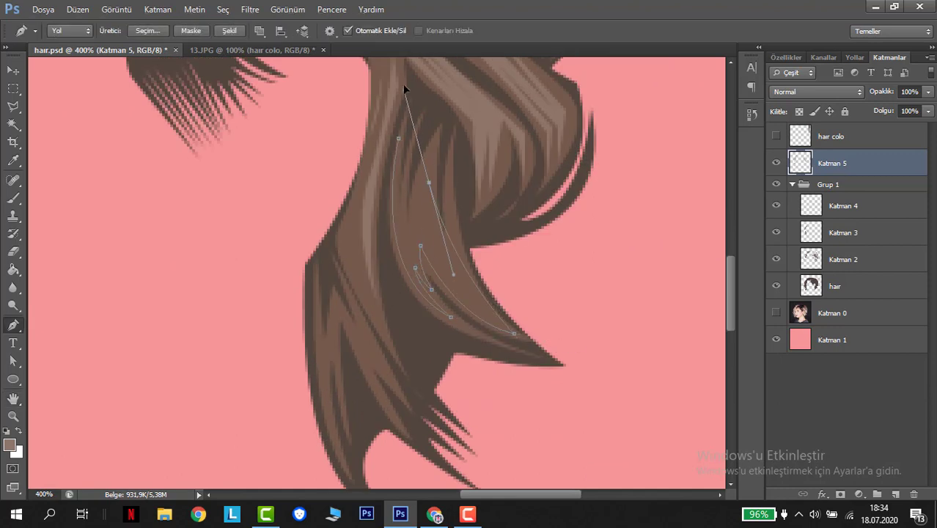
pyautogui.moveTo(430, 184); pyautogui.dragTo(472, 304)
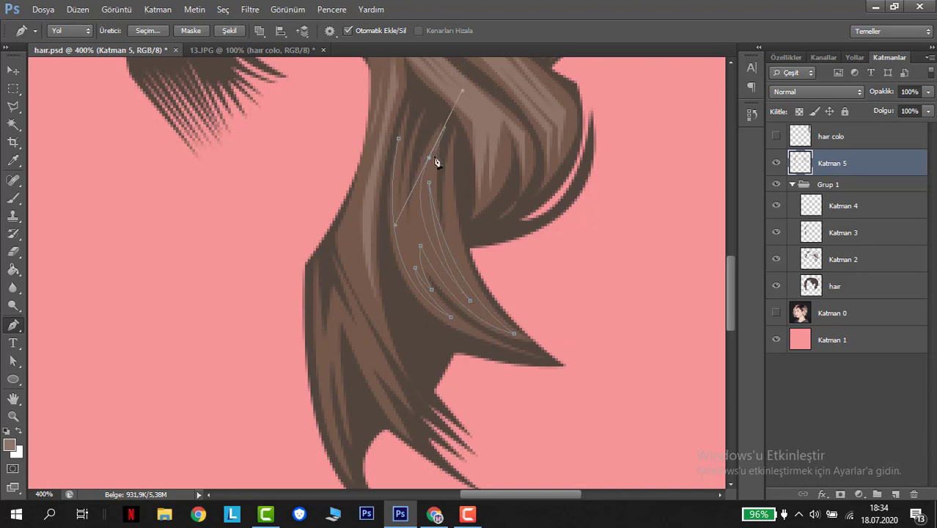
pyautogui.moveTo(415, 235); pyautogui.dragTo(408, 78)
# Step: Finish the strand along the flared lock's outer edge, then select the traced highlights and fill them with the lighter brown
pyautogui.press('Escape')
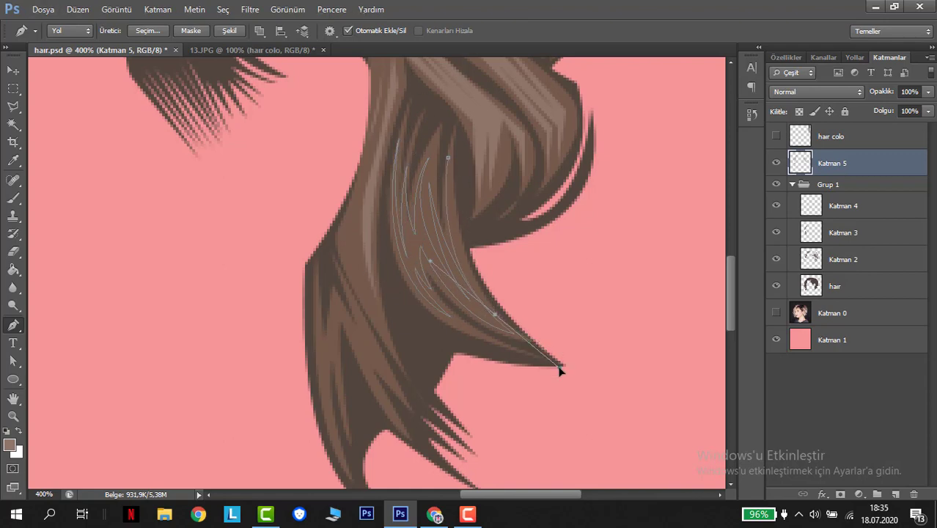
pyautogui.scroll(5, 435, 86)
pyautogui.scroll(-5, 459, 241)
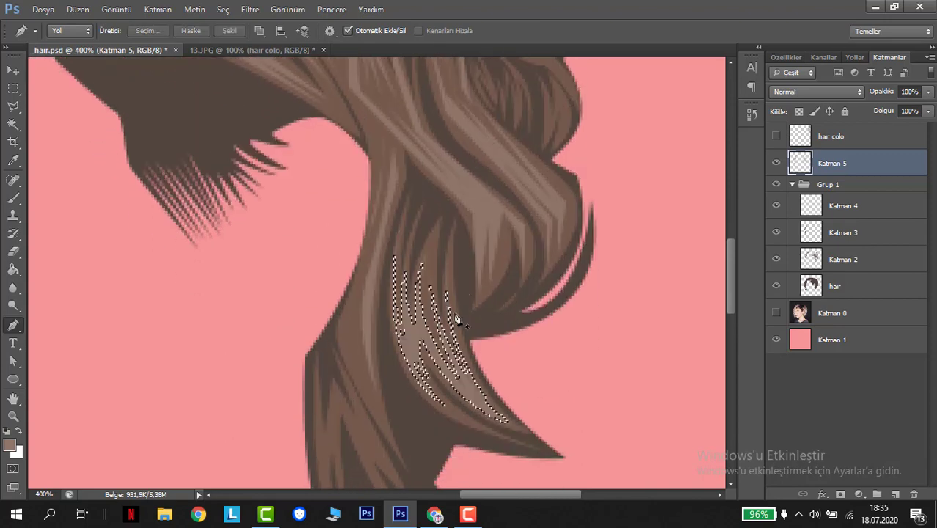